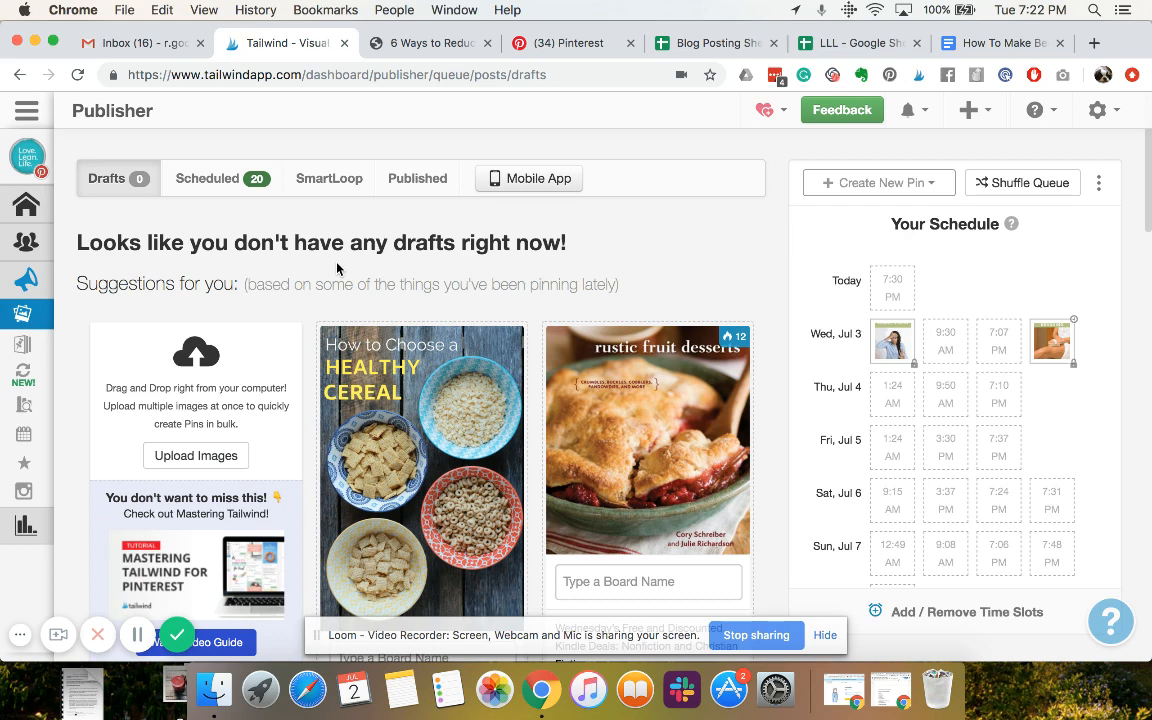
Switch to Pinterest and look over the boards on the Love Lean Life profile
click(47, 172)
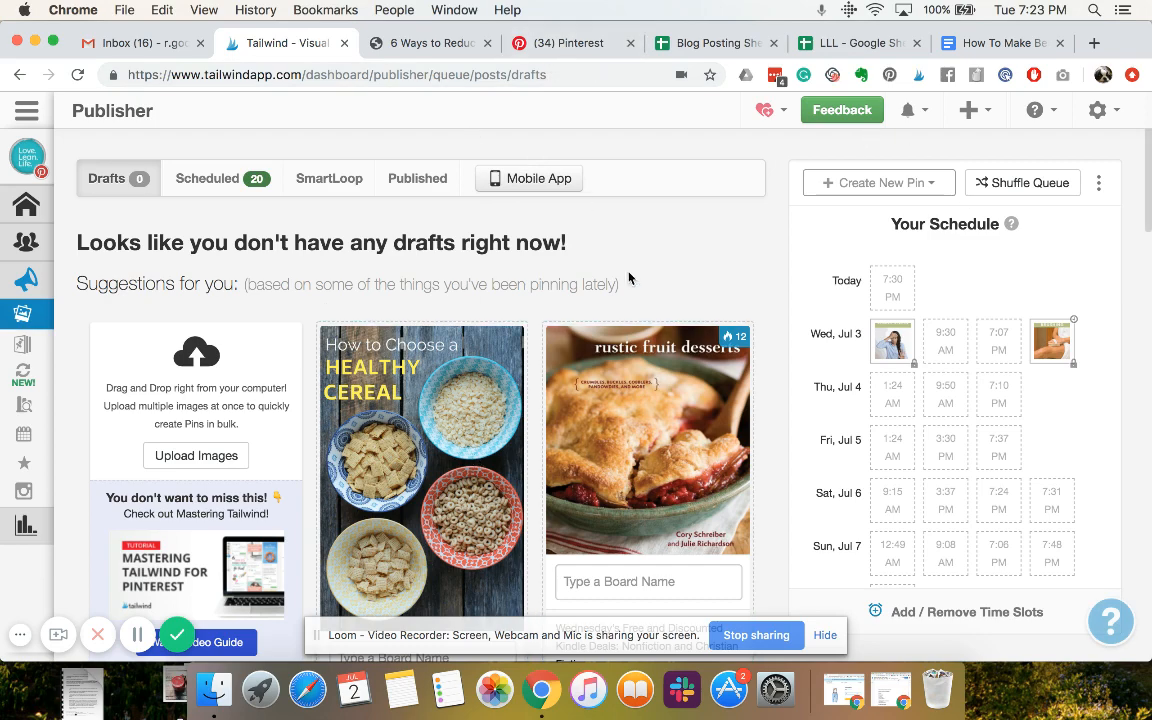
click(579, 46)
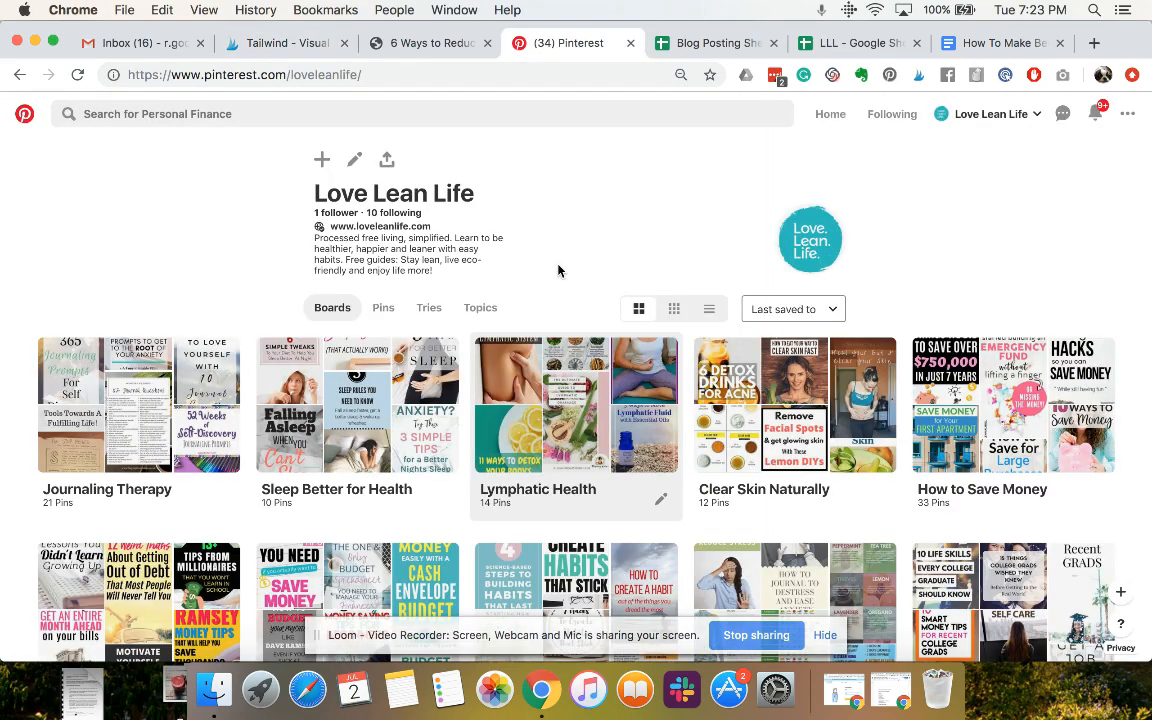
scroll(558, 268, down, 3)
scroll(558, 268, up, 3)
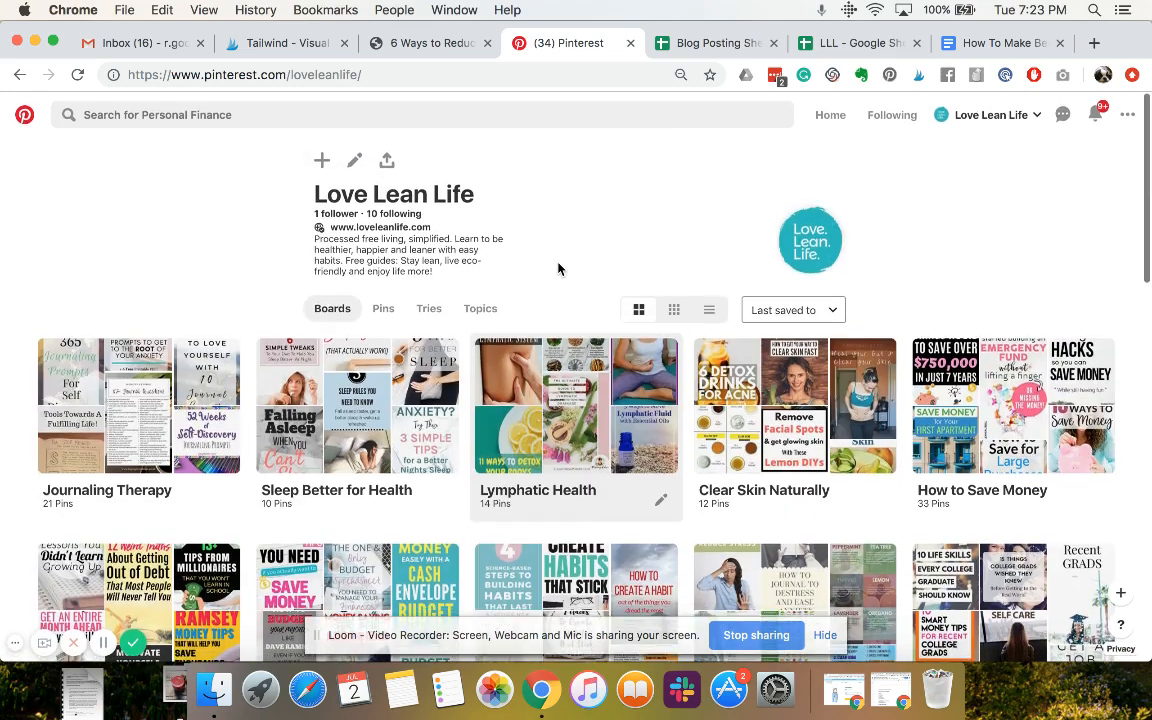
Review the blog post "6 Ways to Reduce Anxiety and Stress" from its introduction through to the comment form
click(335, 42)
click(430, 42)
scroll(413, 281, up, 2)
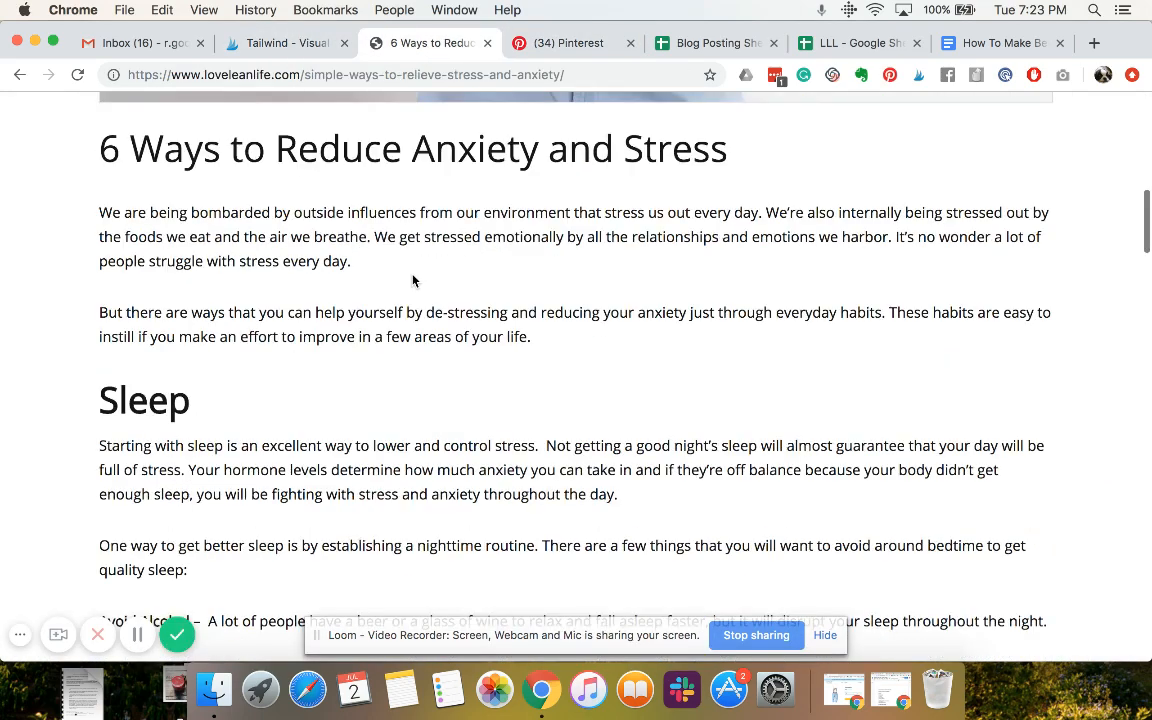
scroll(413, 281, up, 8)
scroll(413, 281, down, 4)
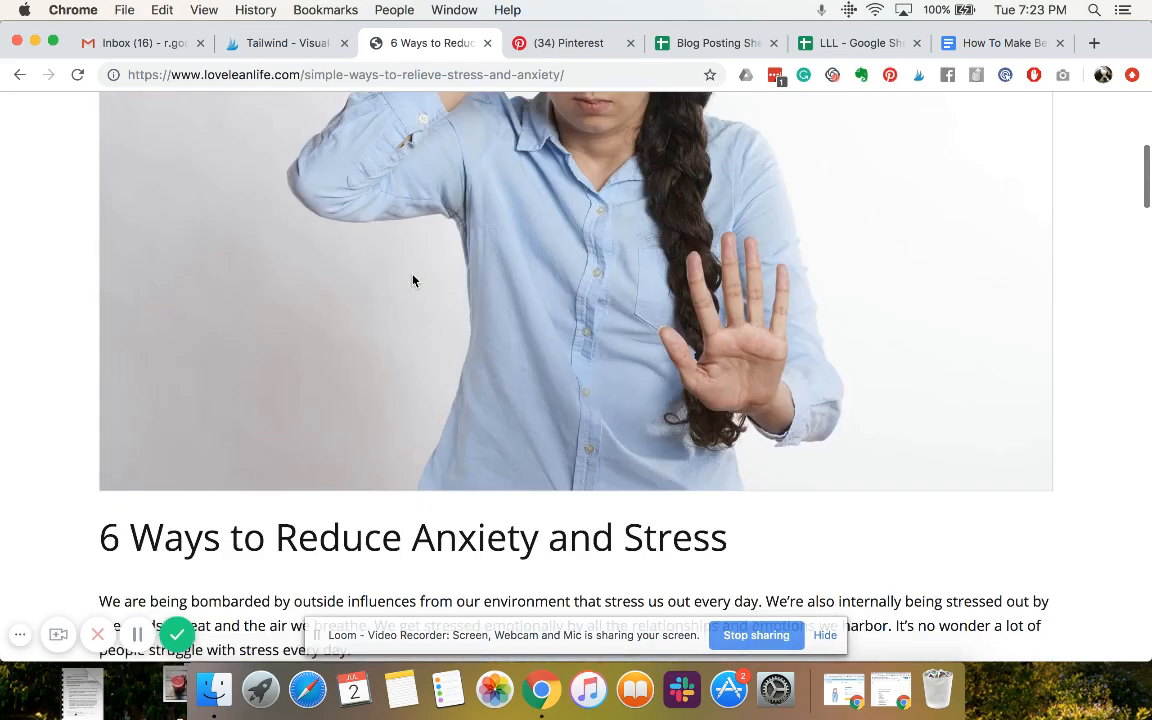
scroll(413, 281, down, 8)
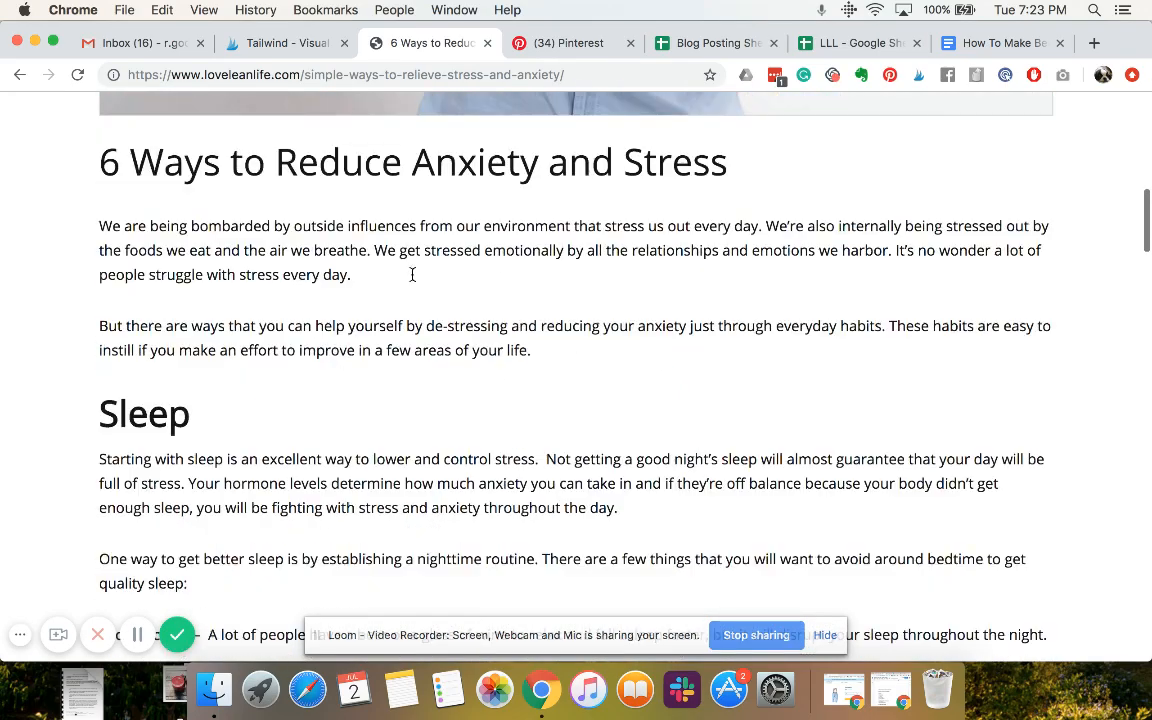
scroll(412, 275, down, 20)
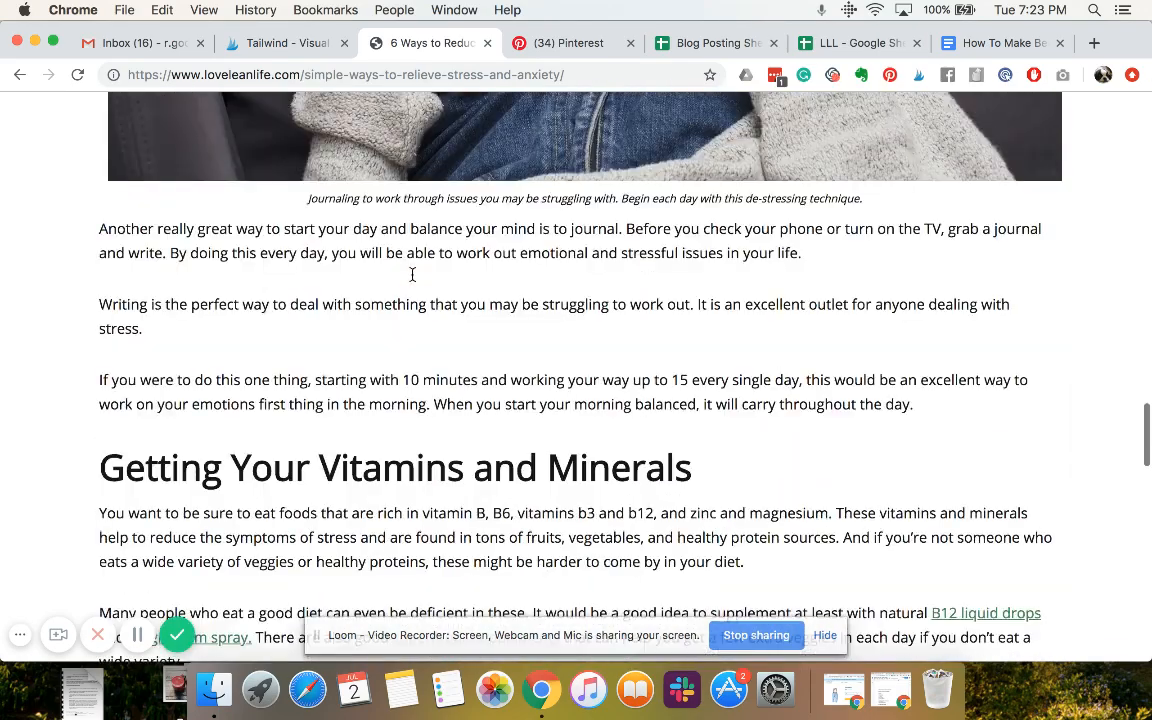
scroll(412, 275, down, 20)
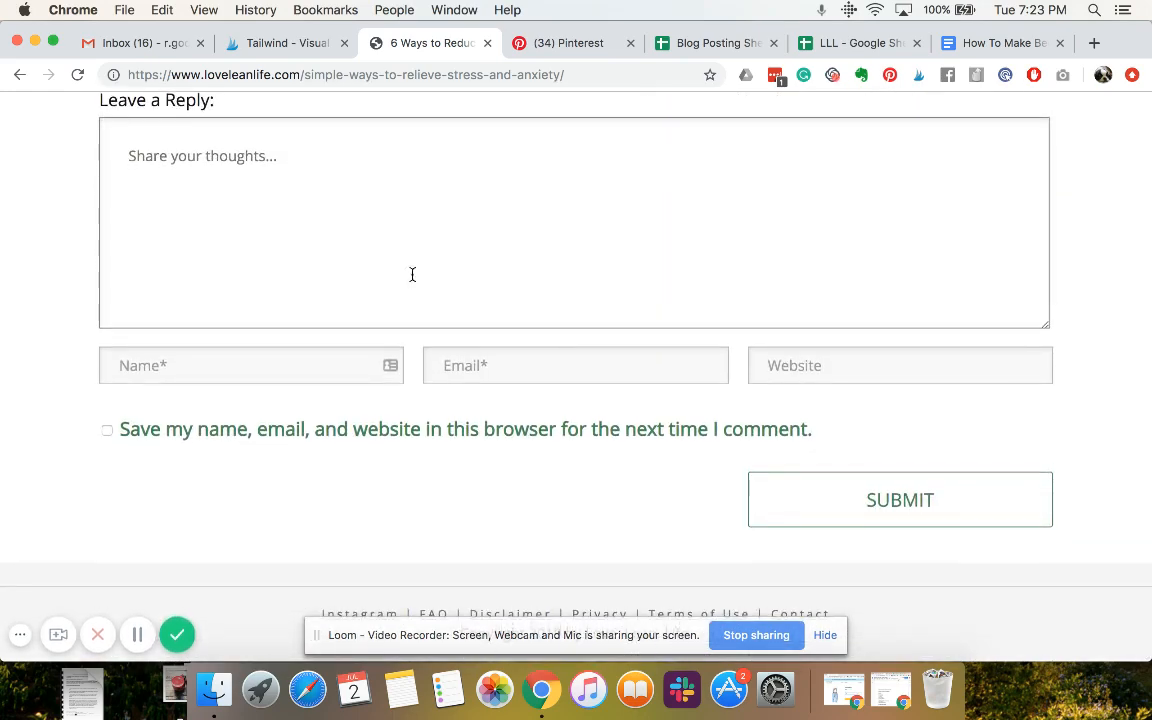
scroll(412, 275, up, 20)
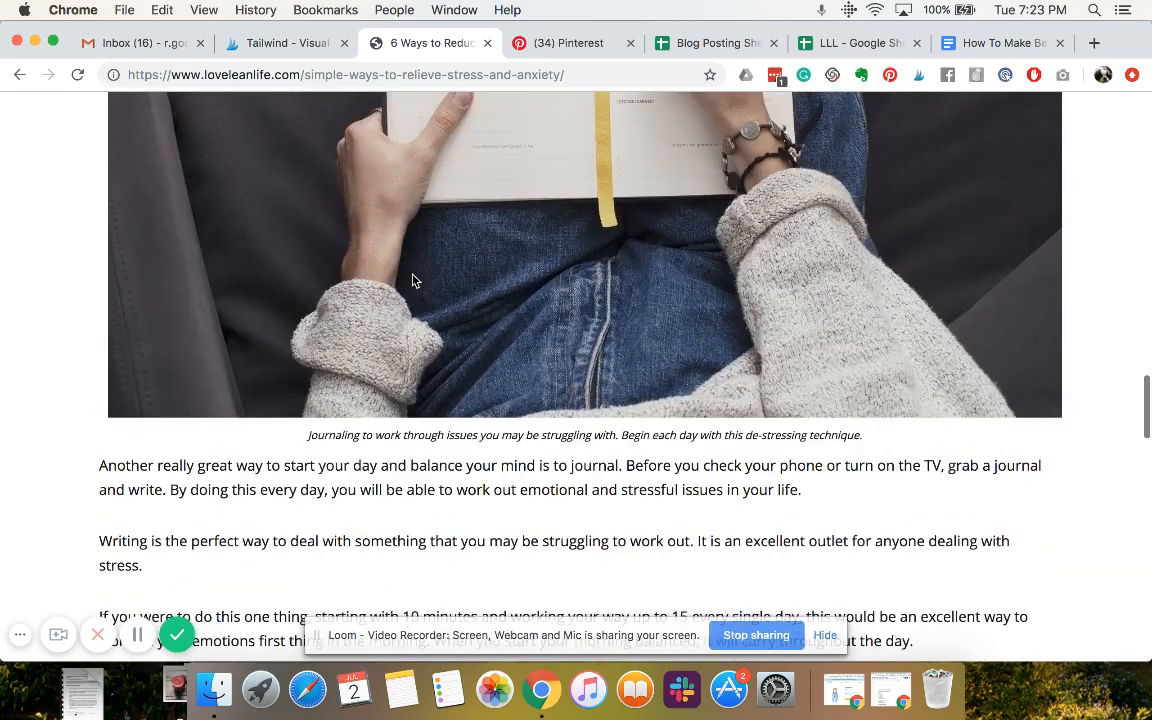
scroll(412, 280, up, 20)
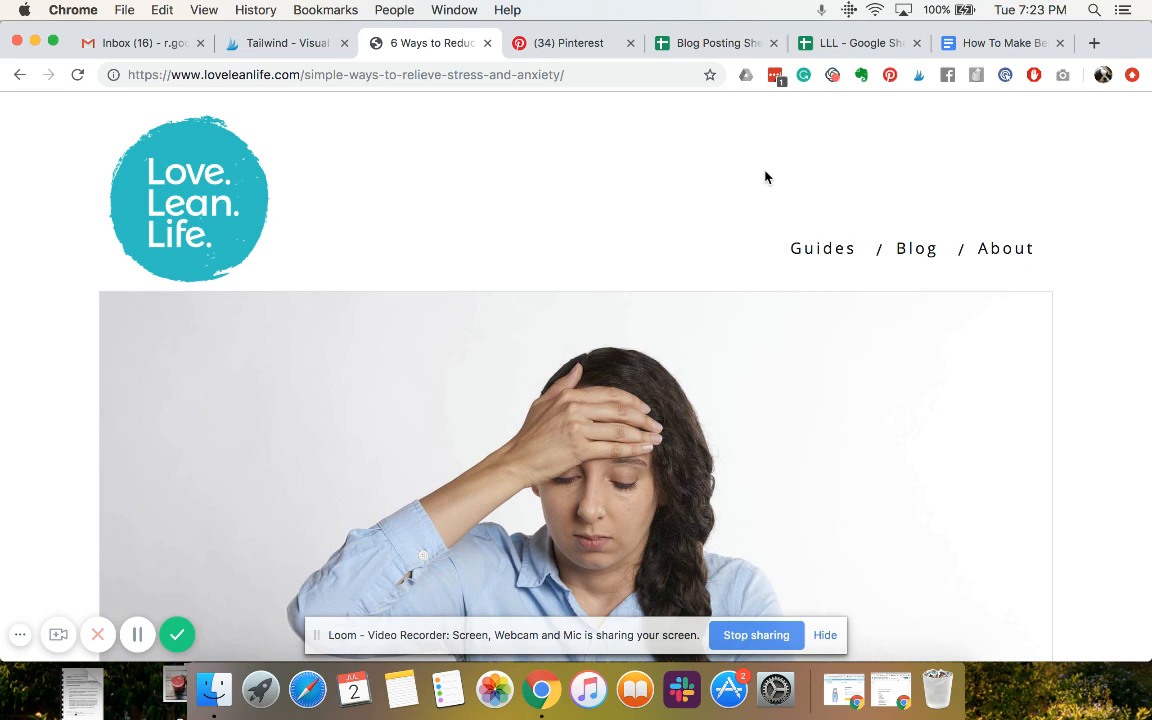
Start Tailwind Publisher on the blog post and select its three 735 x 1102 pin images for scheduling
click(913, 80)
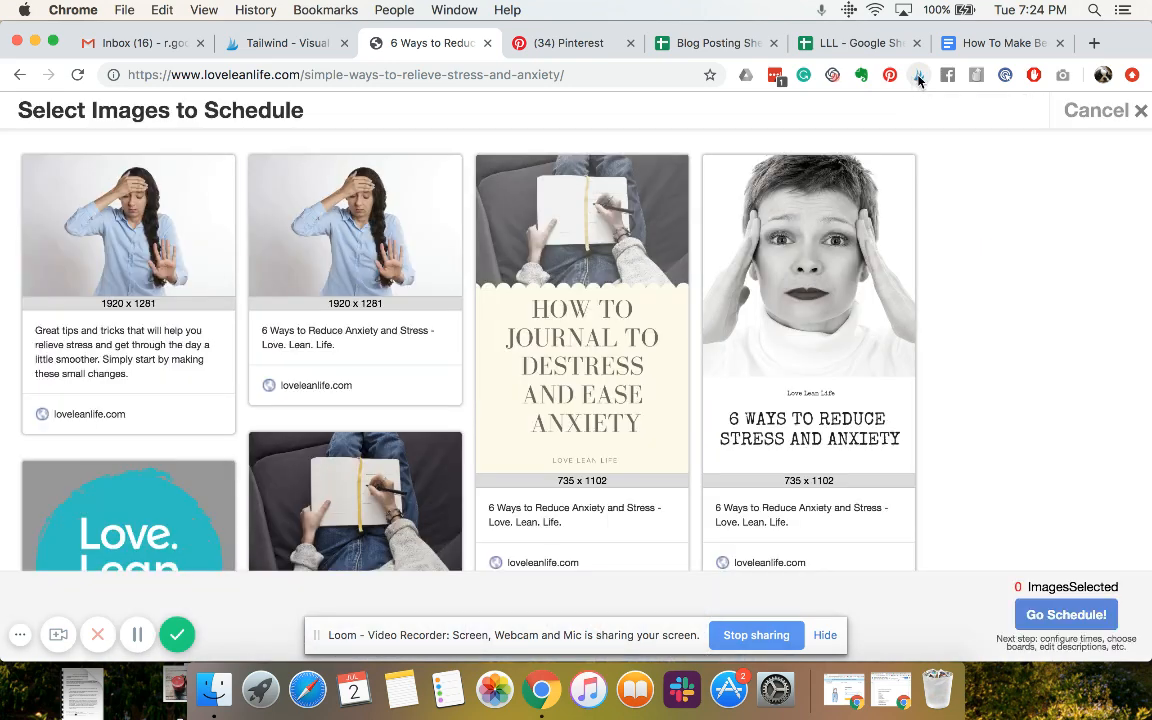
click(765, 200)
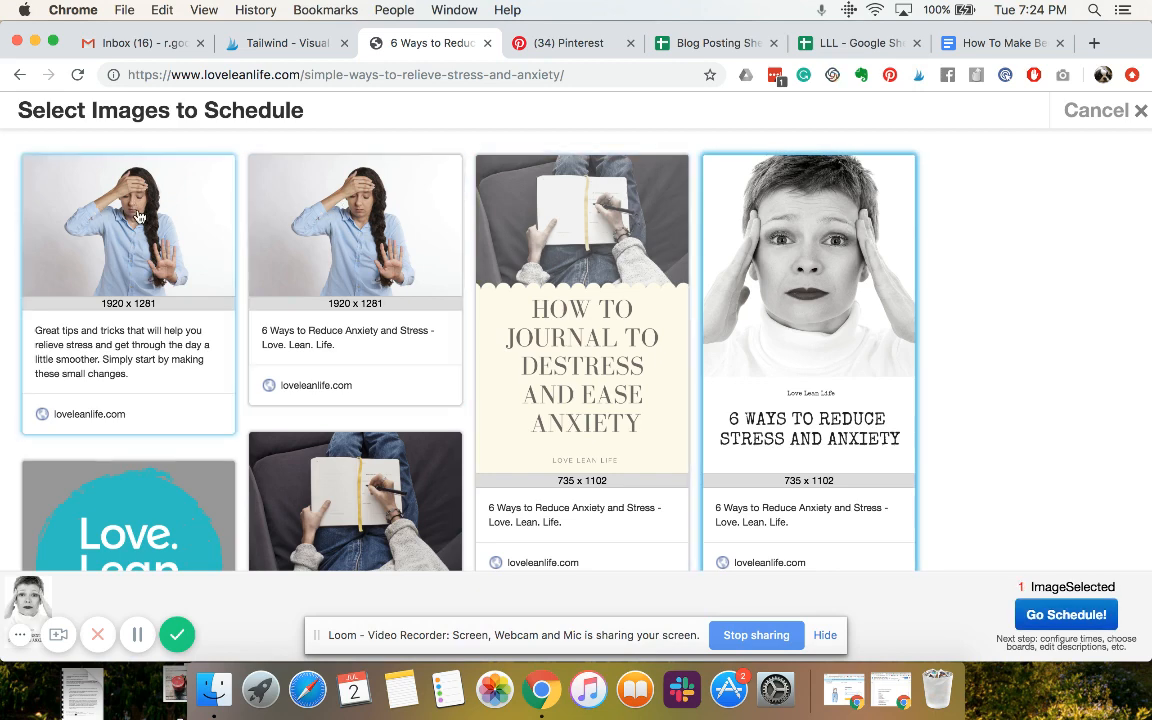
scroll(143, 365, down, 1)
scroll(143, 365, down, 3)
scroll(143, 365, down, 3)
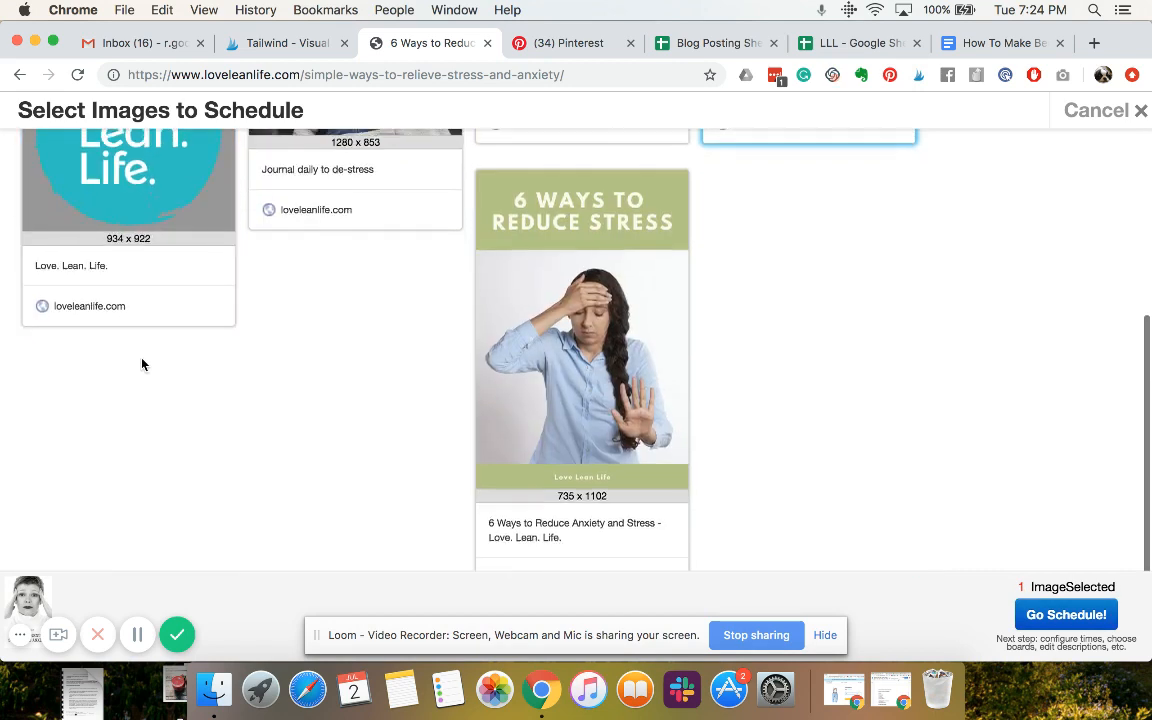
scroll(143, 365, up, 6)
click(575, 330)
scroll(571, 300, down, 4)
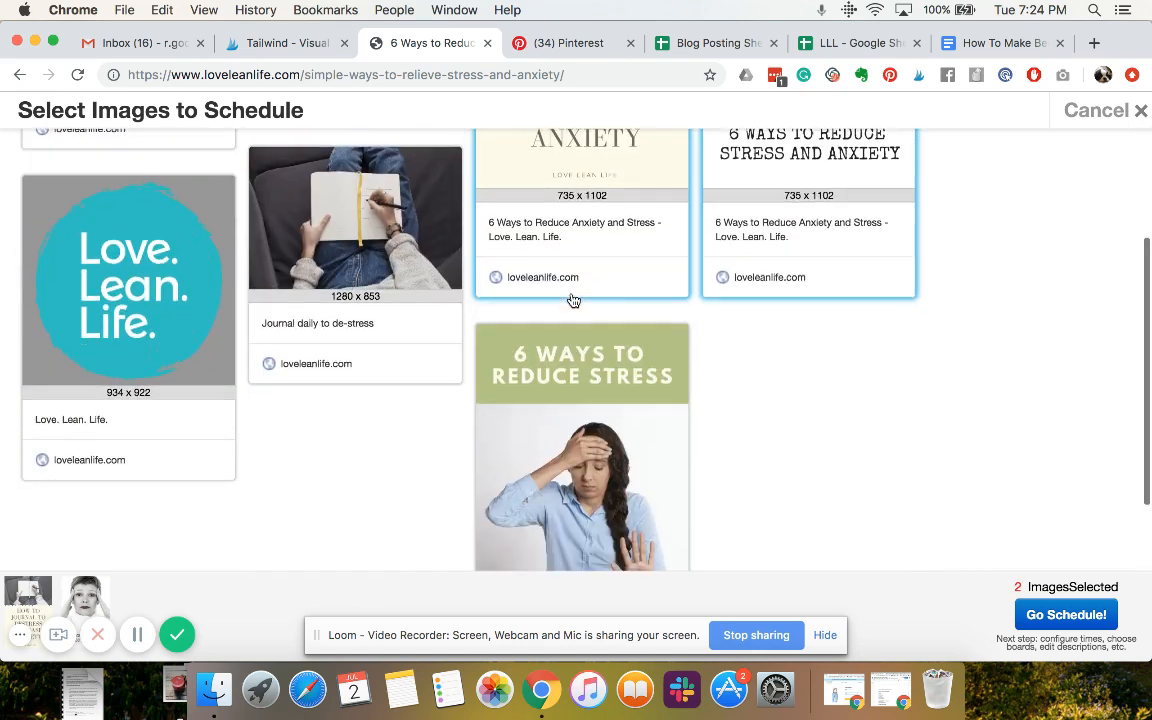
click(620, 404)
Examine the selected pin images and their descriptions among all images found on the blog post
scroll(620, 404, up, 4)
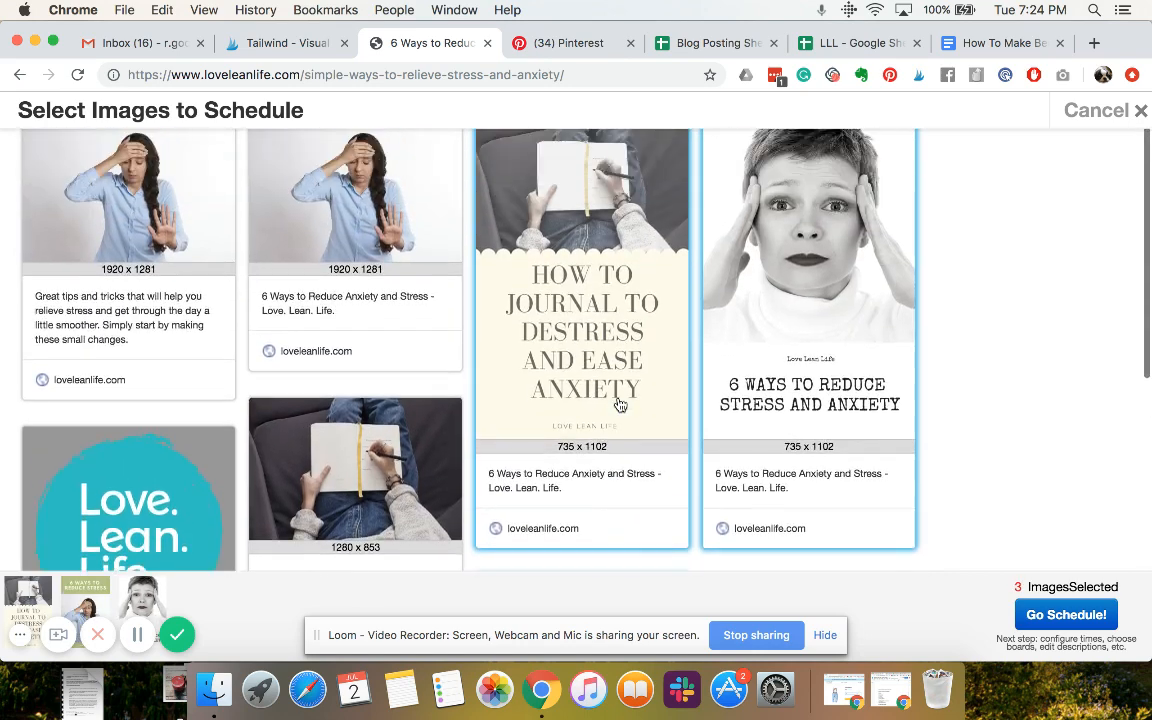
scroll(620, 405, up, 1)
scroll(620, 405, down, 1)
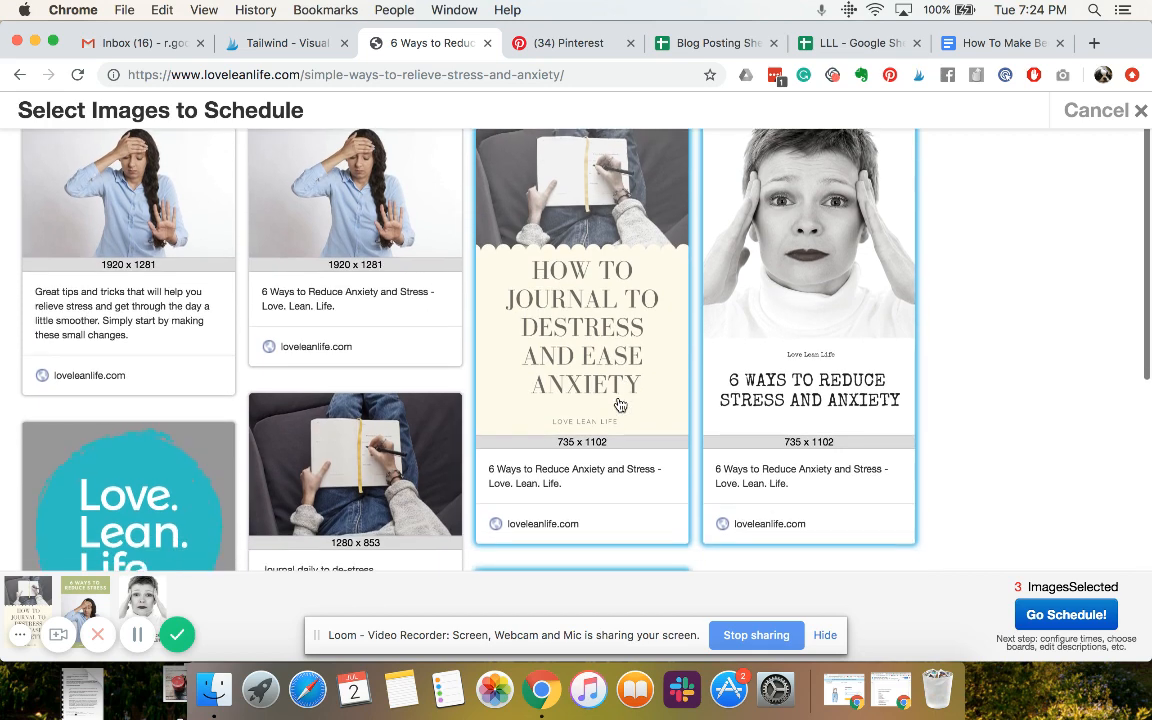
scroll(620, 404, down, 4)
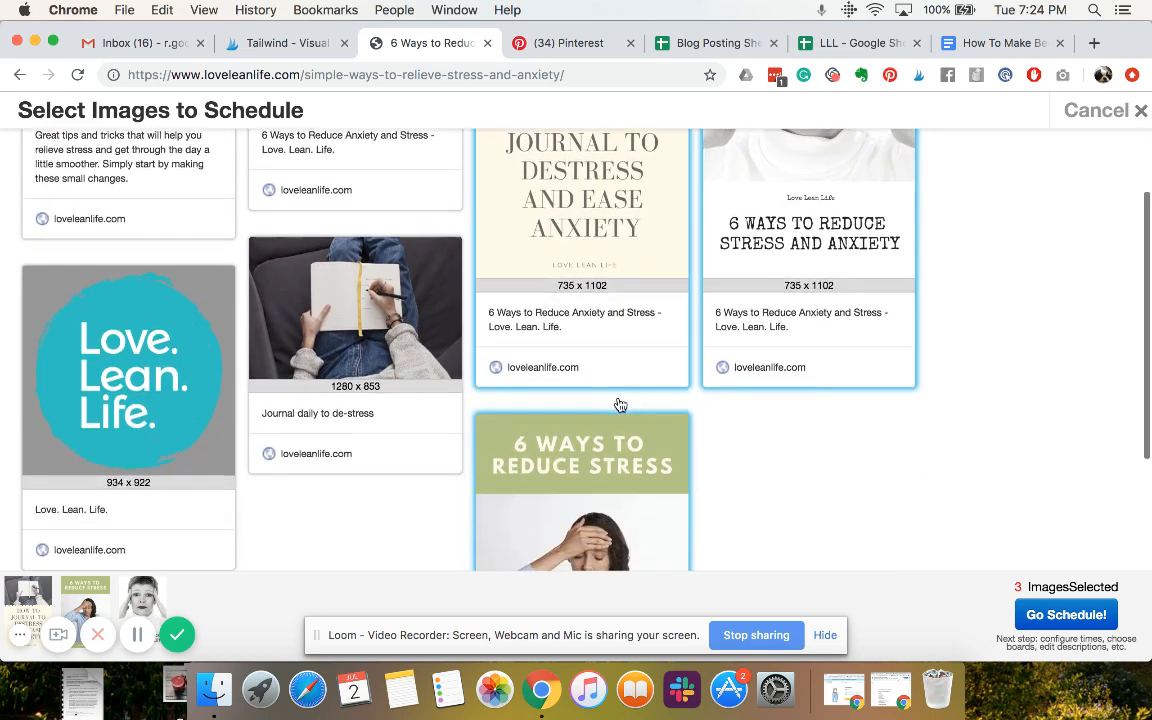
scroll(620, 404, down, 4)
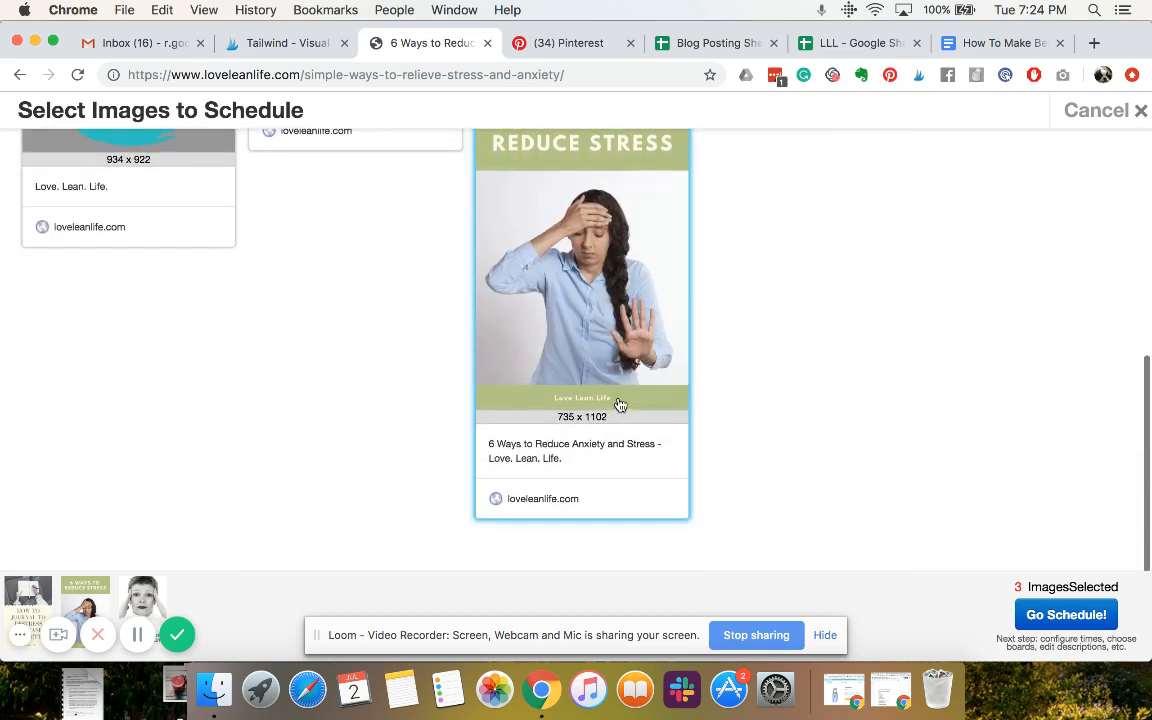
scroll(620, 404, up, 8)
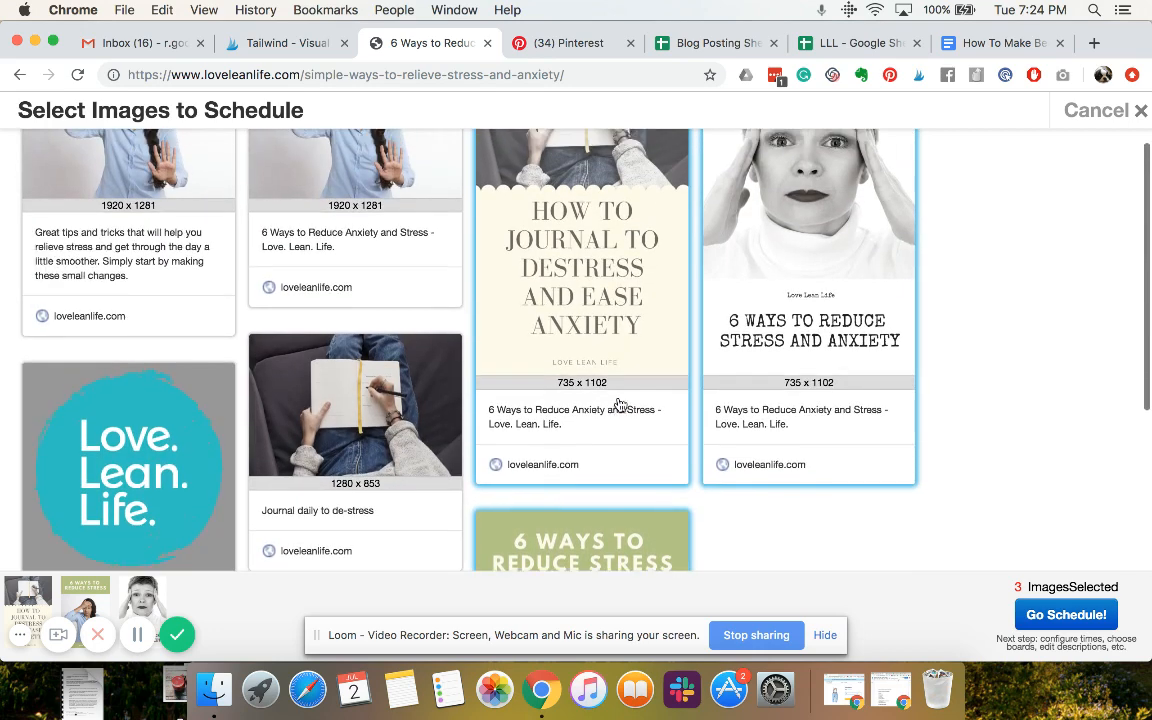
scroll(620, 404, down, 1)
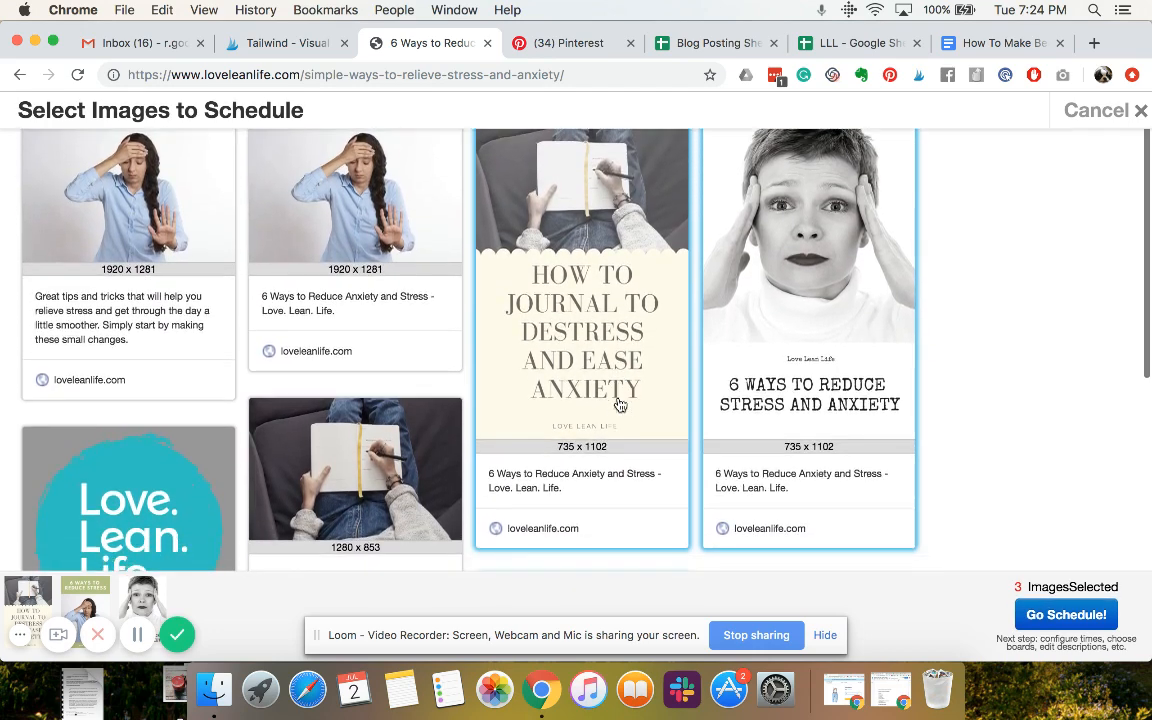
scroll(620, 404, down, 3)
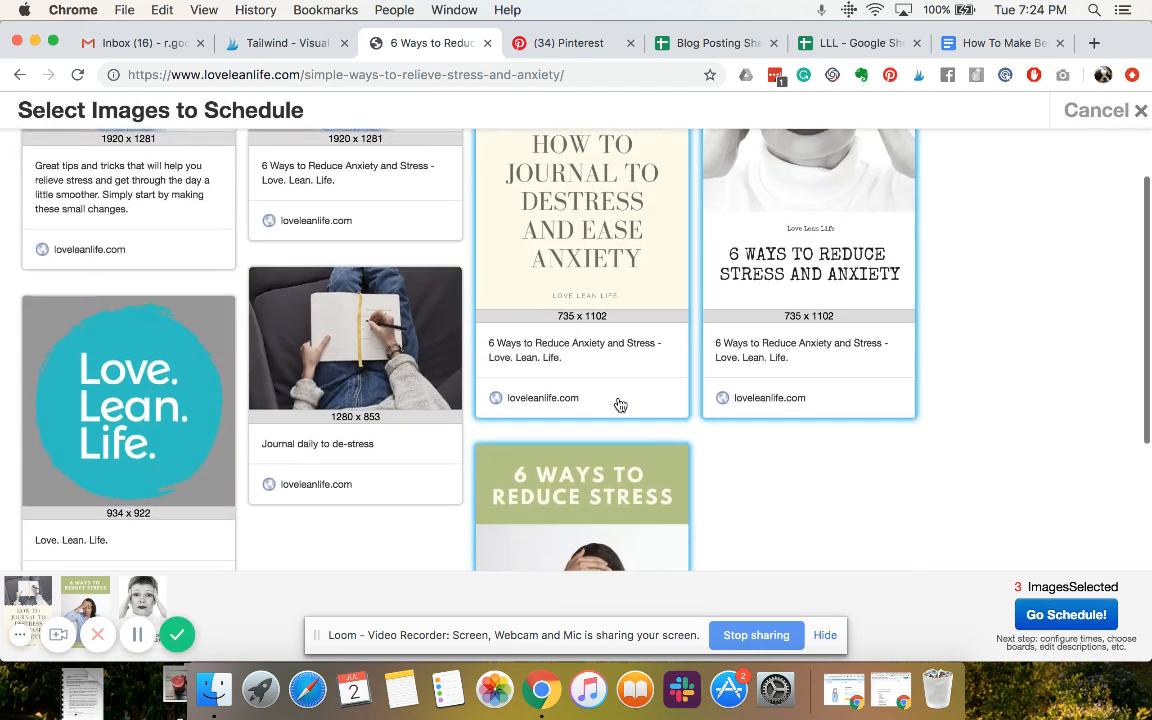
scroll(672, 398, down, 2)
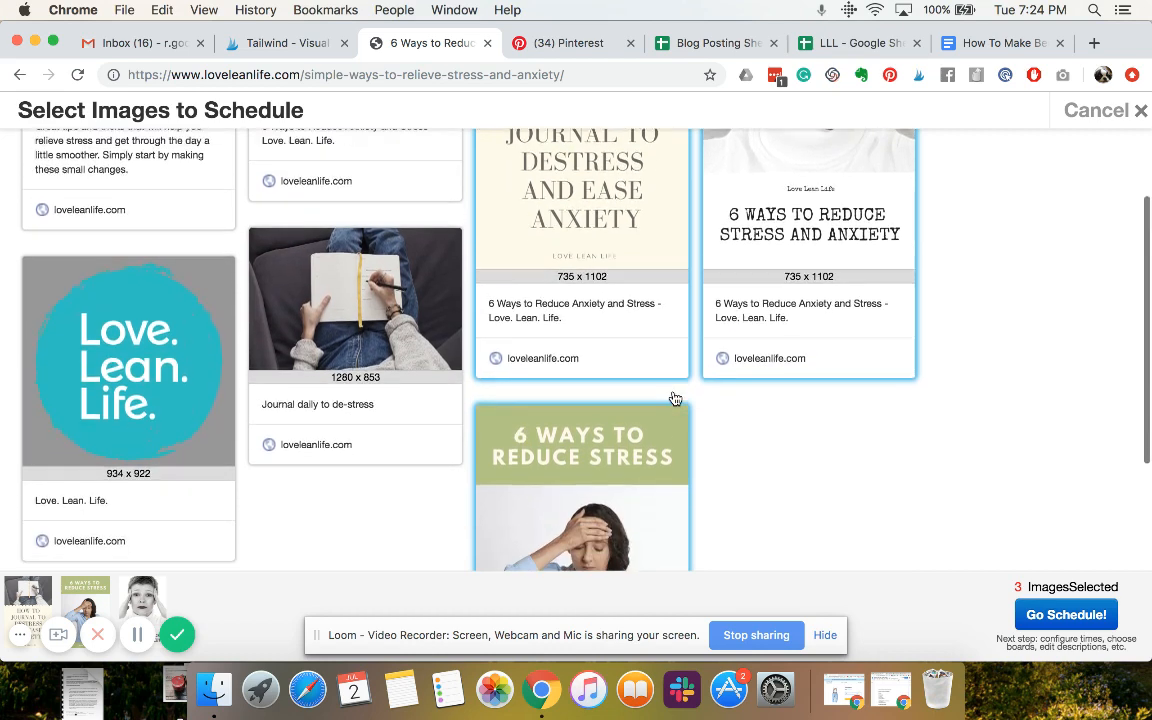
scroll(677, 396, down, 1)
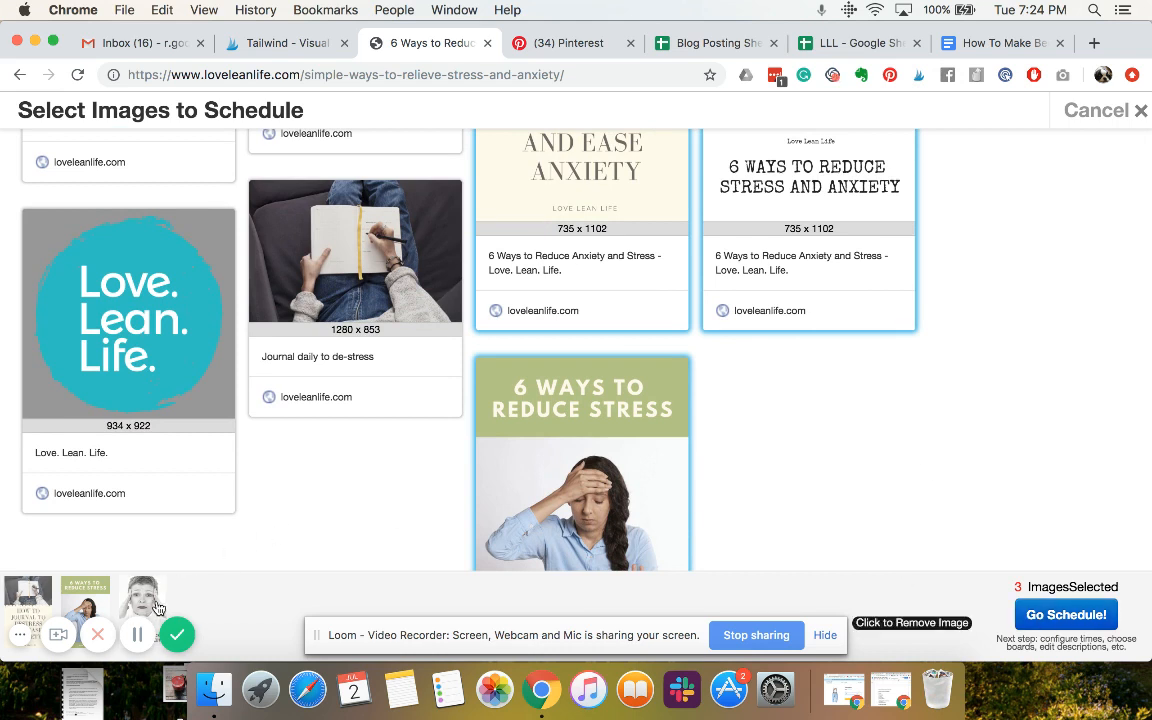
Proceed to scheduling with the selected images, and reposition and enlarge the Tailwind scheduling window
click(1075, 614)
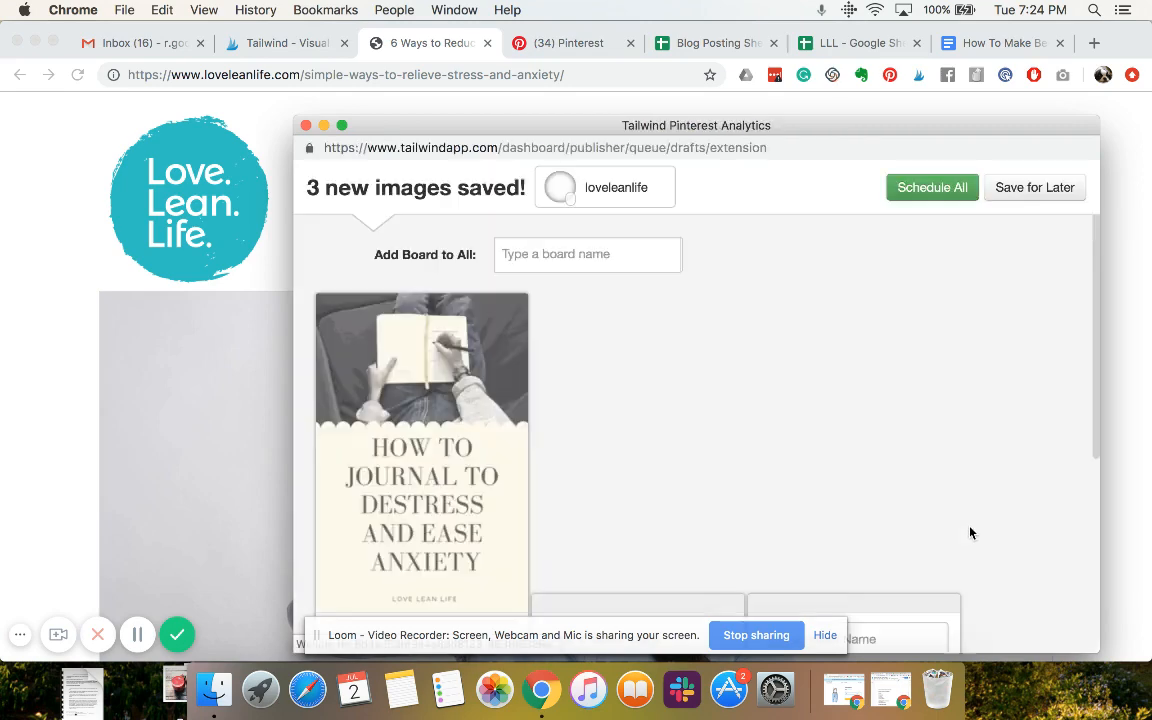
drag(789, 127, 600, 33)
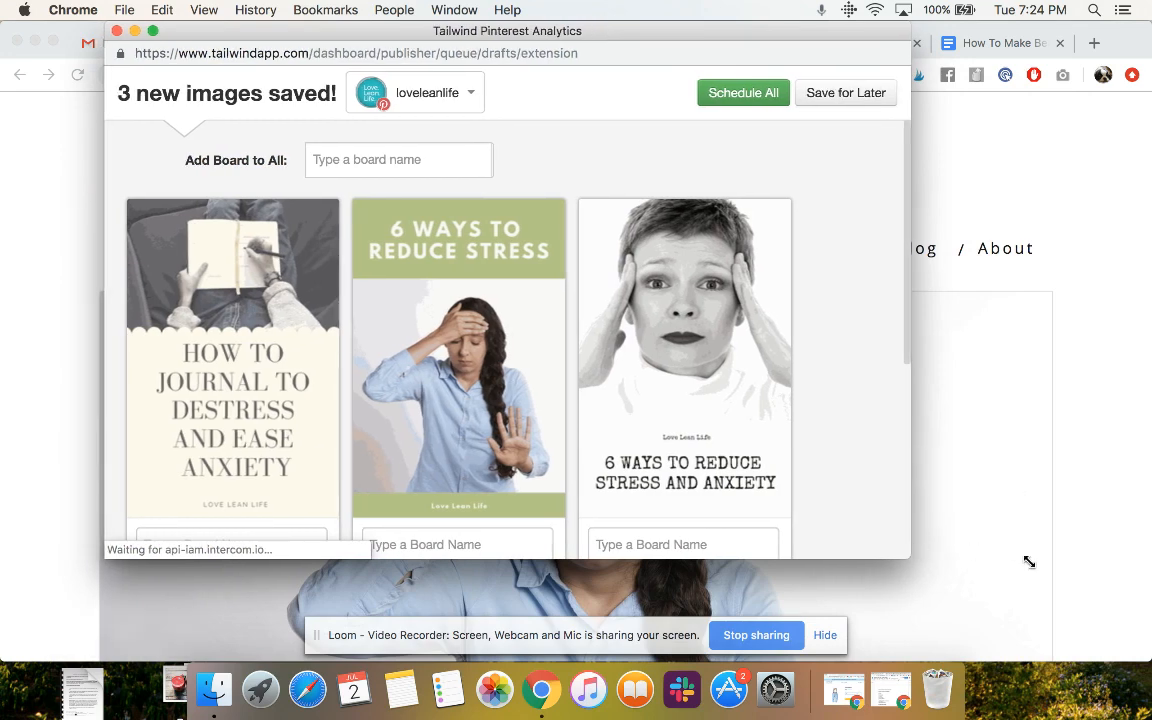
drag(1029, 562, 1092, 608)
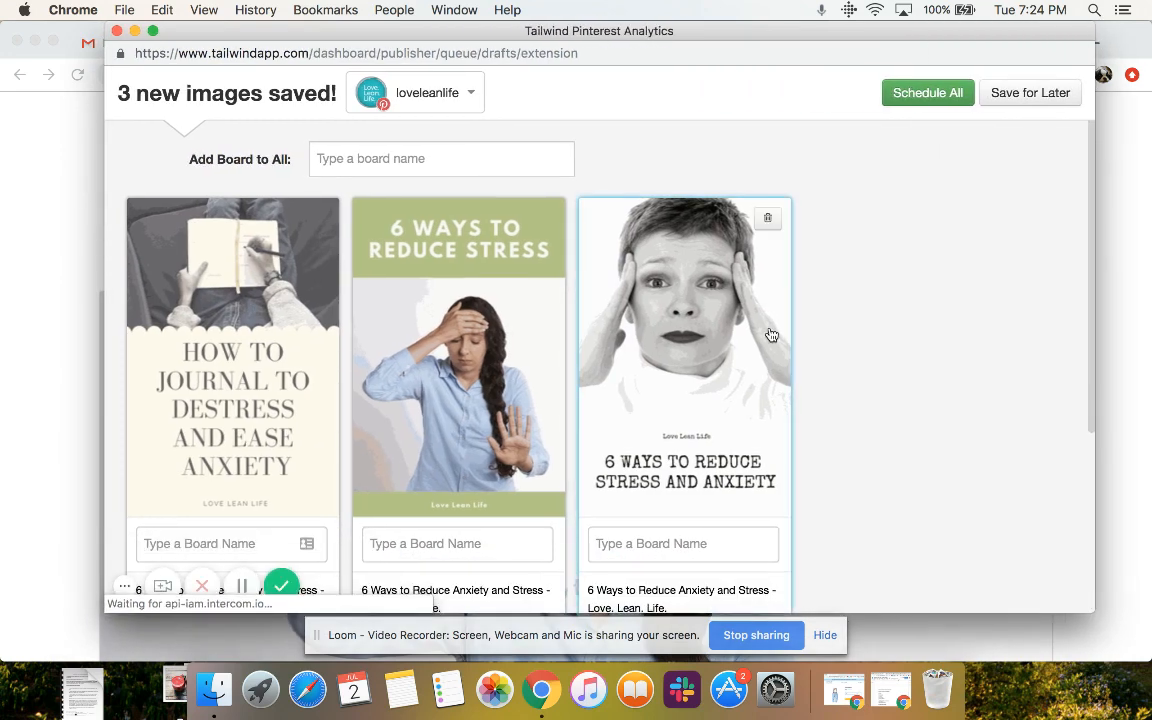
scroll(771, 334, down, 1)
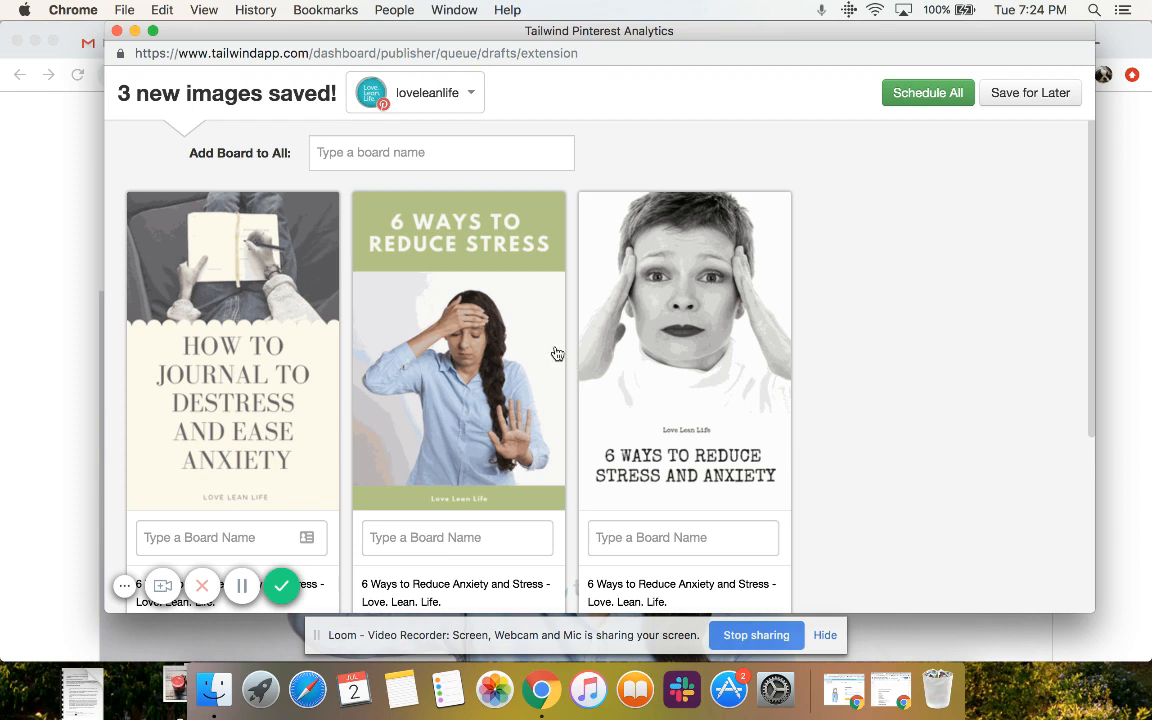
Add the boards Healthy Habit Building and Healthy habits to all three pins at once
click(409, 150)
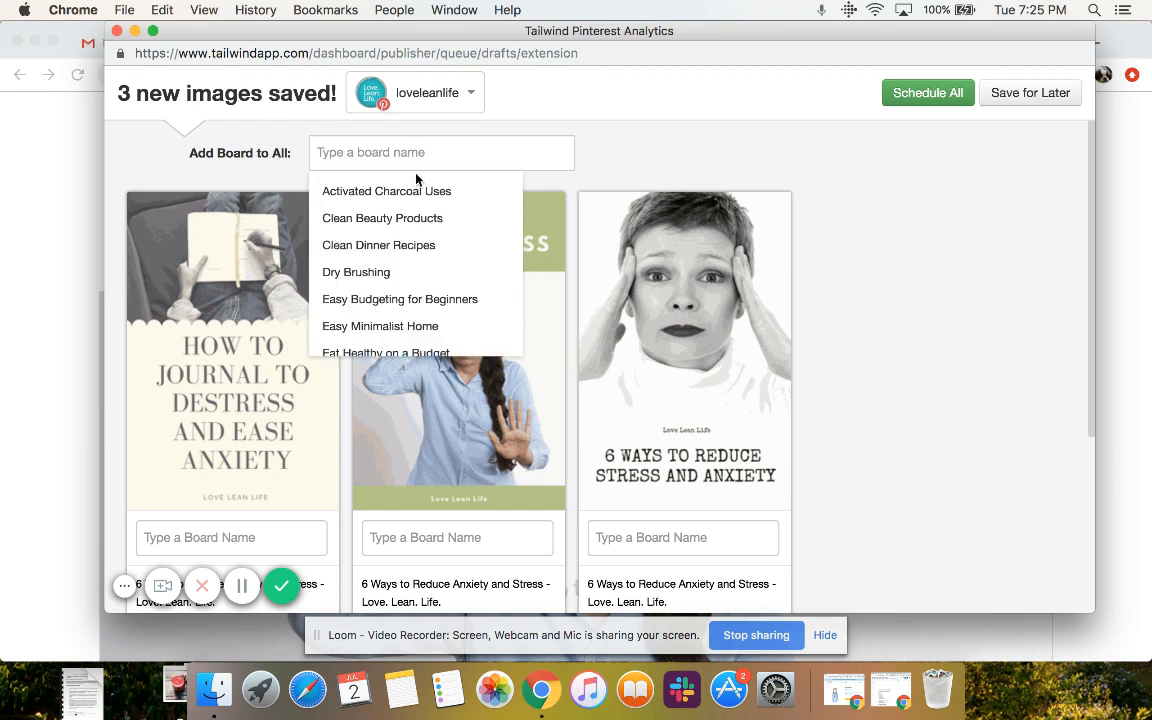
scroll(414, 242, down, 1)
scroll(413, 240, down, 6)
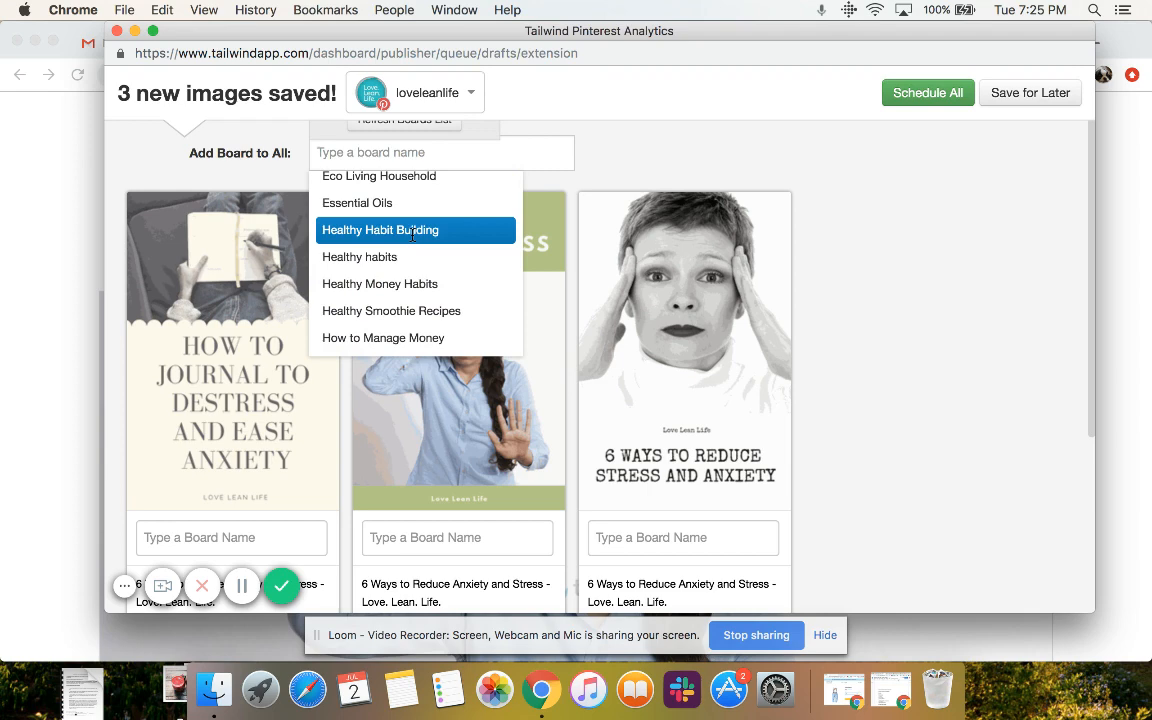
click(412, 234)
click(450, 180)
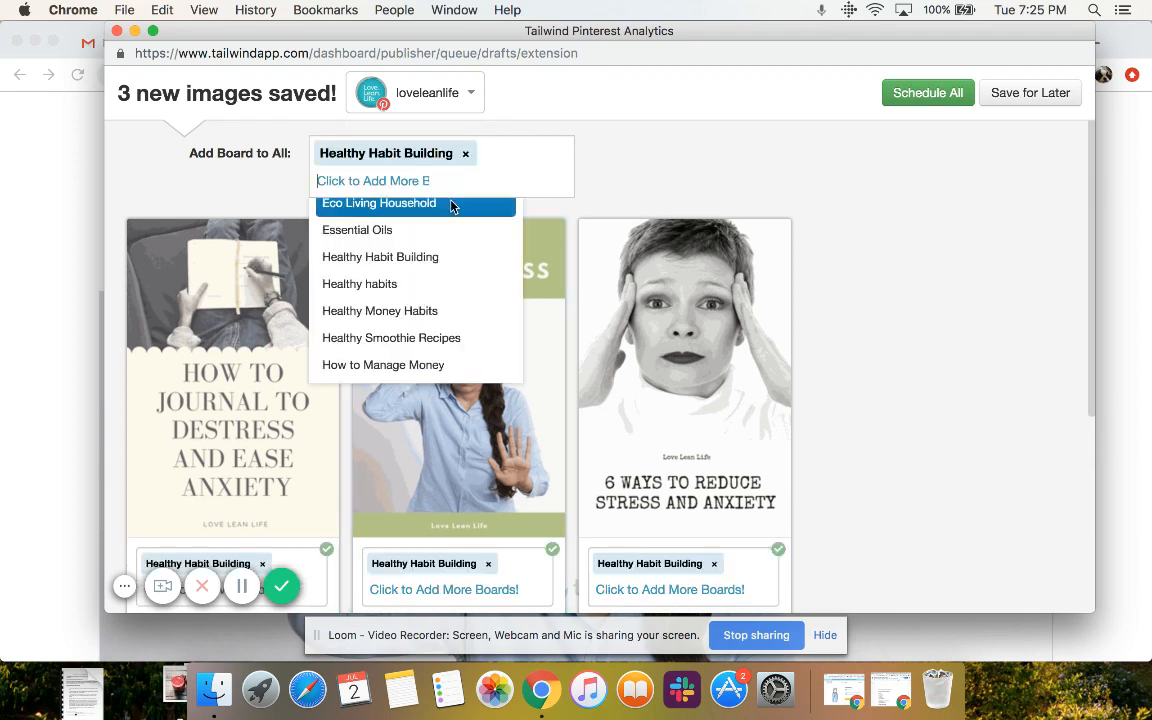
click(435, 286)
Add the Stress Relief Natural board to all three pins
click(475, 127)
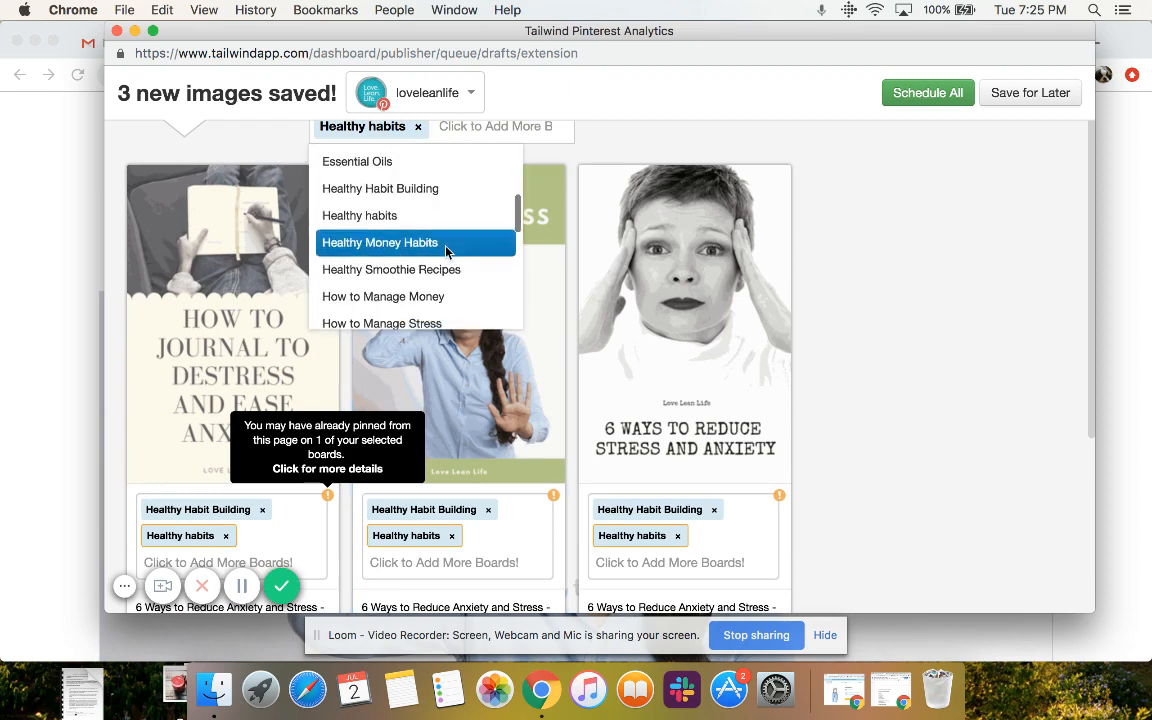
scroll(480, 250, down, 5)
scroll(446, 252, down, 5)
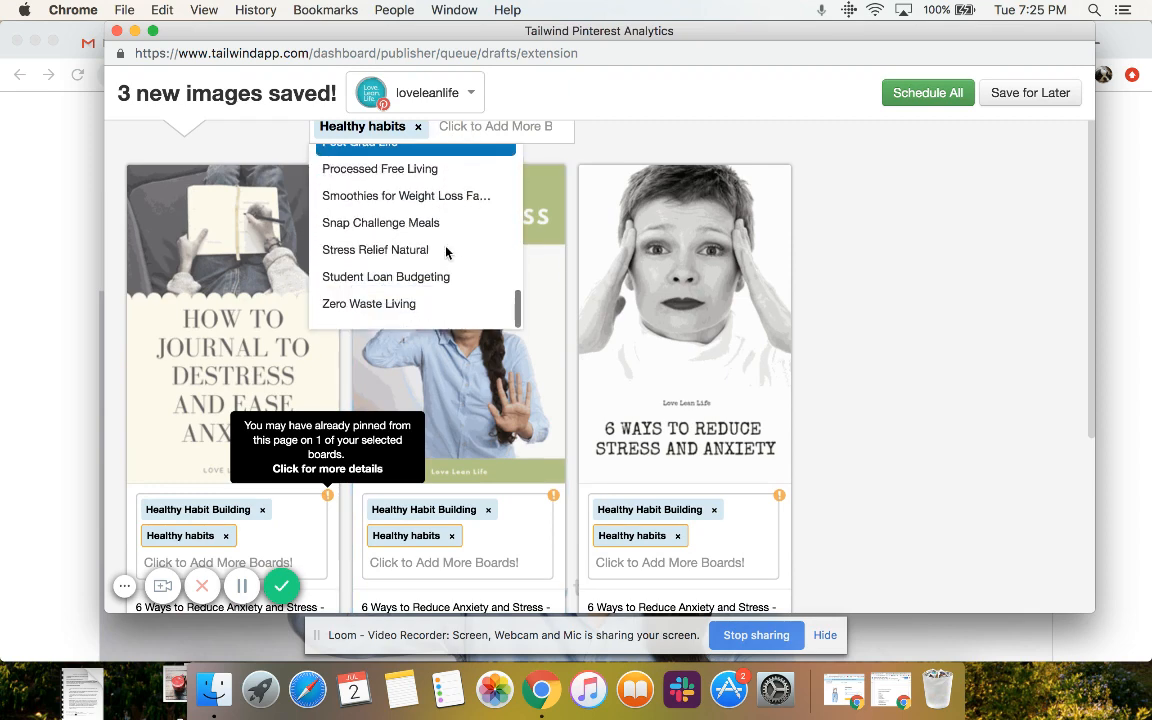
click(447, 252)
Add the How to Manage Stress board to all three pins at once
click(428, 184)
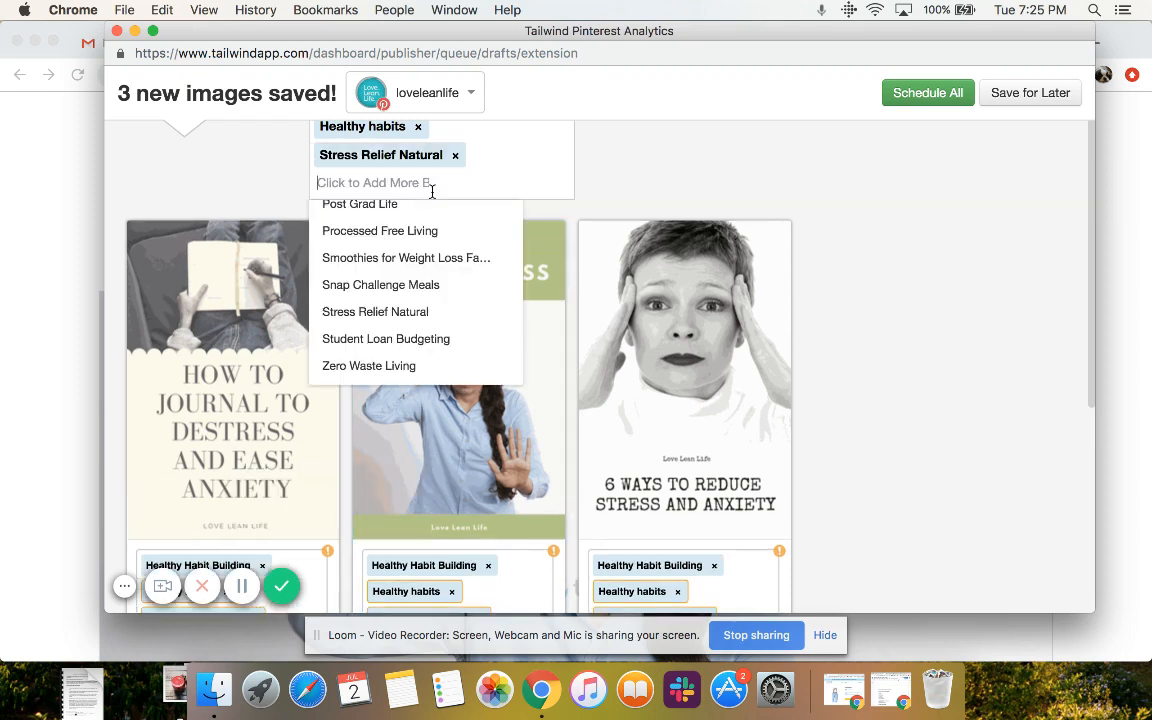
scroll(409, 333, up, 5)
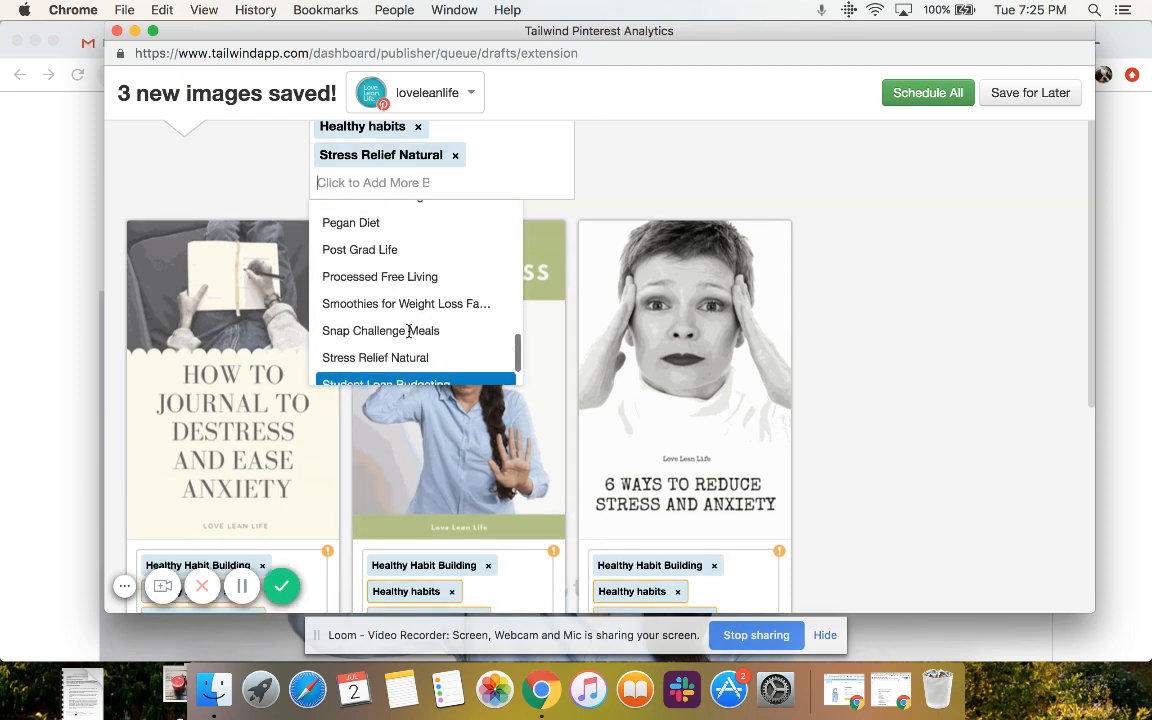
scroll(409, 336, up, 3)
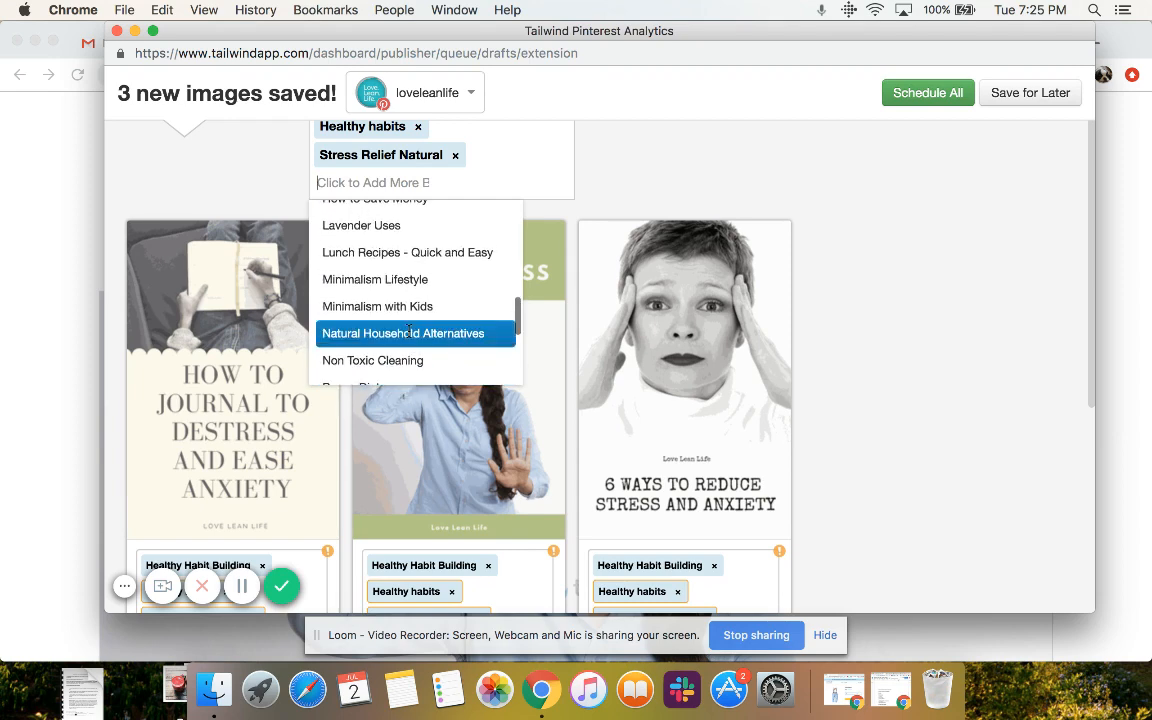
scroll(409, 336, up, 4)
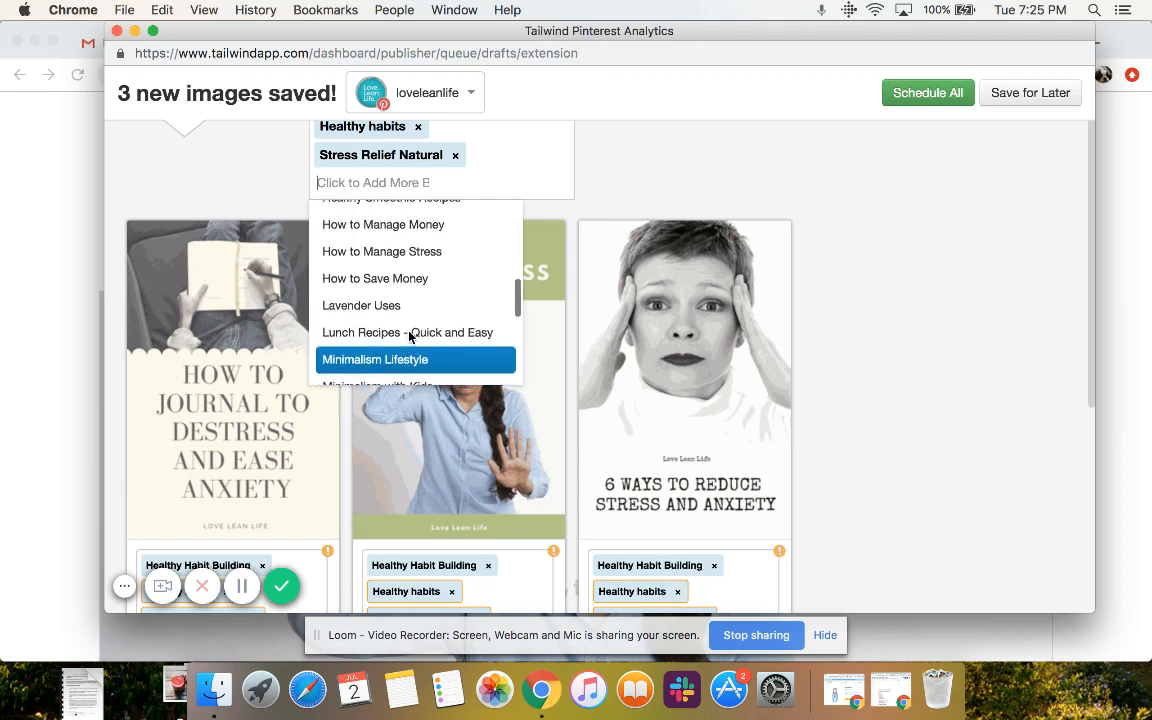
scroll(409, 333, up, 3)
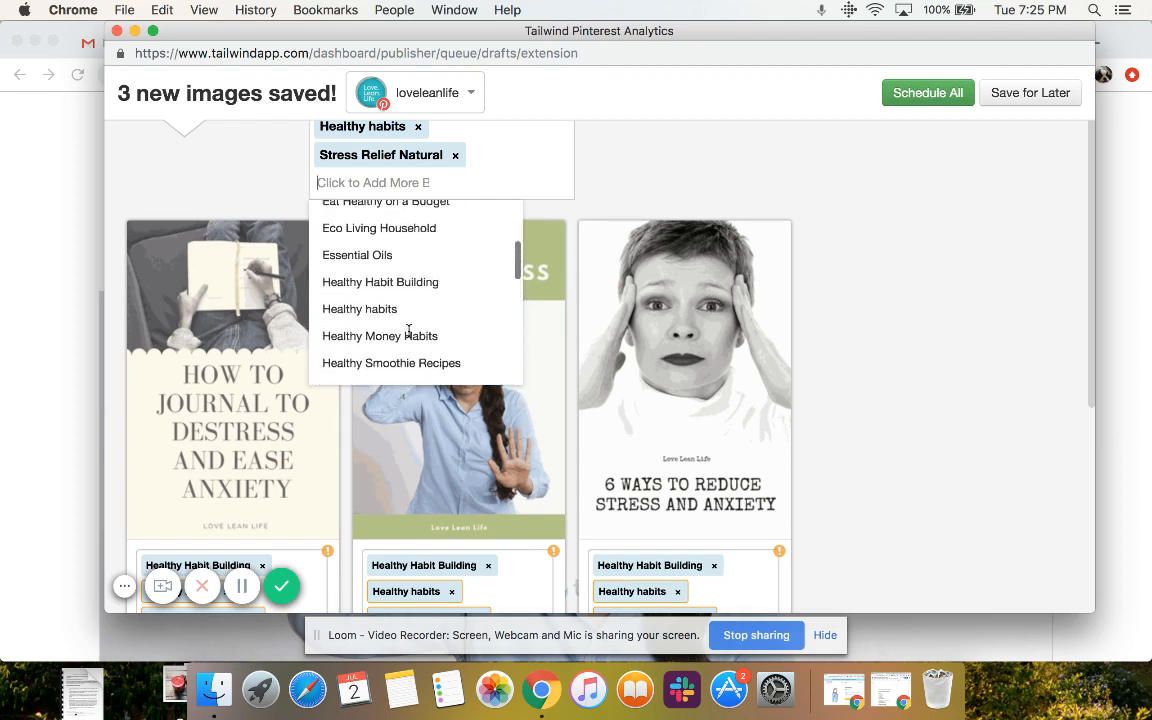
scroll(409, 333, down, 4)
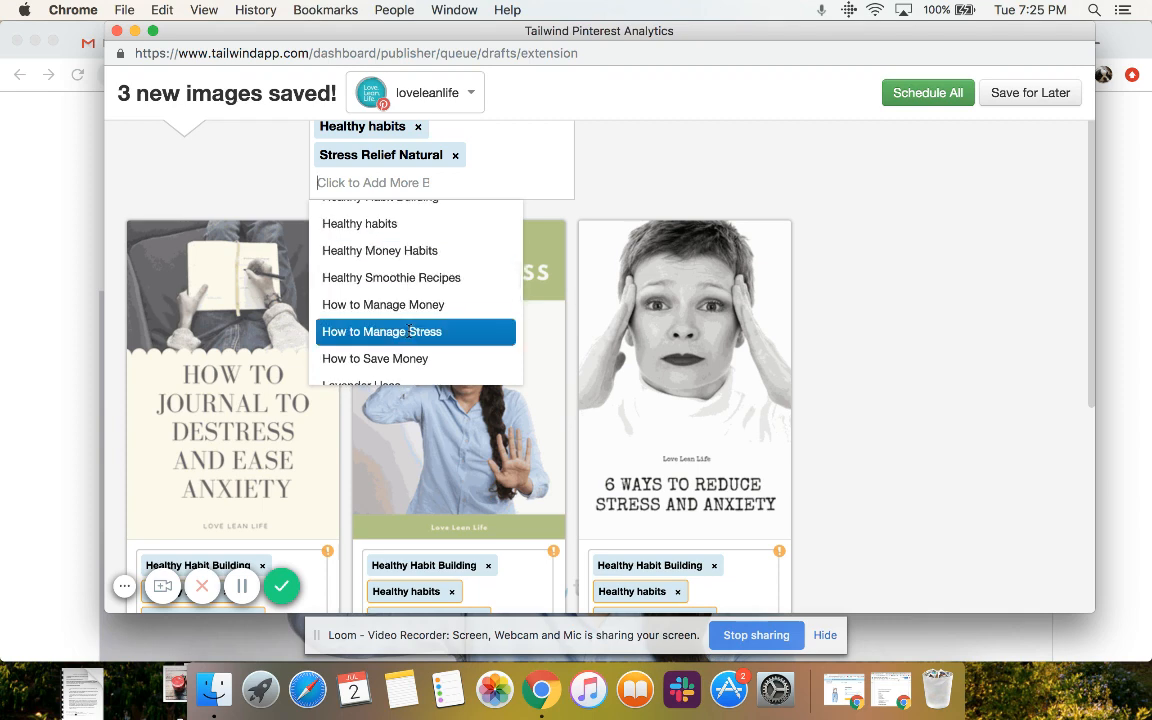
scroll(409, 331, up, 1)
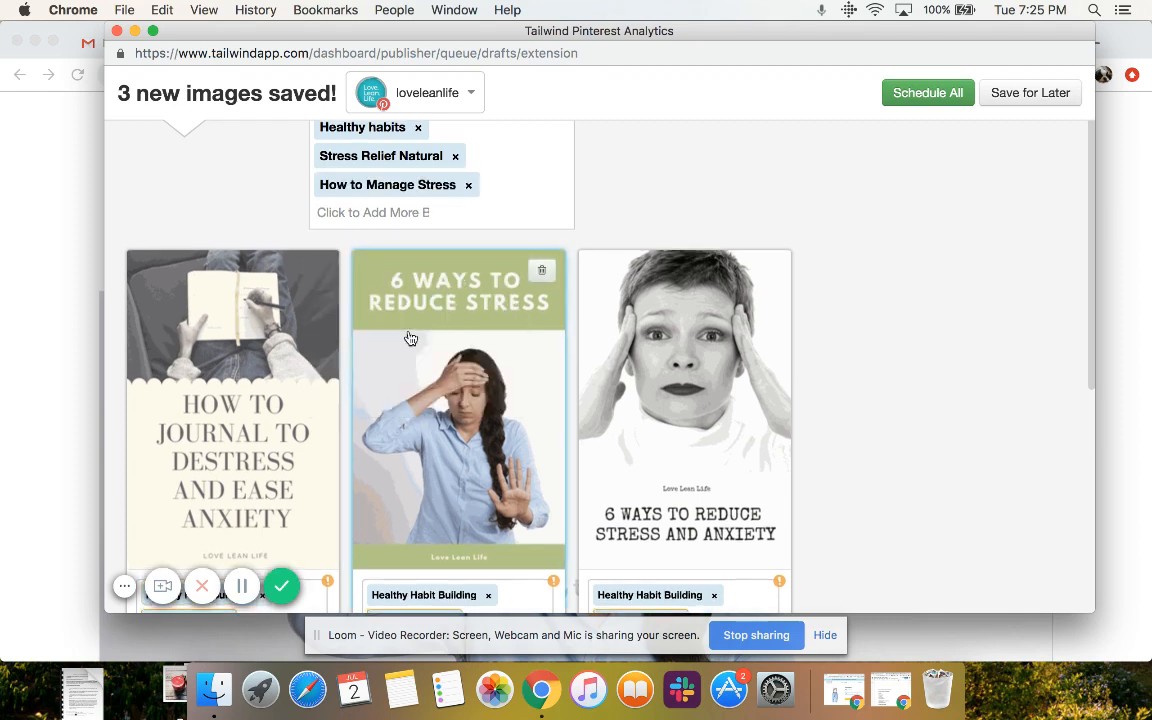
scroll(410, 320, up, 2)
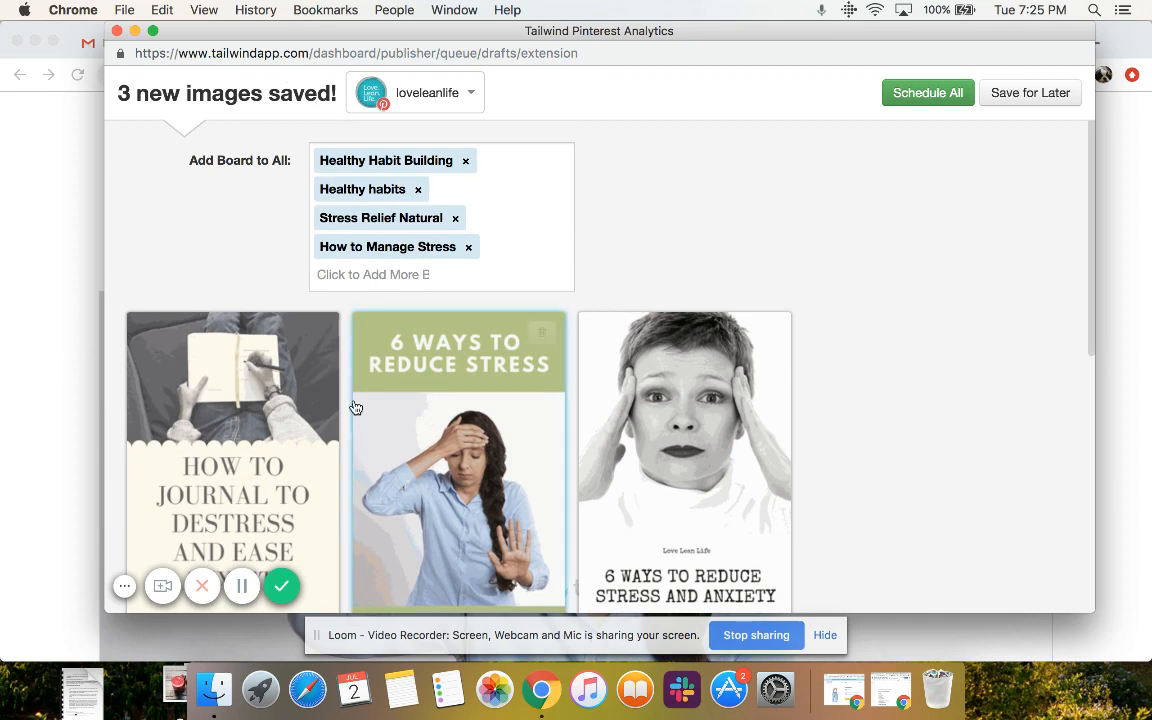
Check the details of earlier pins from this page on the first pin's selected boards
scroll(355, 404, down, 5)
click(272, 390)
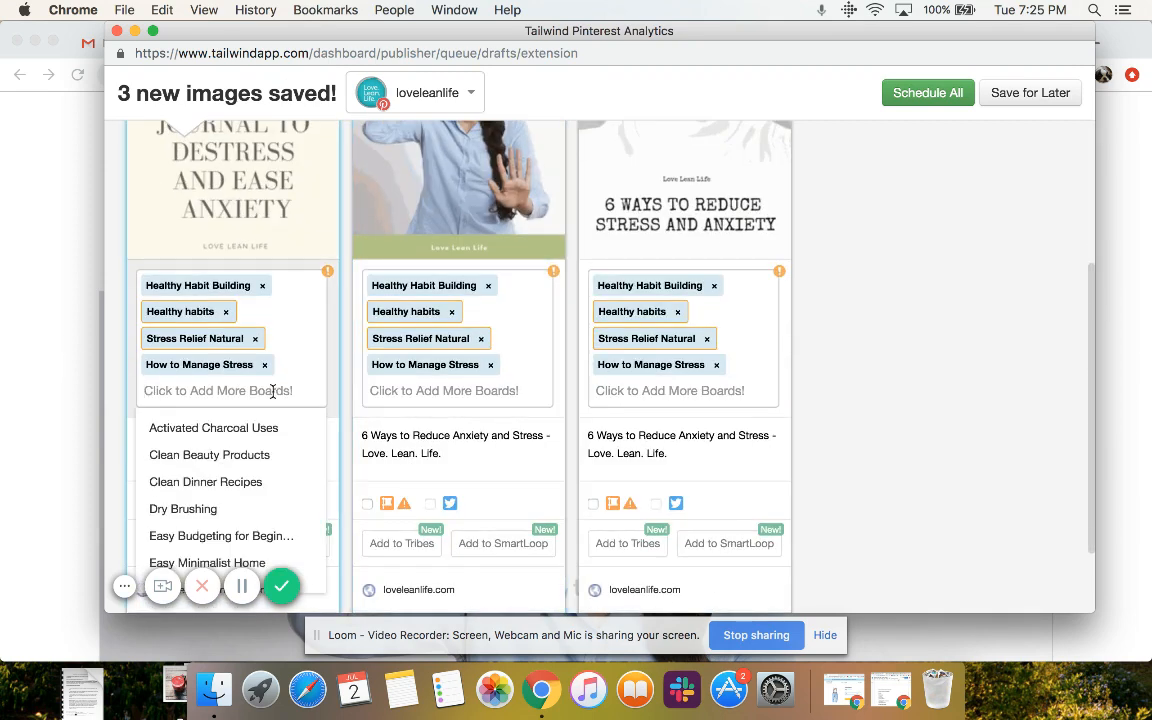
click(330, 271)
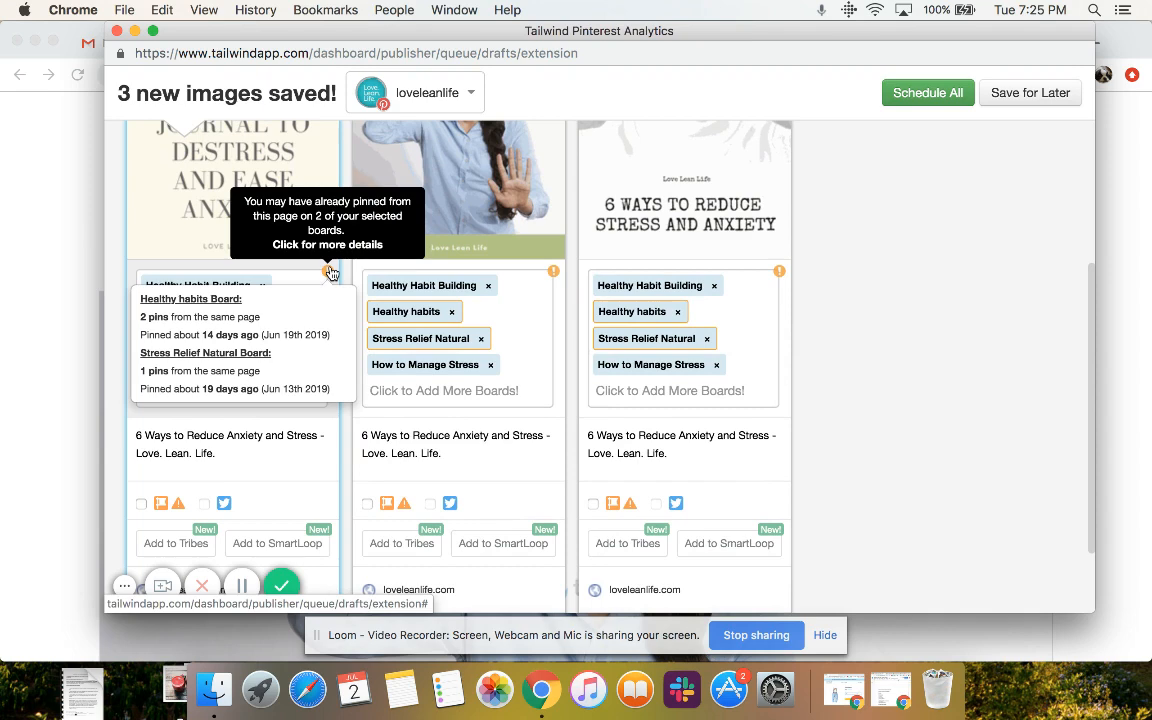
click(330, 271)
Look through the list of additional boards available for each of the three pins individually
click(272, 387)
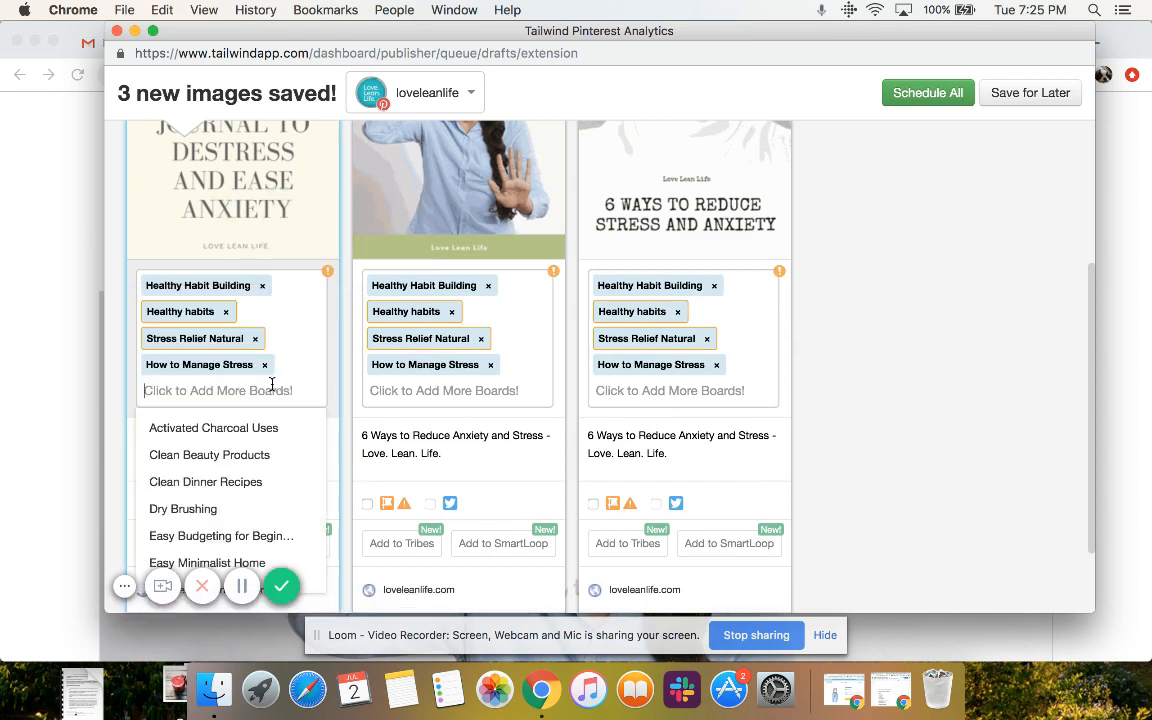
scroll(228, 430, down, 15)
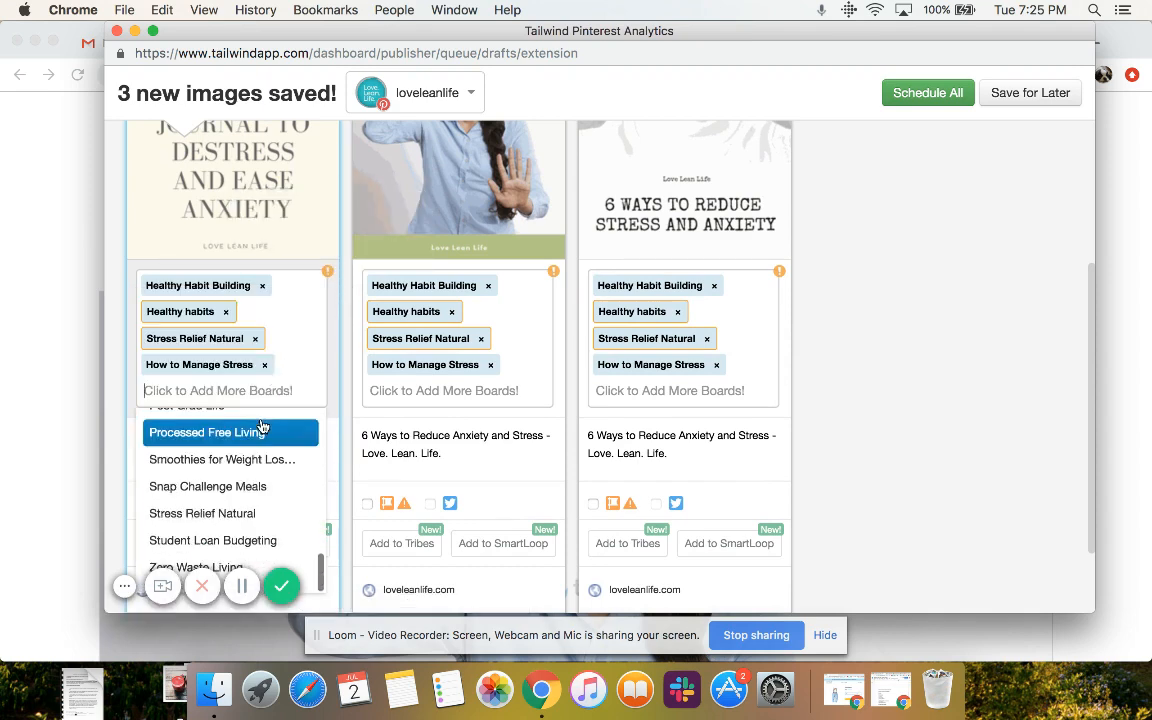
scroll(260, 427, up, 15)
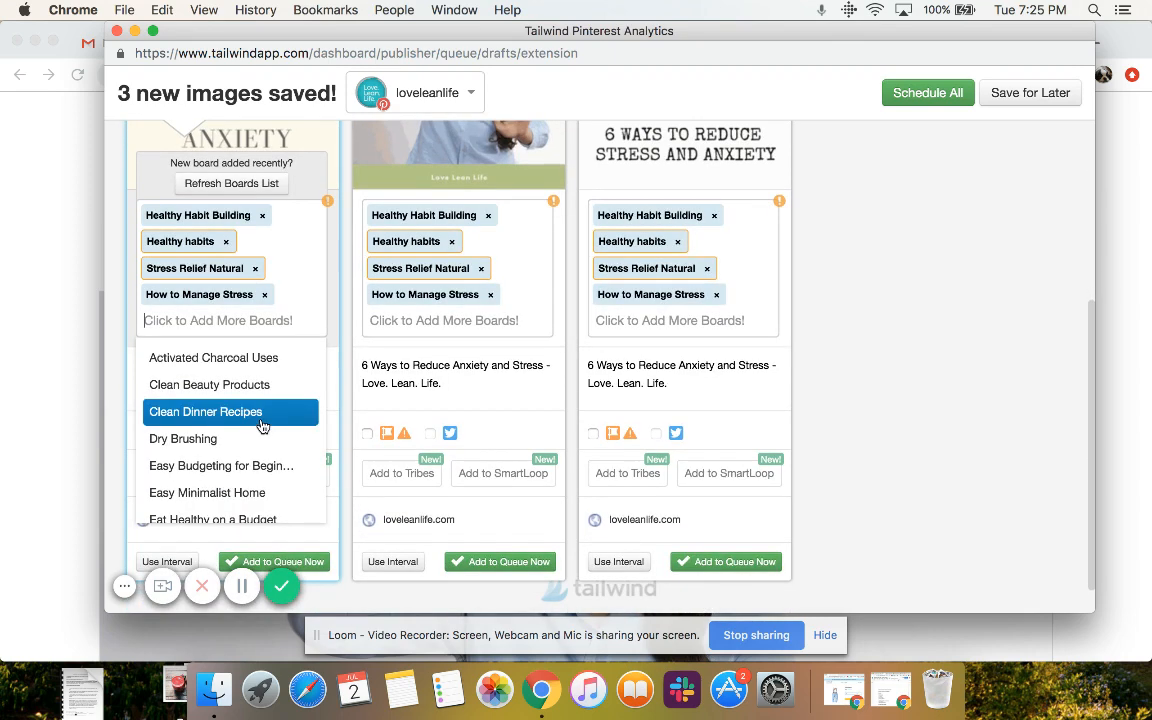
scroll(262, 427, down, 1)
scroll(265, 427, up, 3)
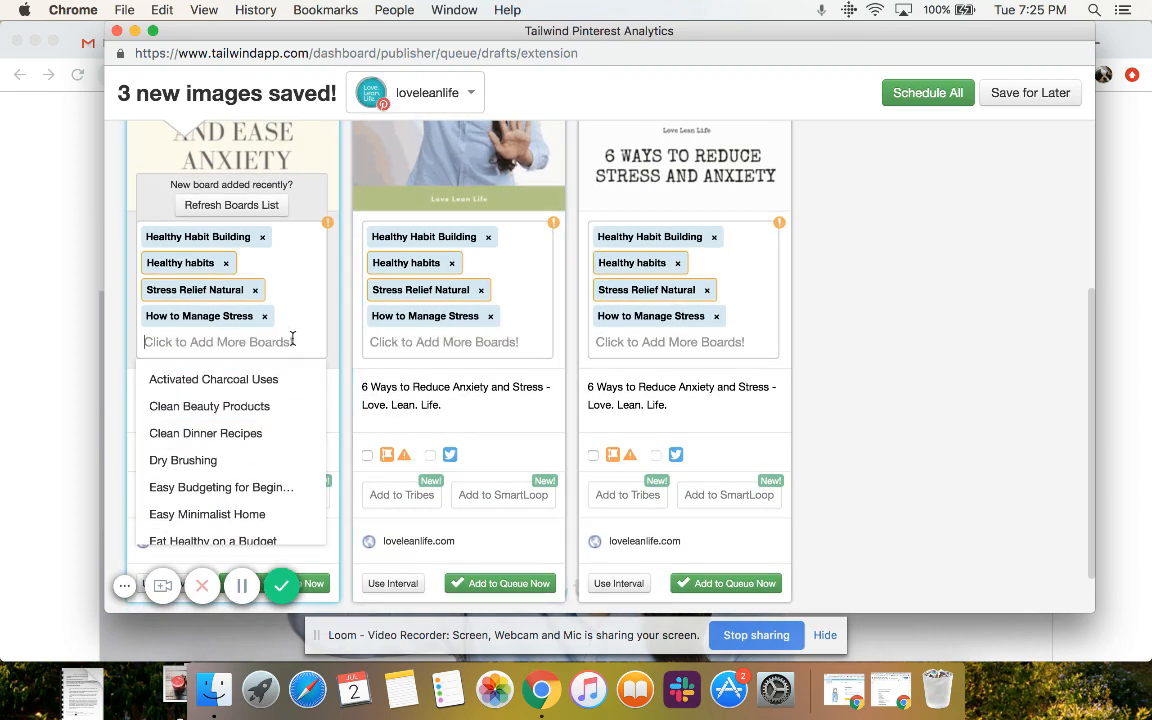
click(408, 331)
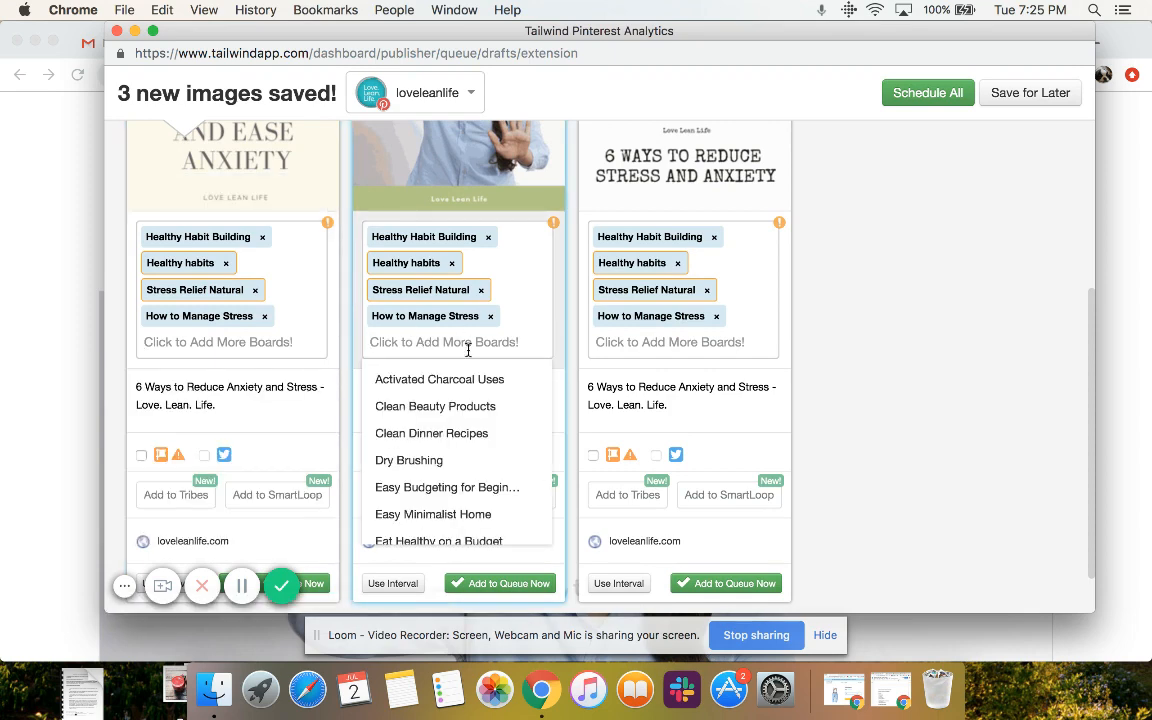
scroll(450, 437, down, 5)
scroll(455, 480, up, 4)
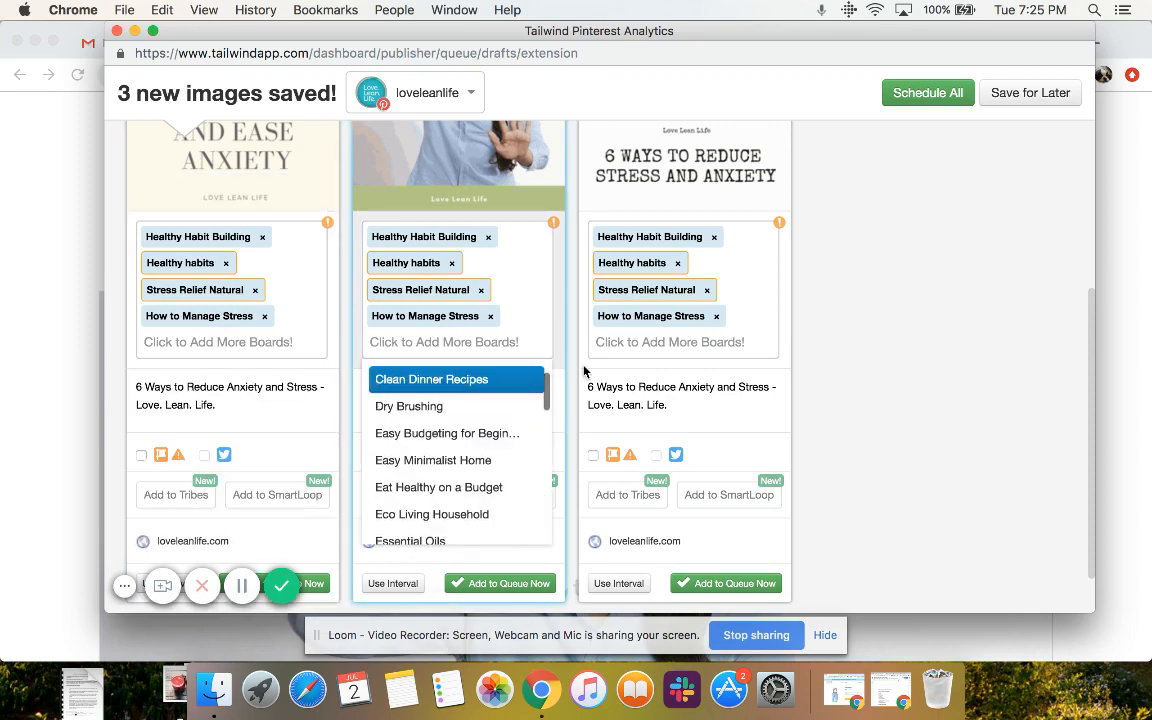
click(666, 343)
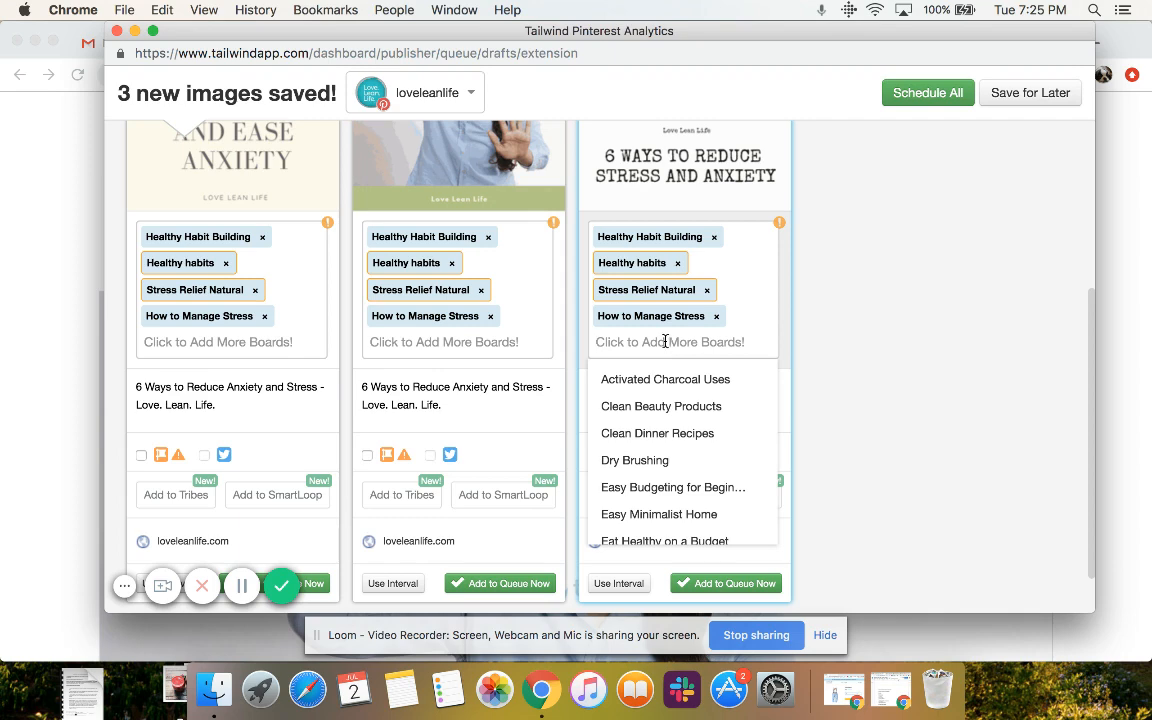
scroll(630, 360, down, 10)
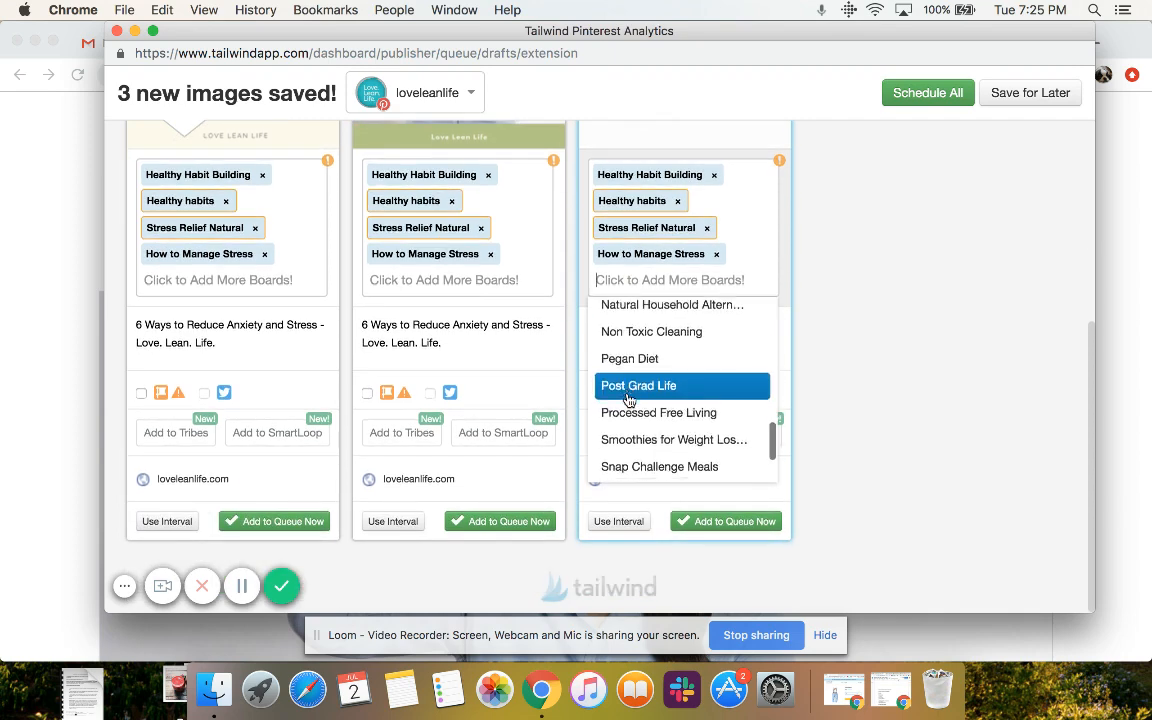
scroll(628, 400, down, 3)
scroll(628, 400, up, 5)
scroll(628, 400, up, 1)
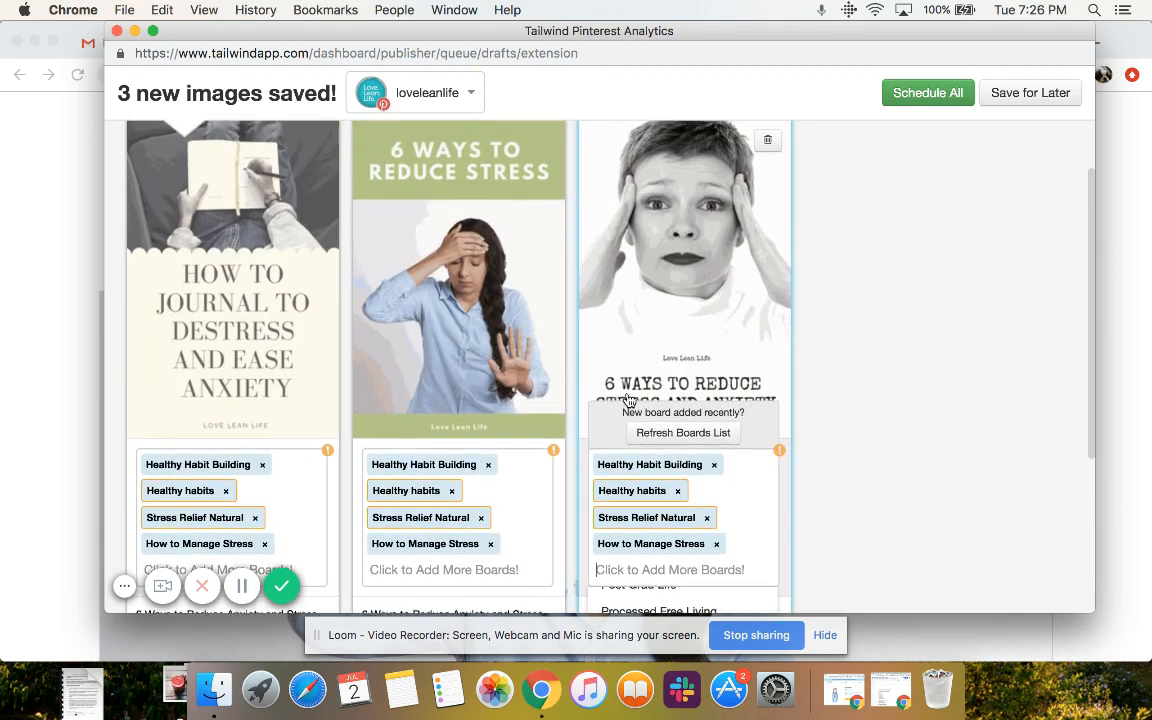
Try to refresh the boards list on the third pin, look through its boards again and close the list
click(694, 443)
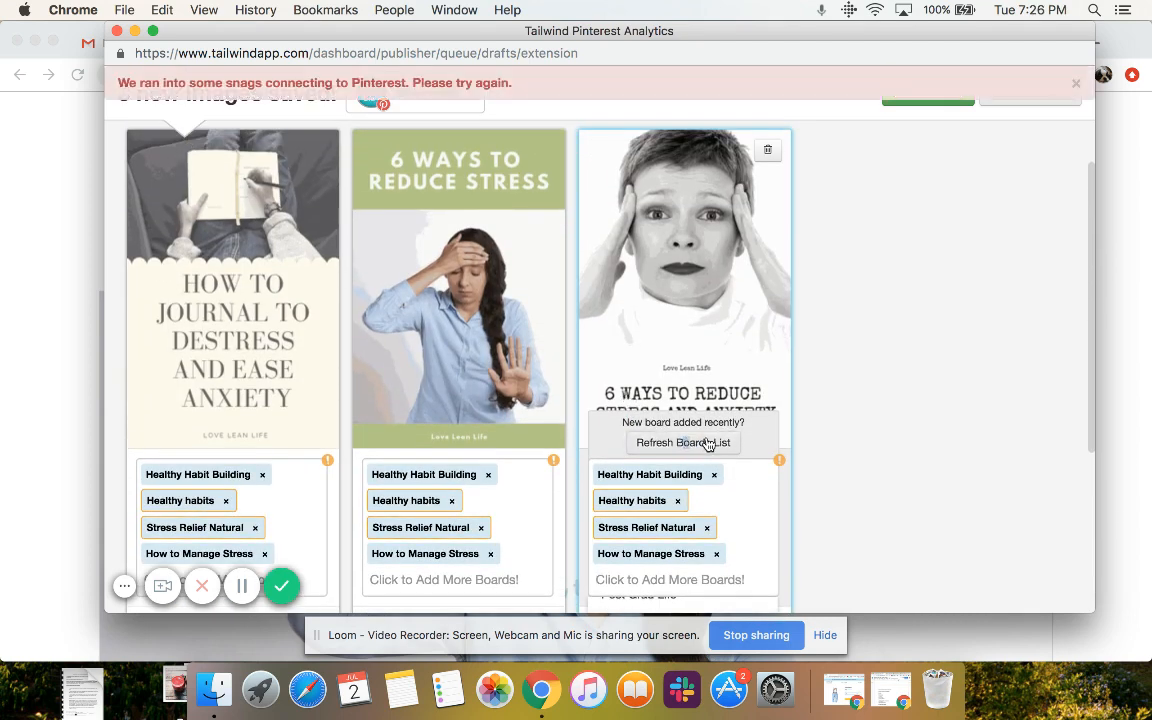
scroll(707, 444, down, 3)
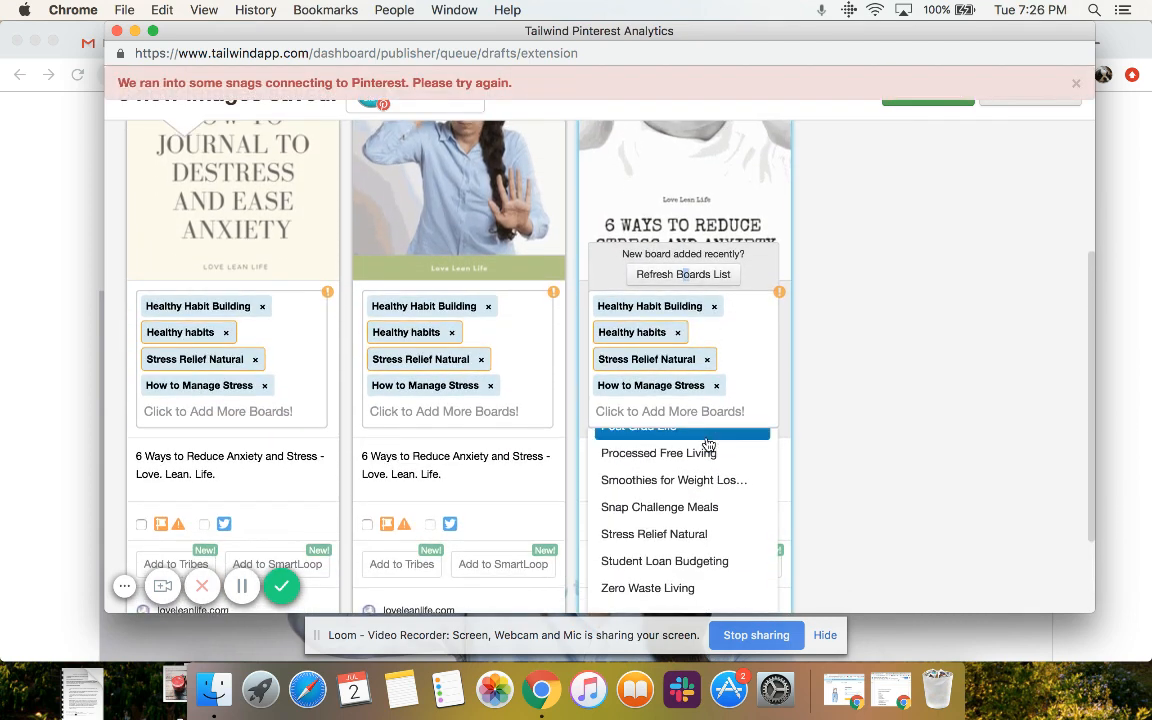
scroll(707, 444, down, 2)
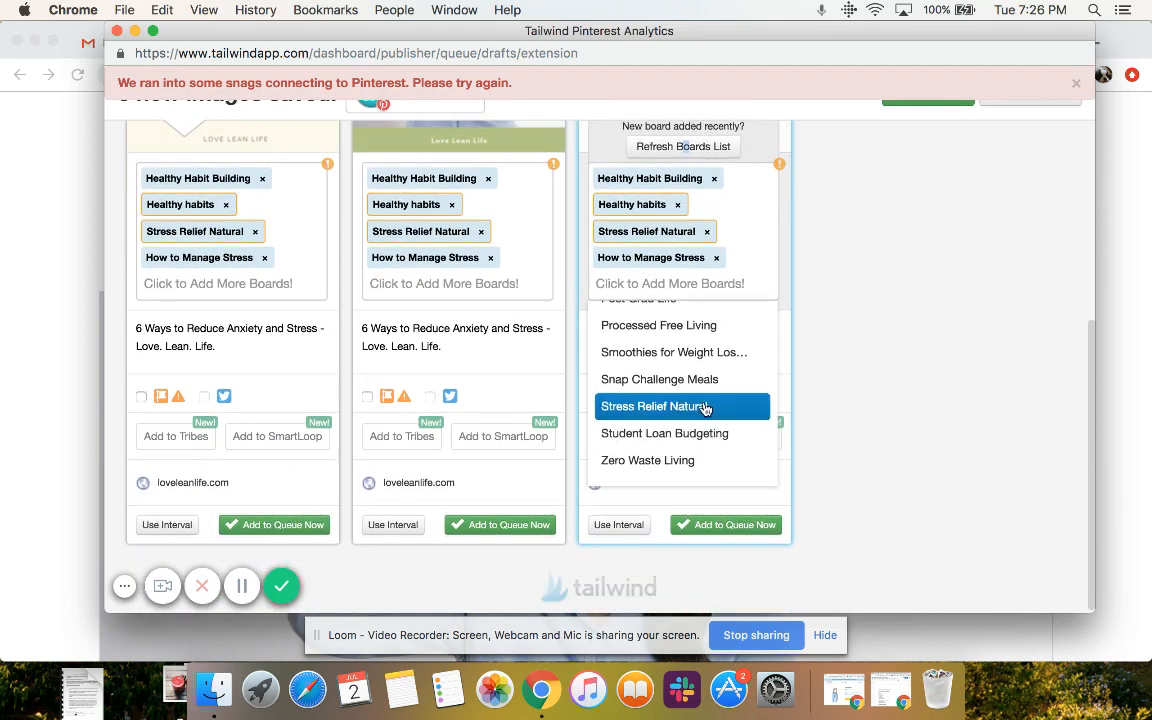
scroll(705, 407, up, 10)
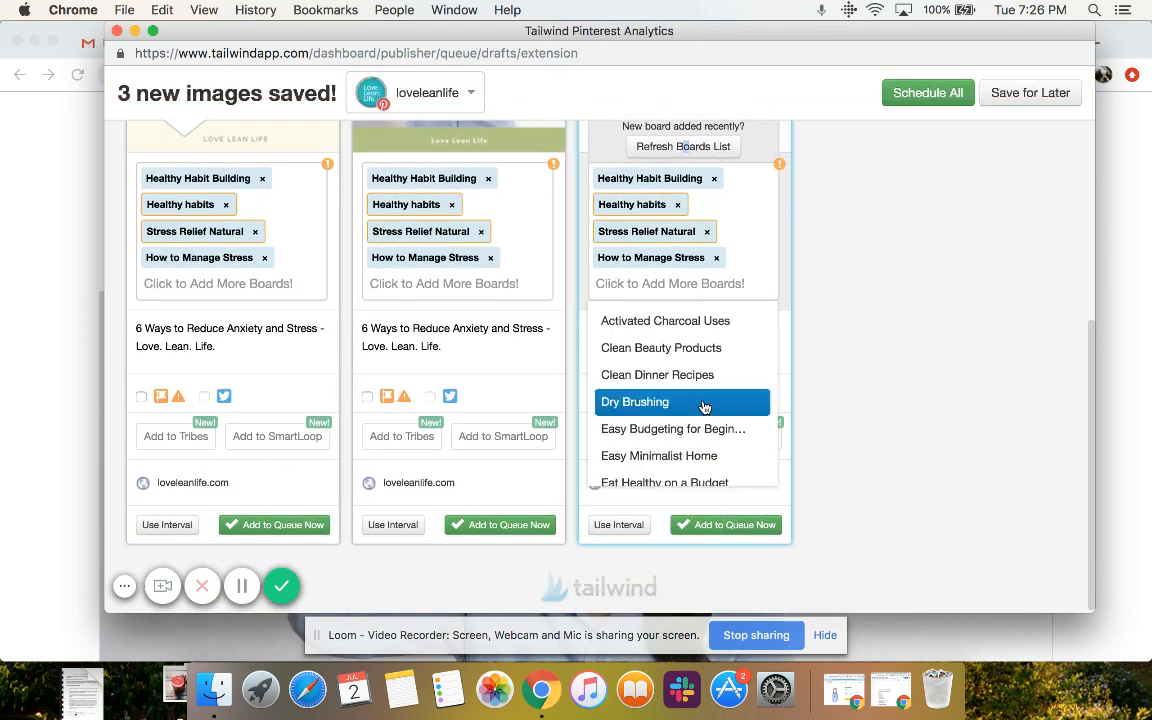
click(921, 285)
Review the images, descriptions and assigned boards of the three pins
scroll(921, 285, up, 5)
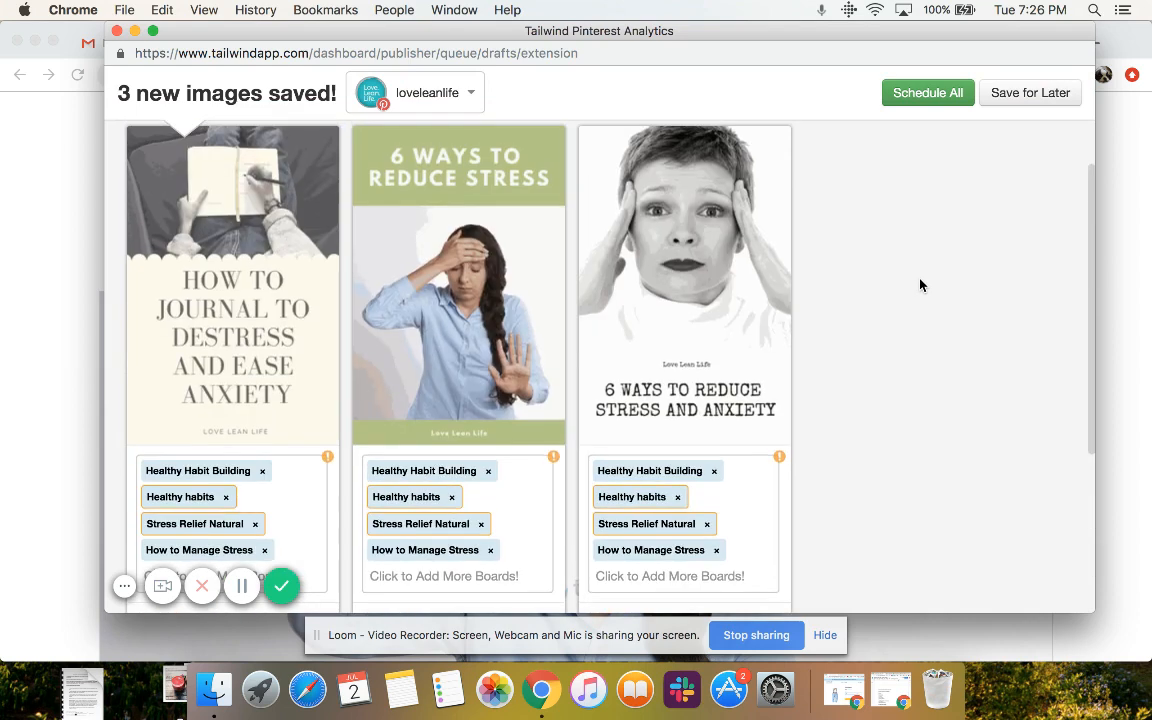
scroll(921, 285, down, 3)
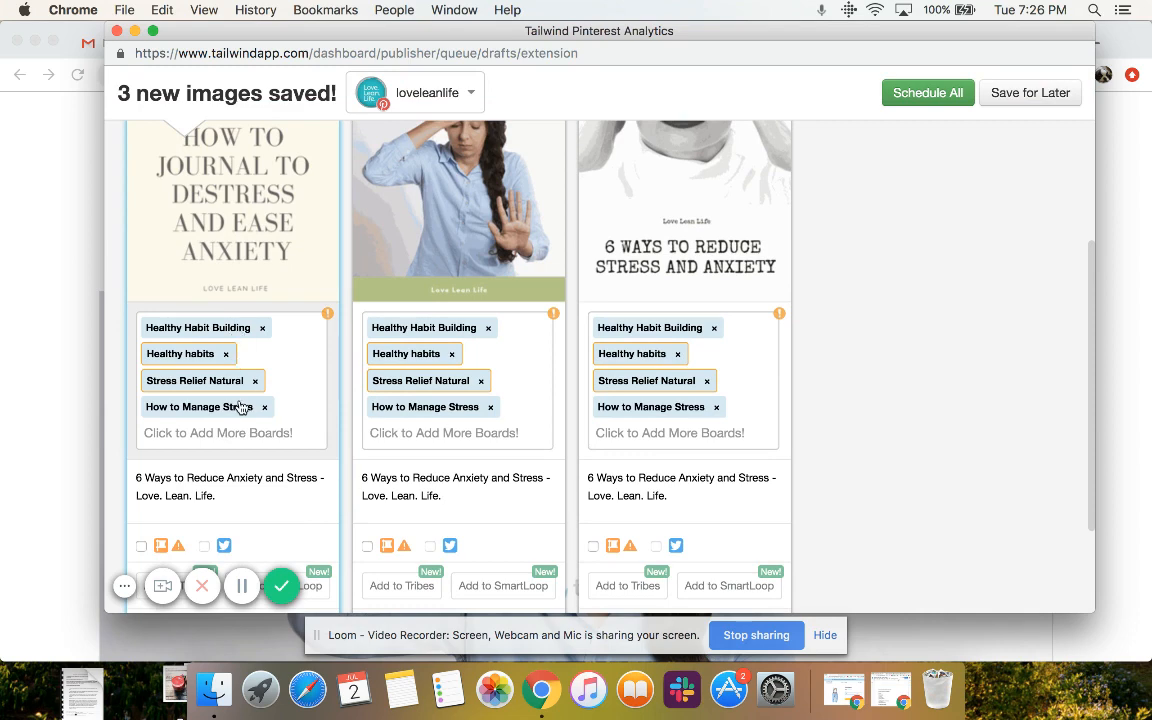
scroll(240, 407, up, 4)
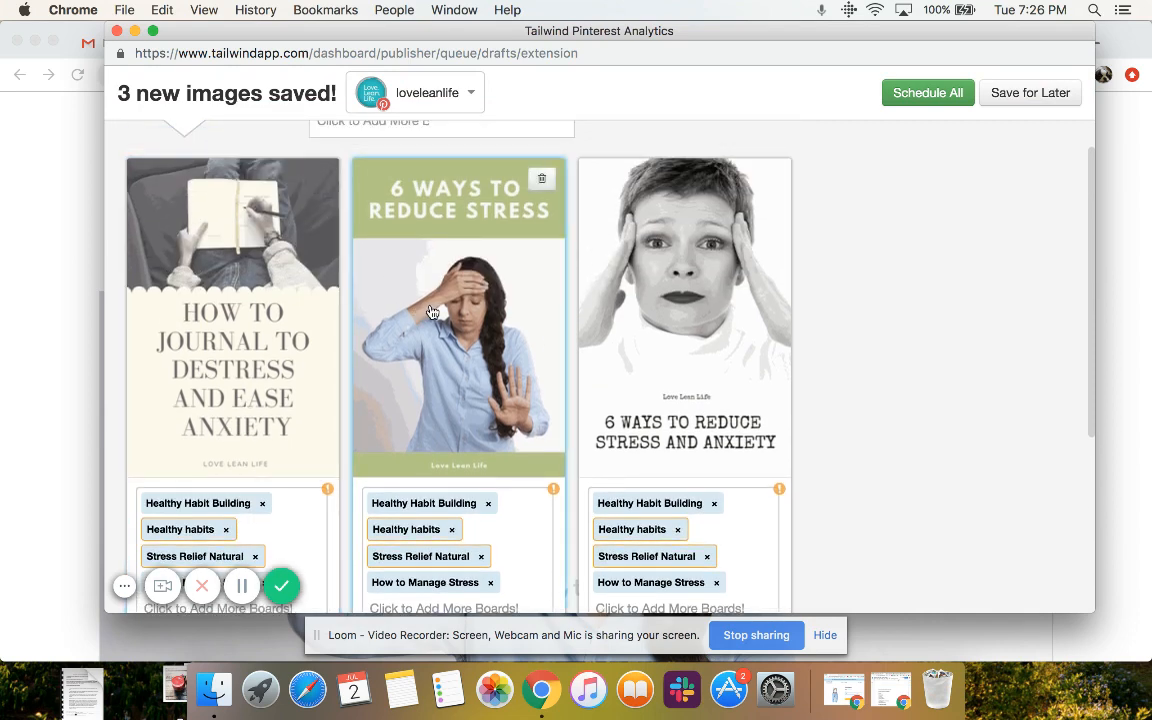
scroll(432, 312, down, 6)
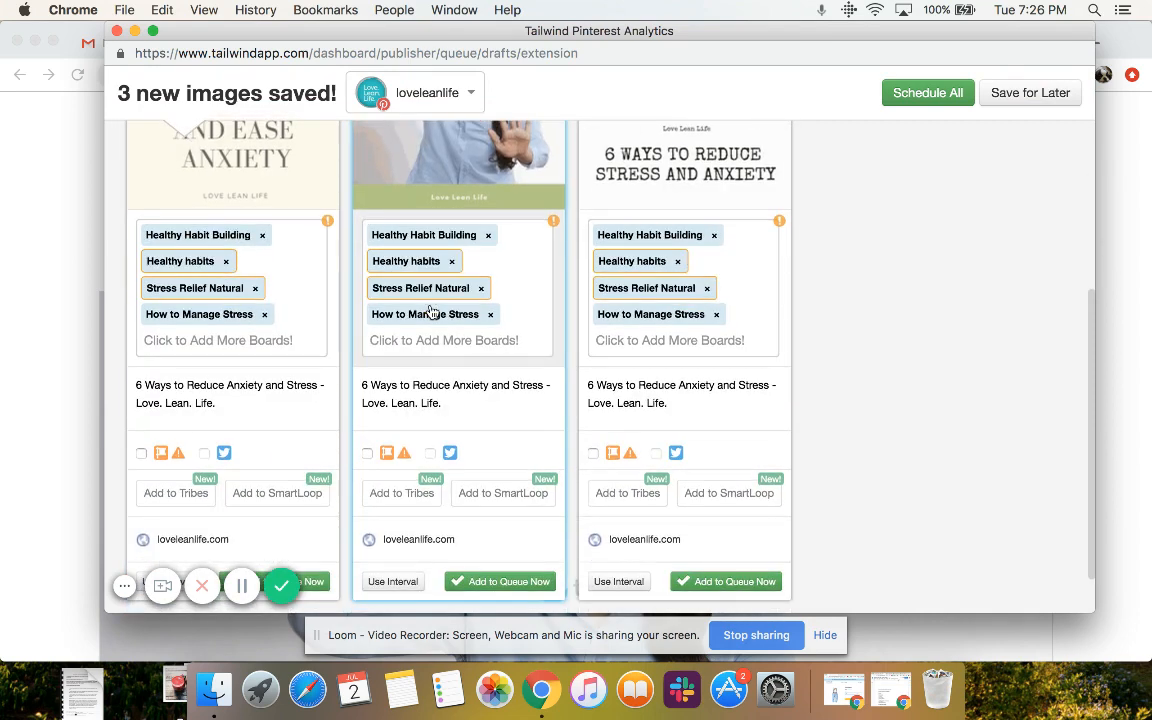
scroll(432, 312, up, 4)
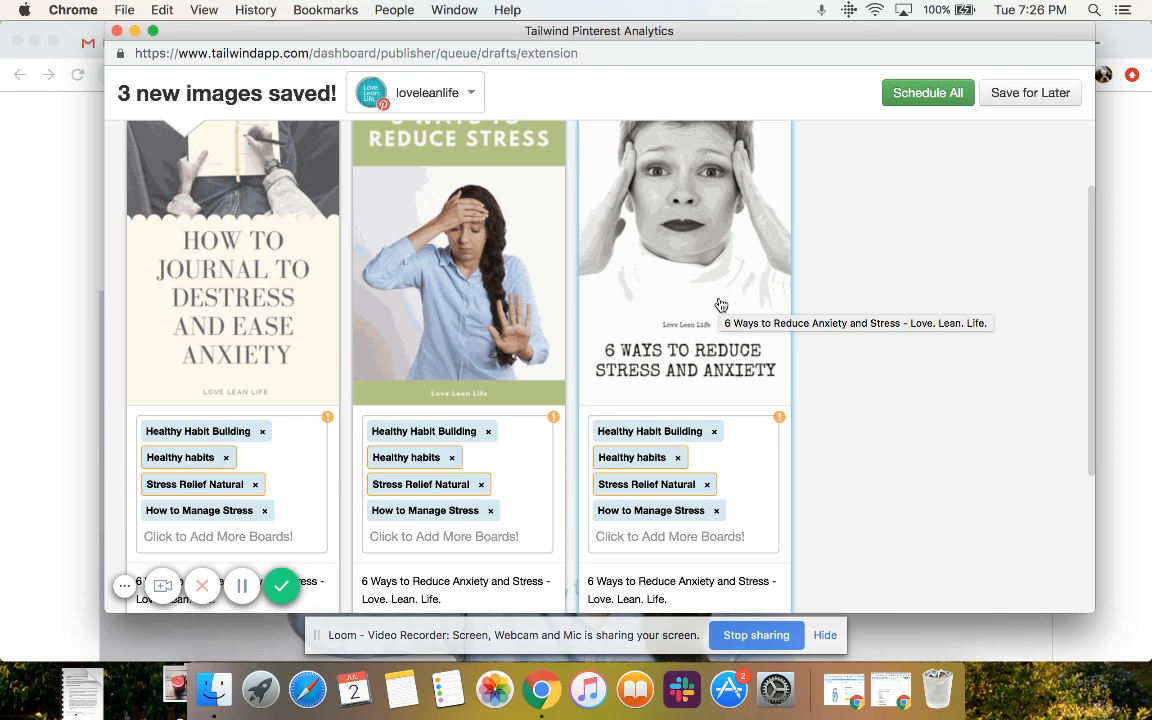
scroll(358, 219, down, 6)
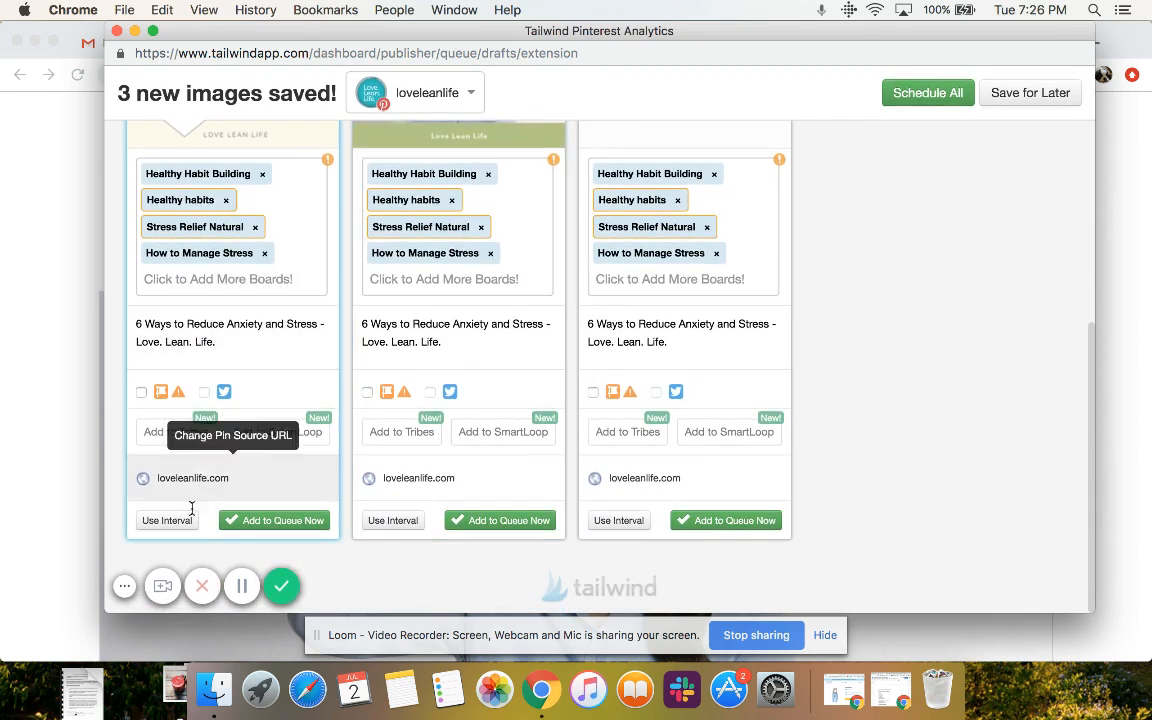
Turn on interval scheduling for the How to Journal to Destress and Ease Anxiety pin and examine its interval settings and schedule preview
click(166, 521)
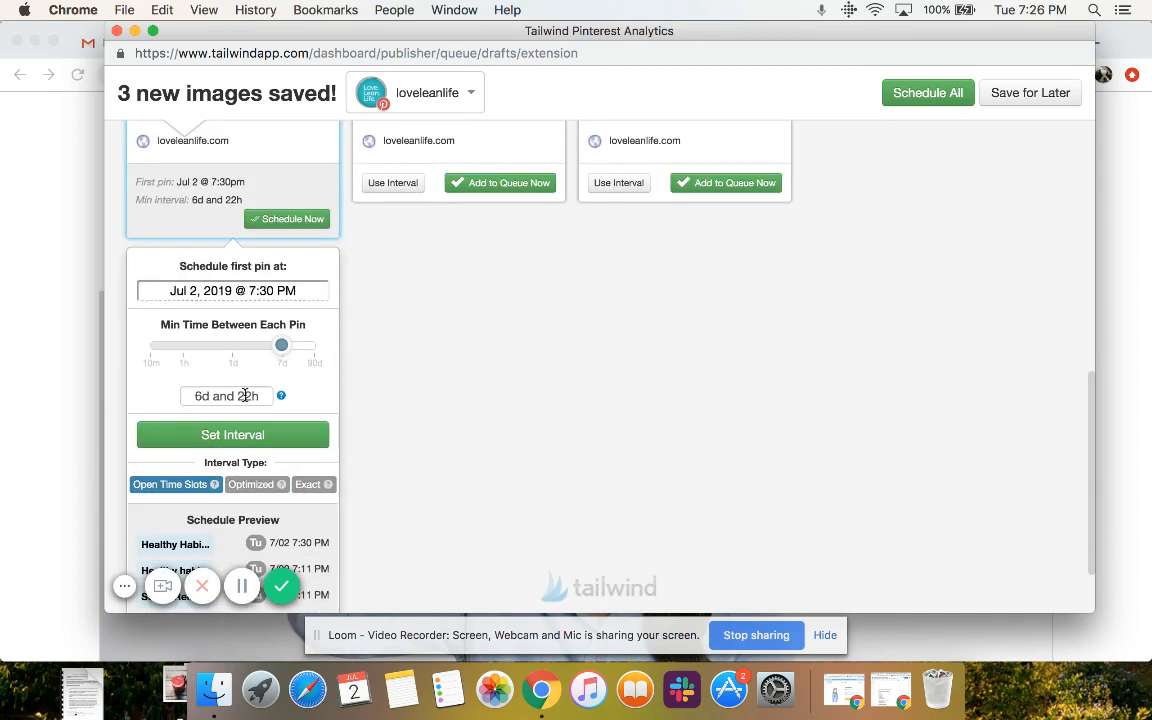
scroll(261, 402, down, 1)
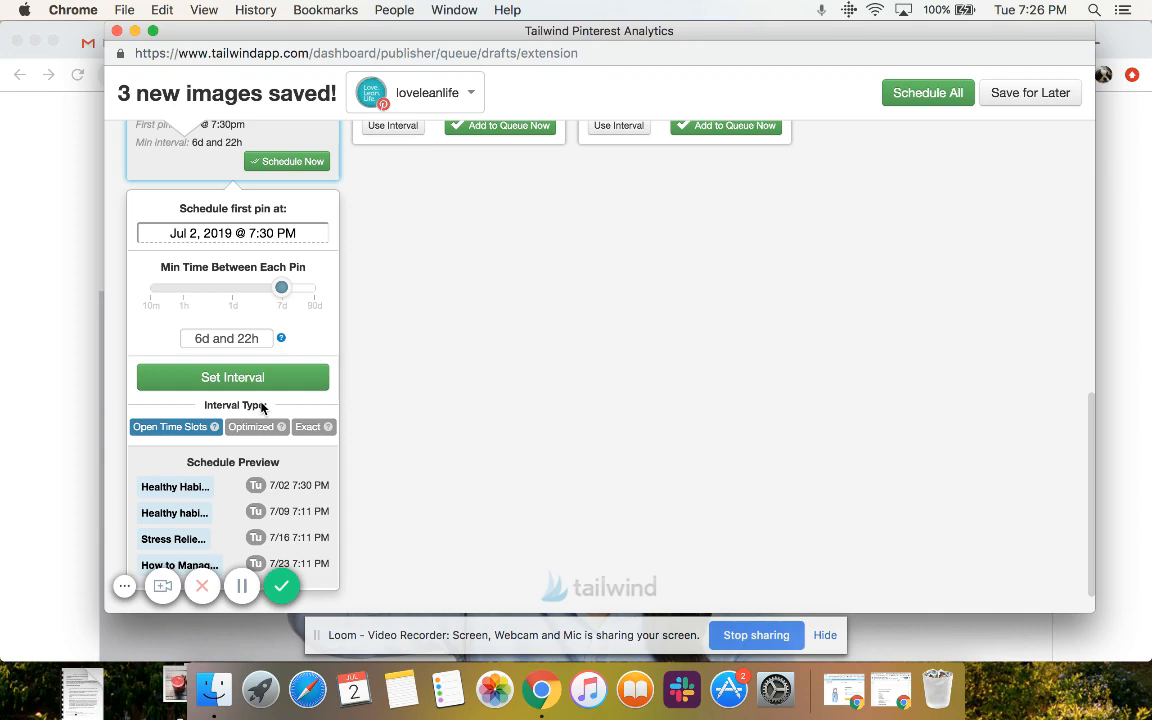
scroll(226, 464, down, 1)
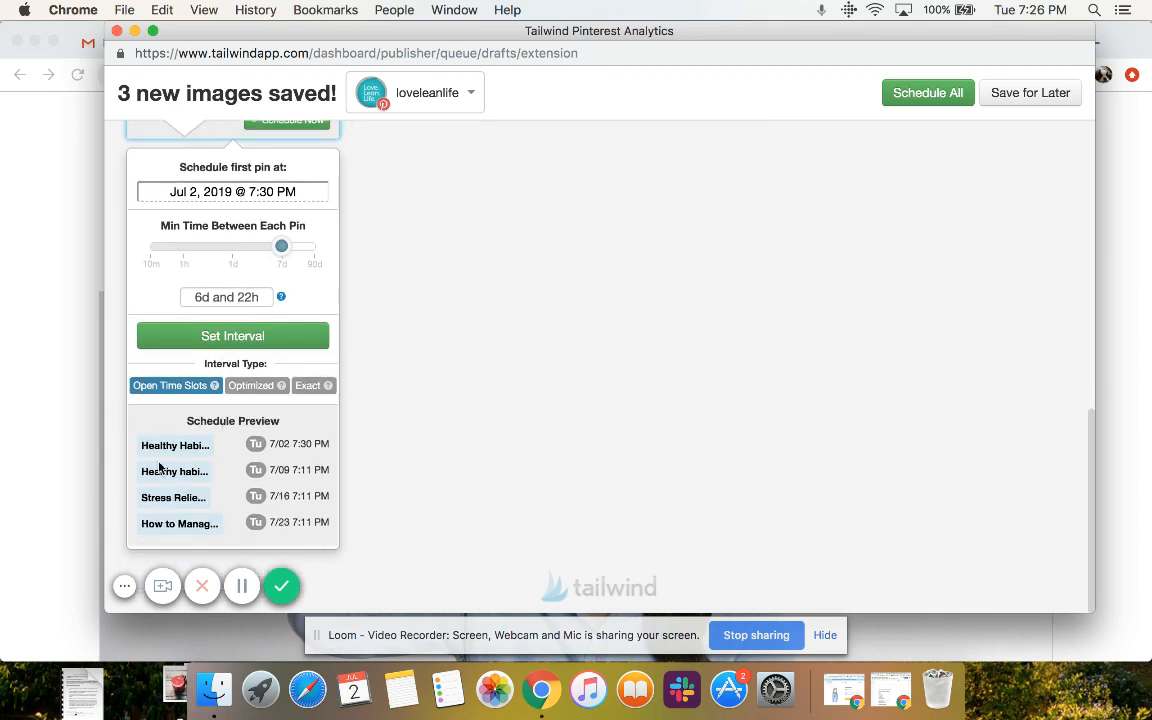
scroll(200, 203, up, 8)
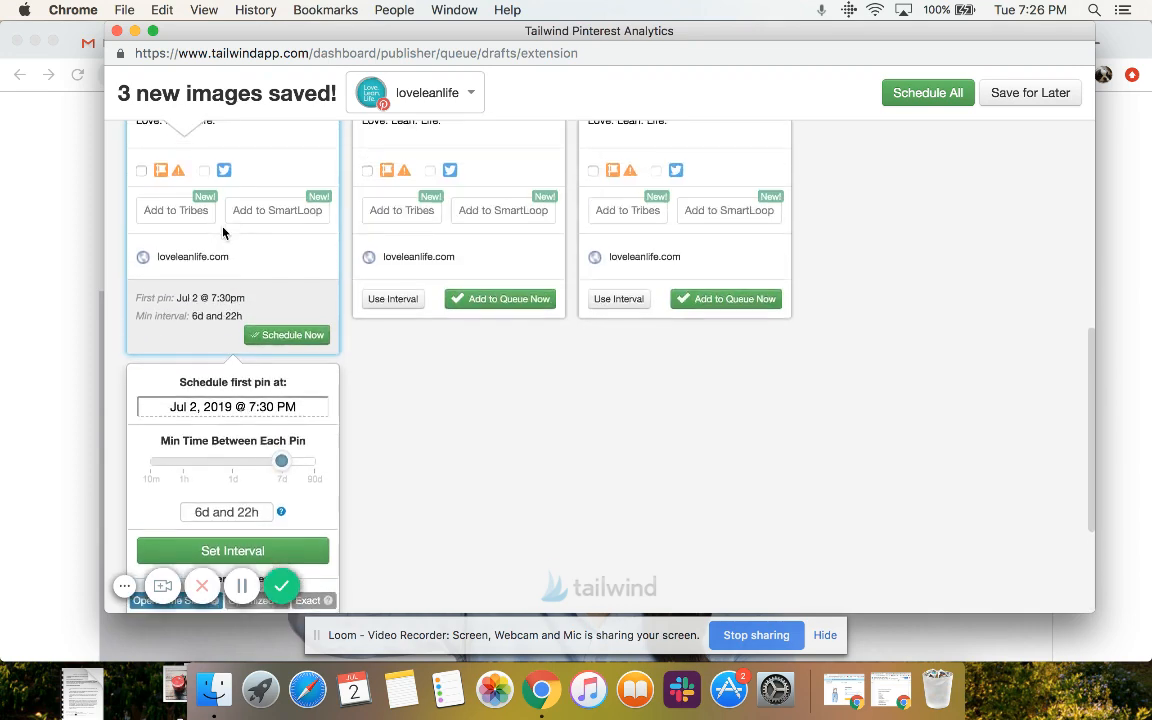
scroll(224, 233, up, 3)
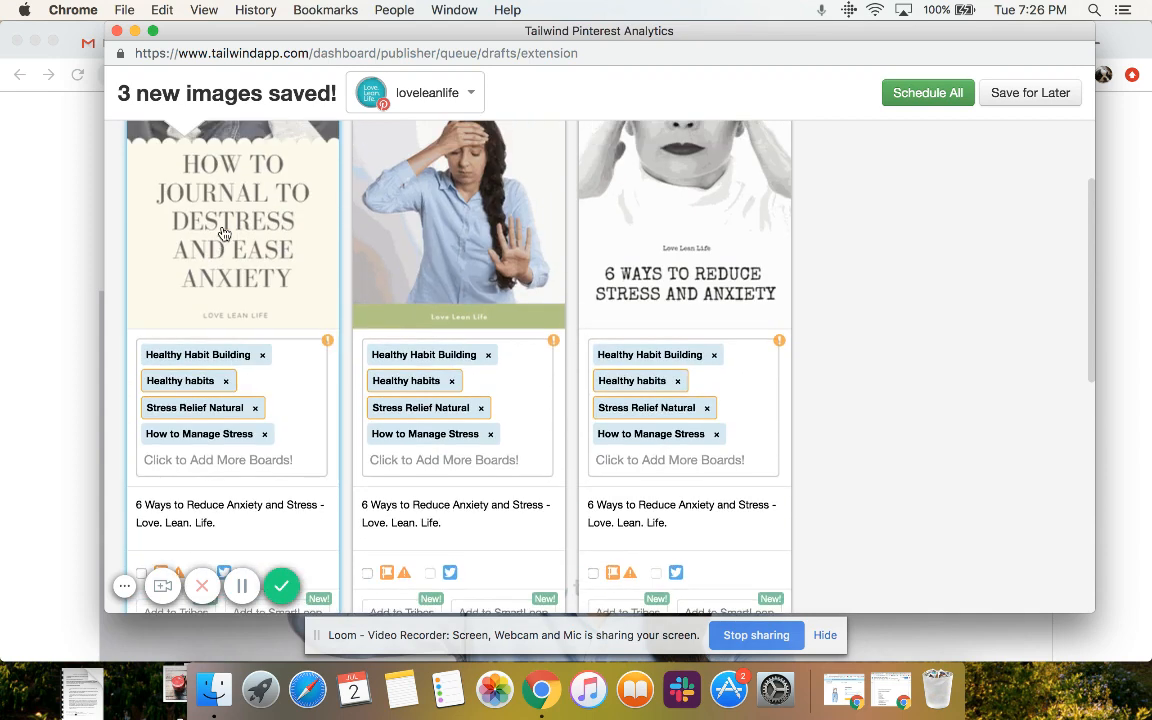
scroll(224, 233, down, 8)
scroll(224, 322, down, 3)
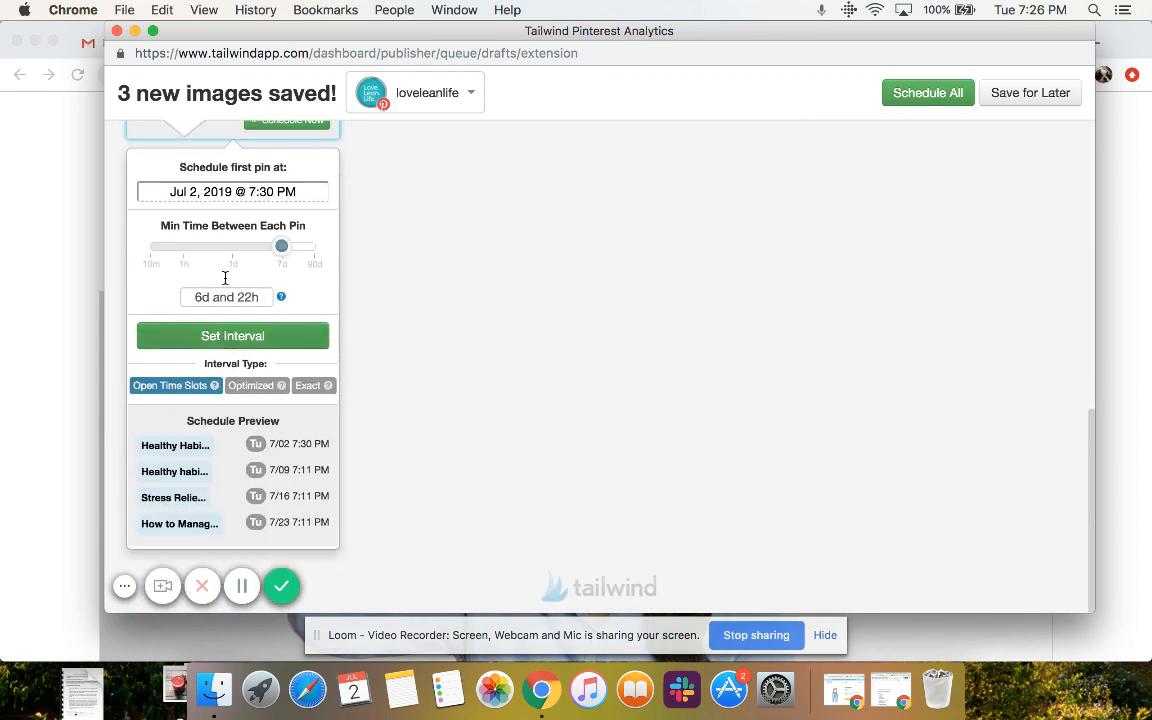
Set the first scheduled date of the How to Journal to Destress and Ease Anxiety pin to July 3, 2019
scroll(225, 268, up, 2)
click(239, 285)
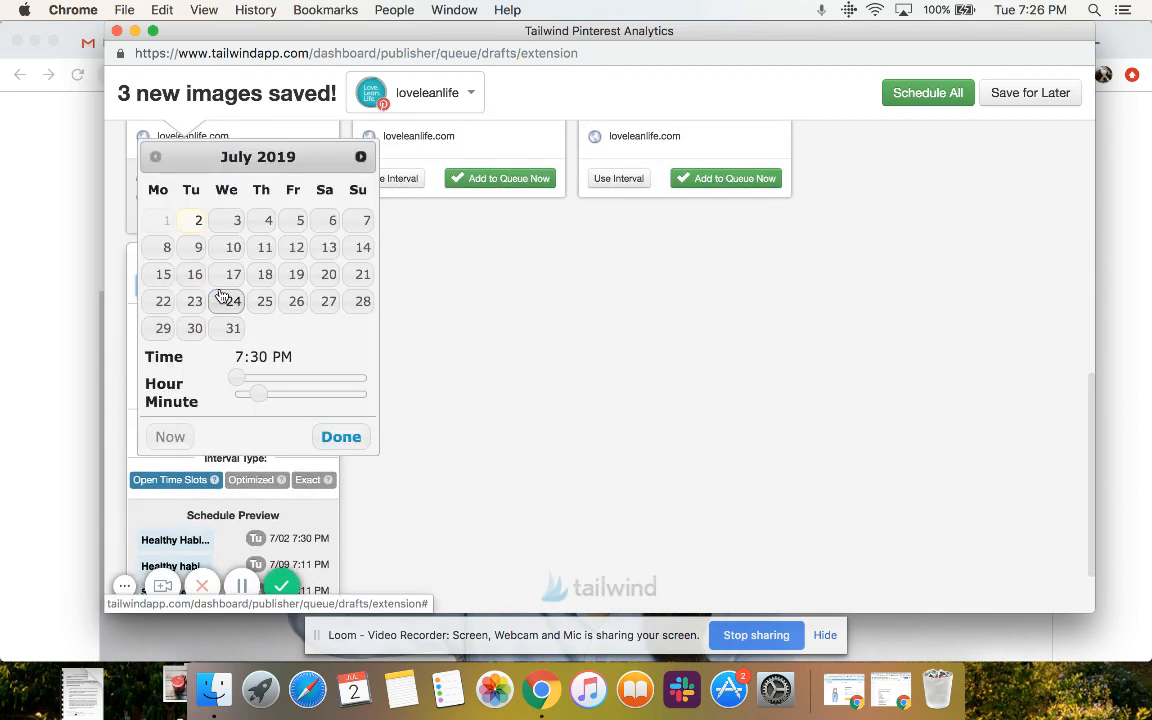
click(233, 222)
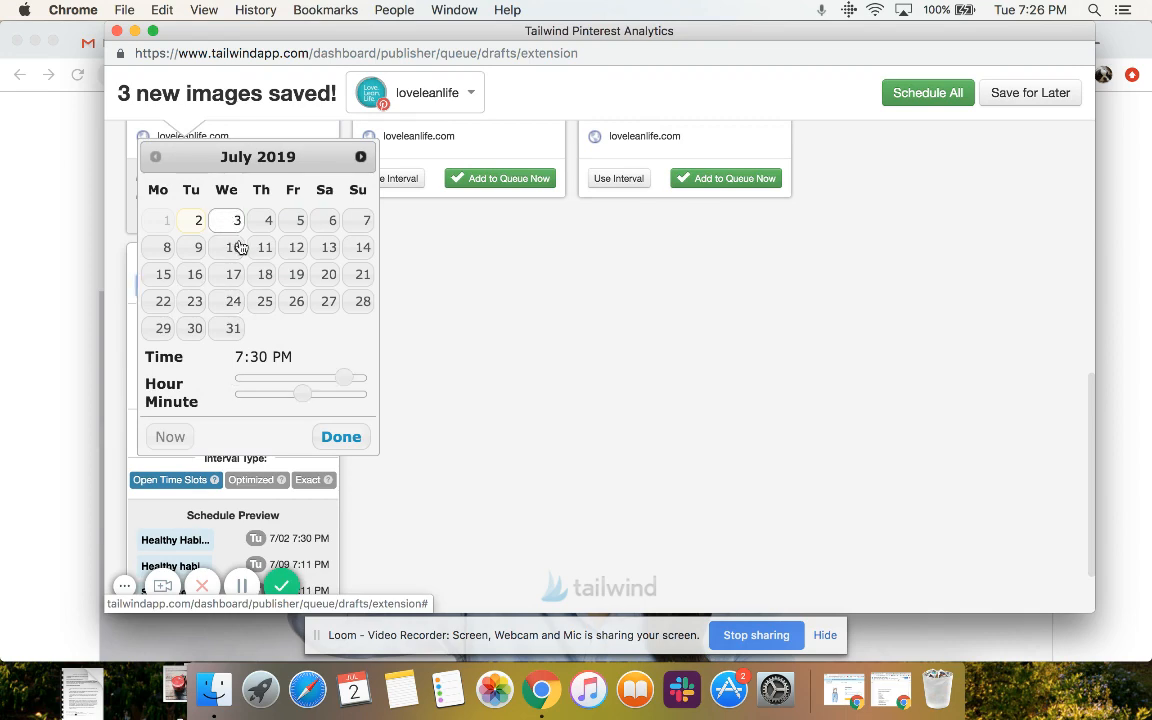
click(345, 444)
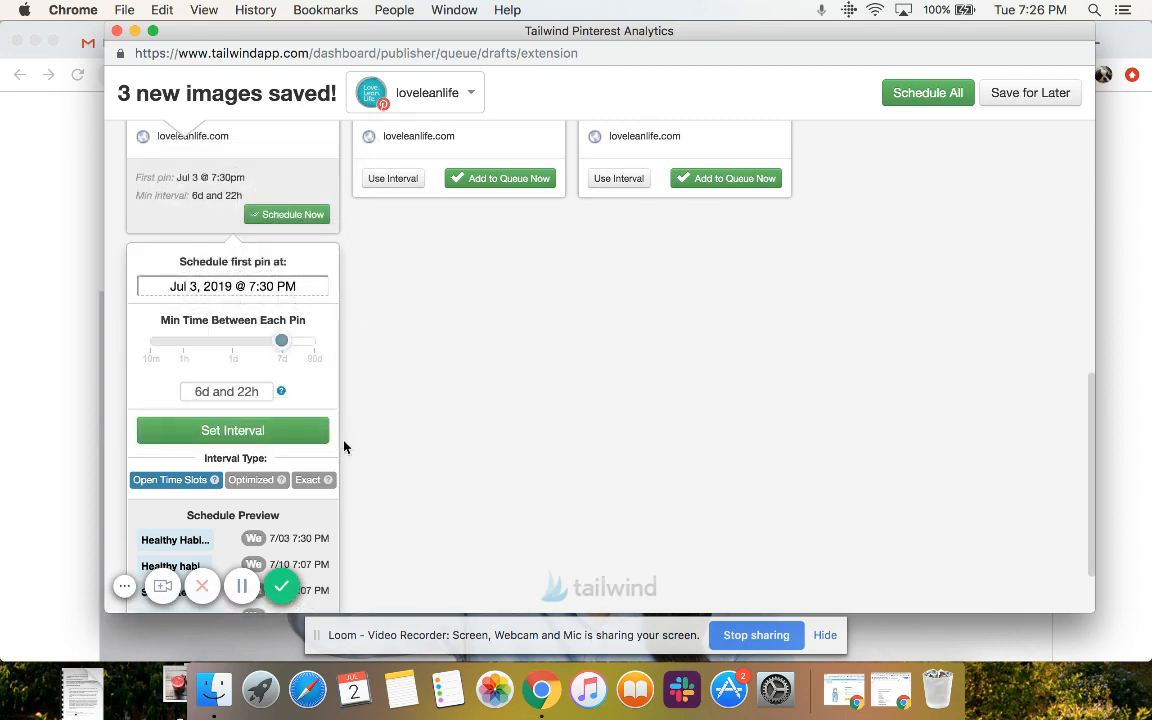
Choose the Optimized interval type for the How to Journal to Destress and Ease Anxiety pin and apply its interval
scroll(262, 439, down, 1)
click(257, 417)
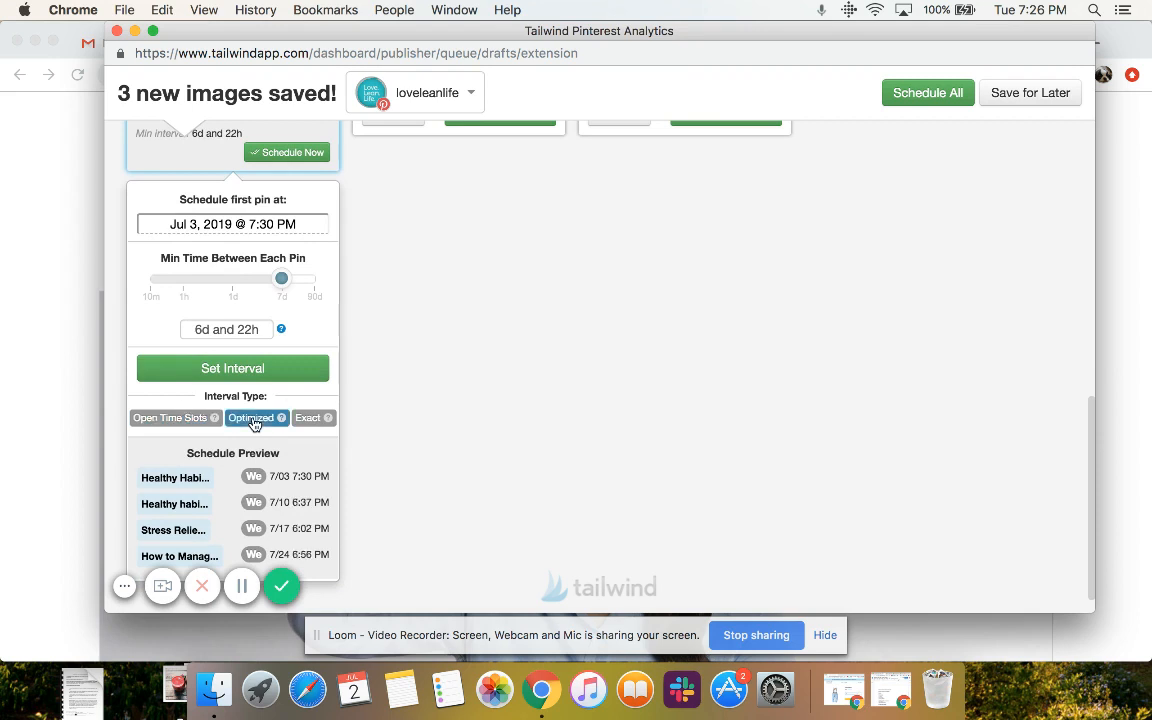
scroll(262, 419, down, 1)
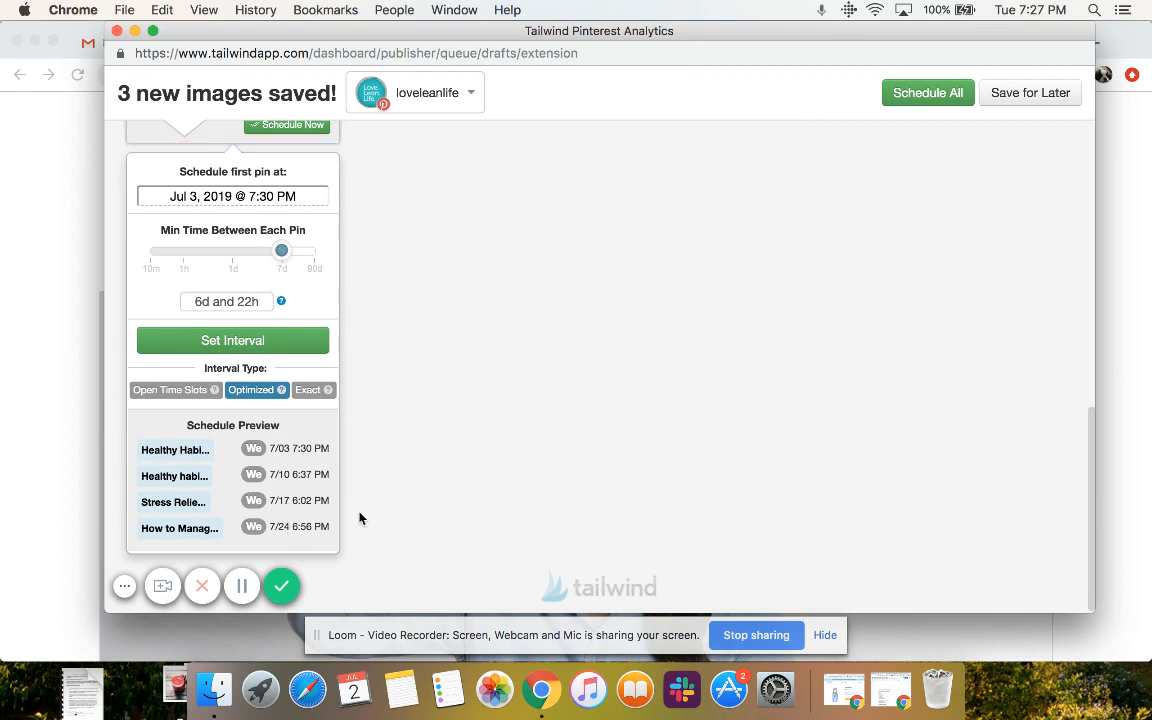
click(266, 345)
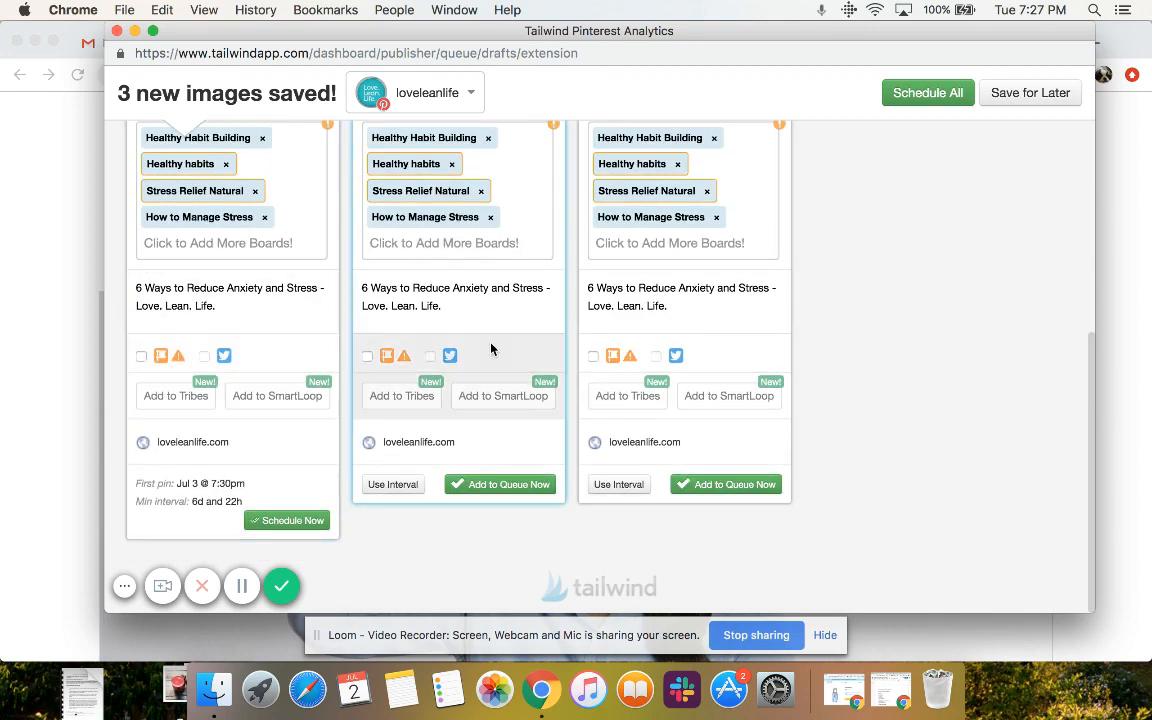
Turn on interval scheduling for the 6 Ways to Reduce Stress pin and review its image, boards, interval settings and schedule preview
click(393, 485)
click(442, 399)
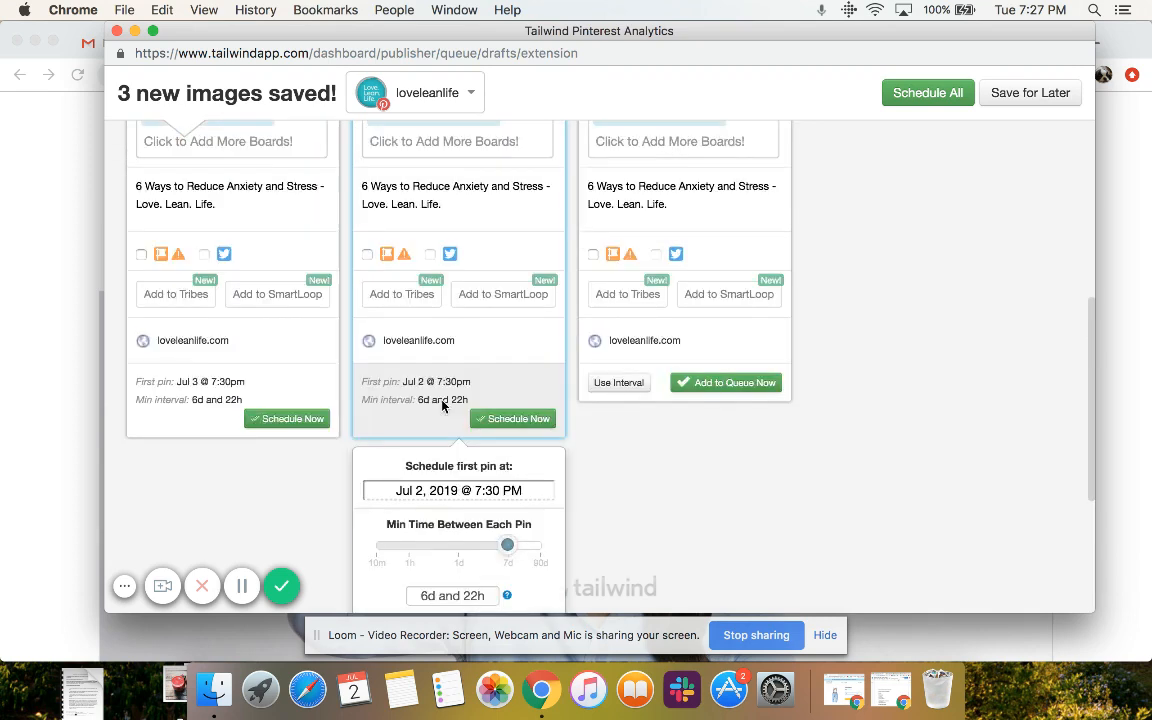
scroll(442, 404, up, 10)
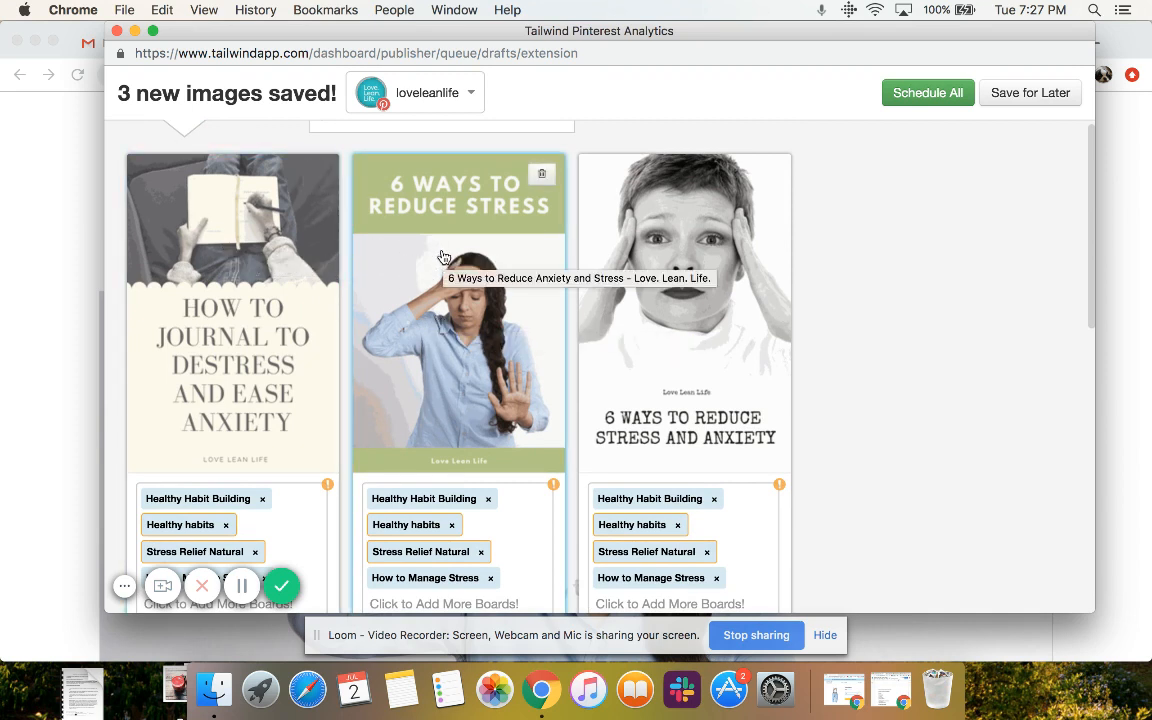
scroll(473, 378, down, 3)
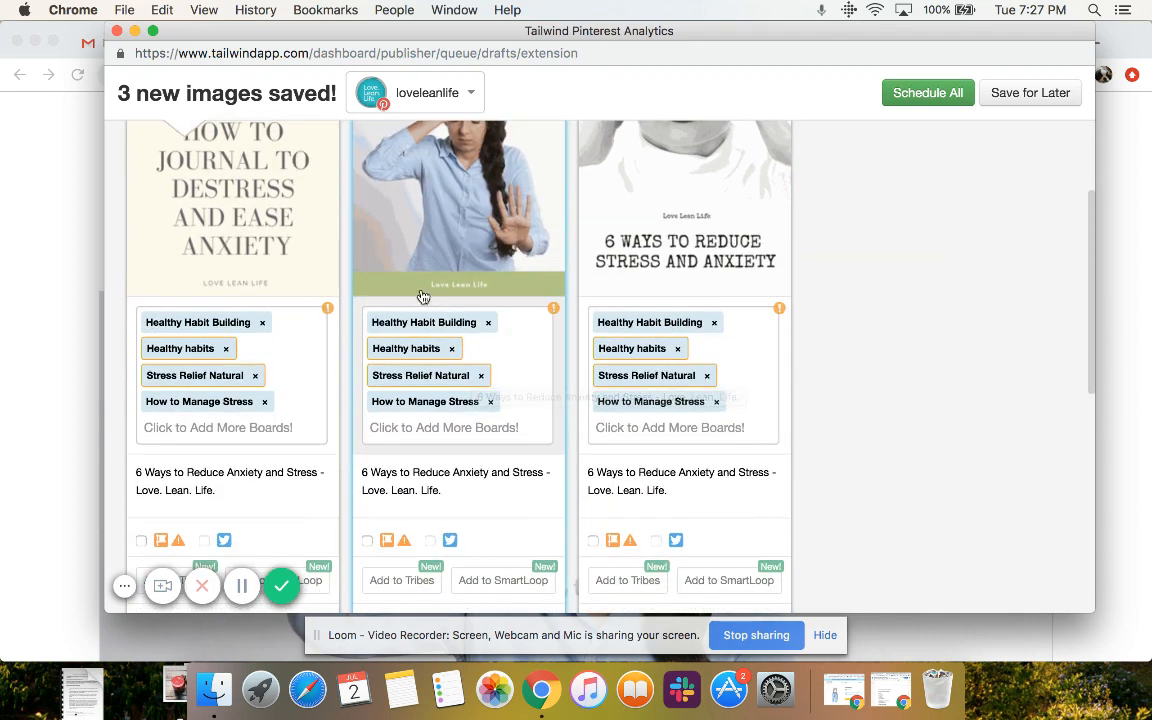
scroll(461, 410, down, 4)
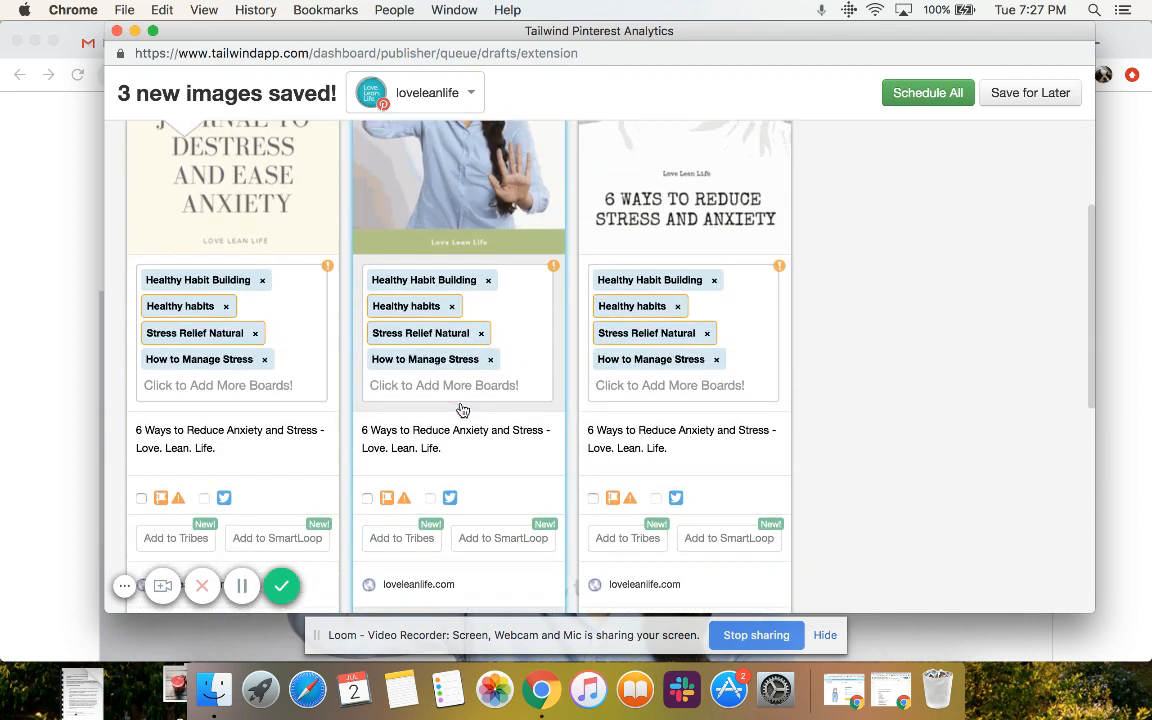
scroll(461, 403, up, 5)
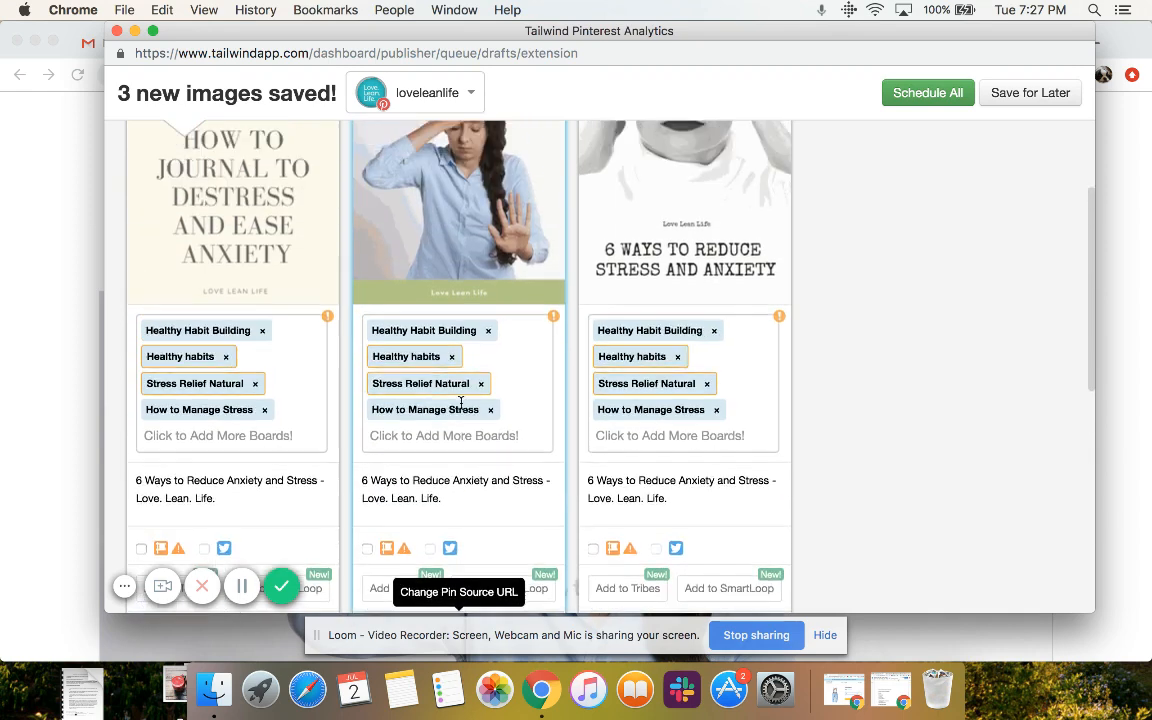
scroll(461, 403, down, 2)
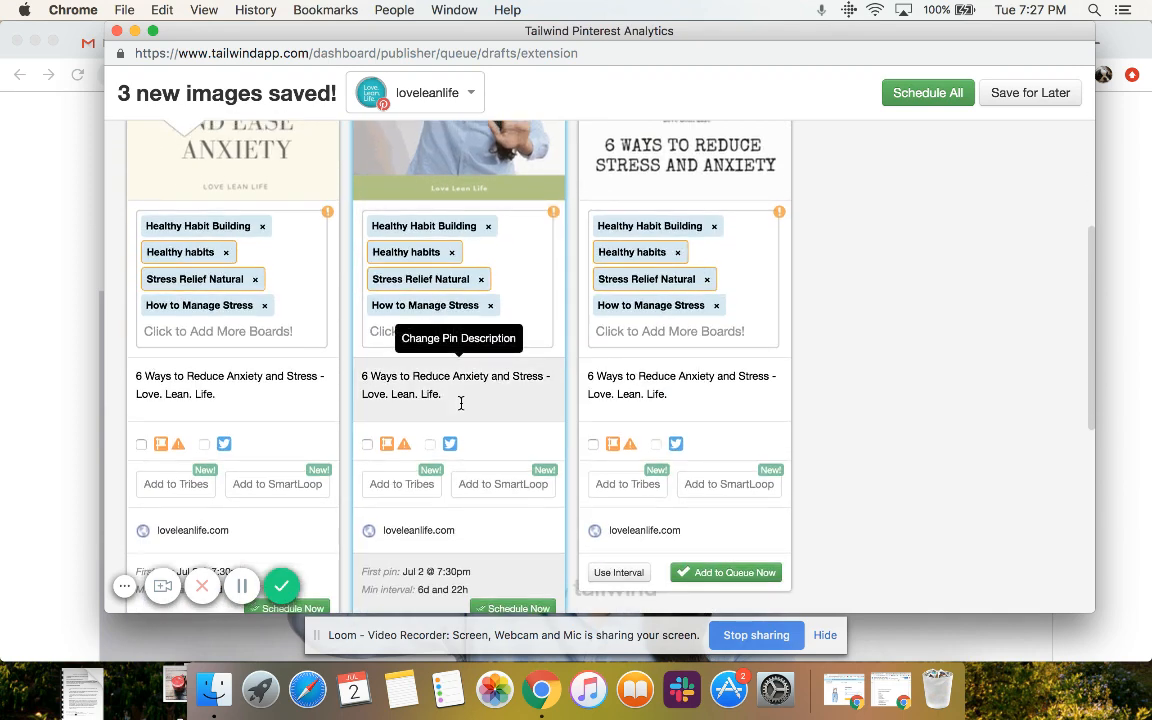
scroll(461, 403, down, 5)
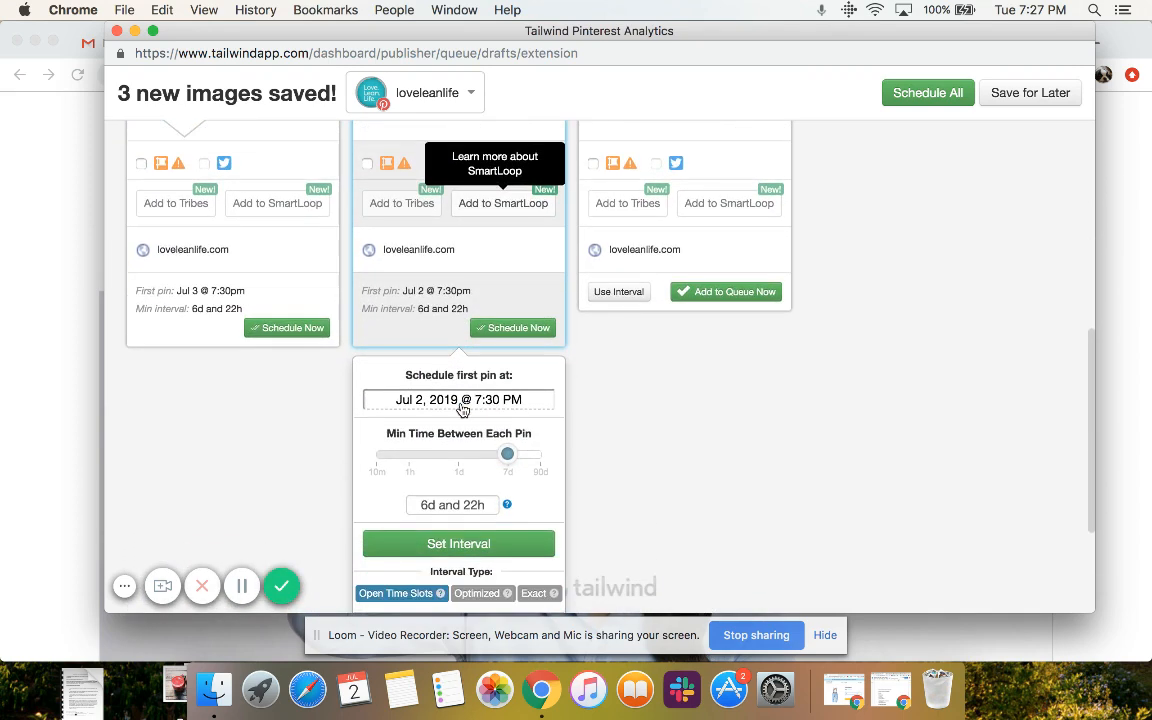
scroll(461, 410, down, 4)
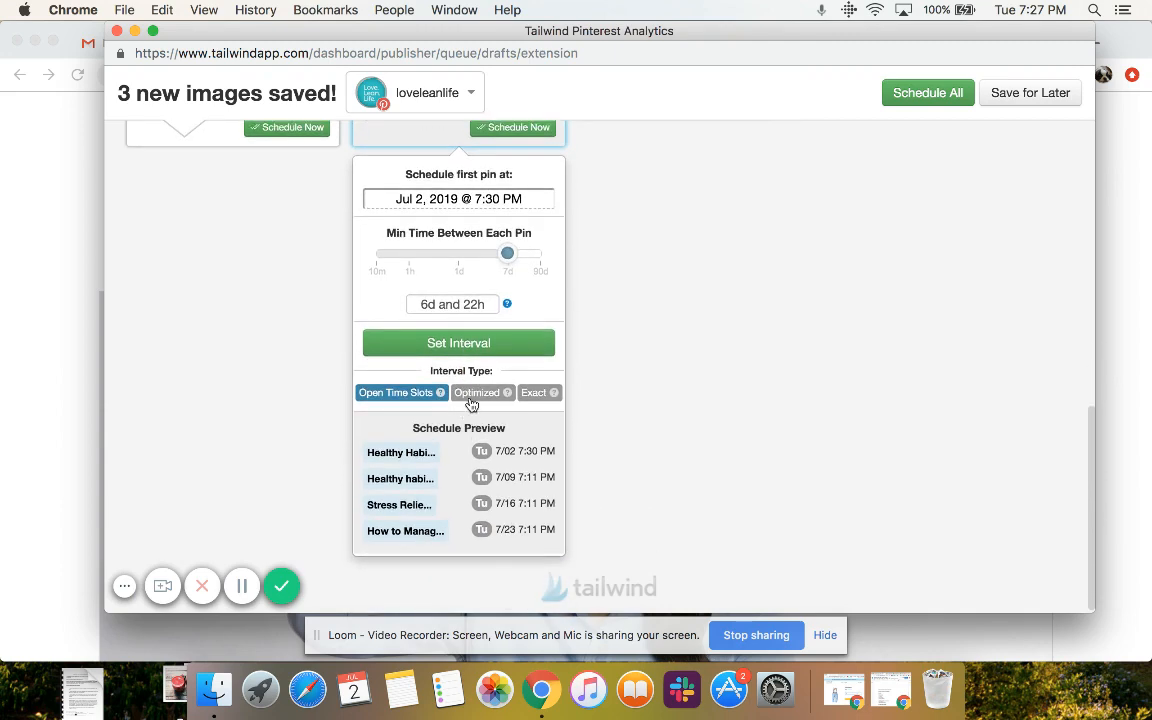
scroll(306, 208, up, 5)
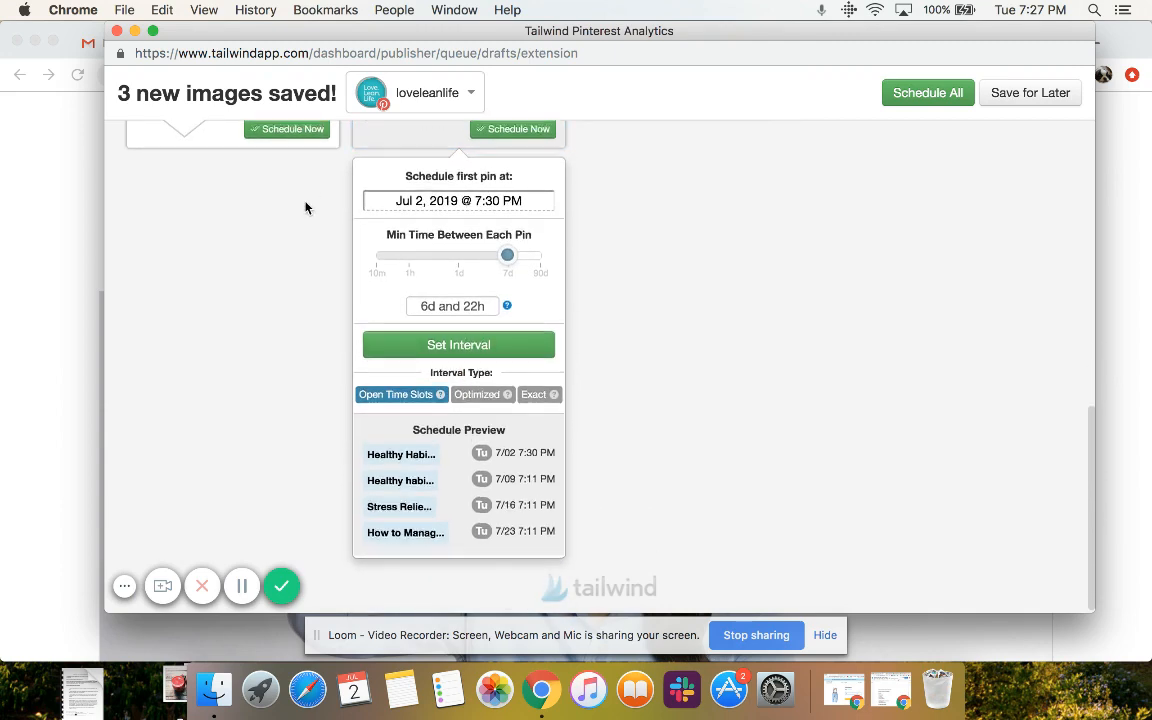
mouse_move(231, 340)
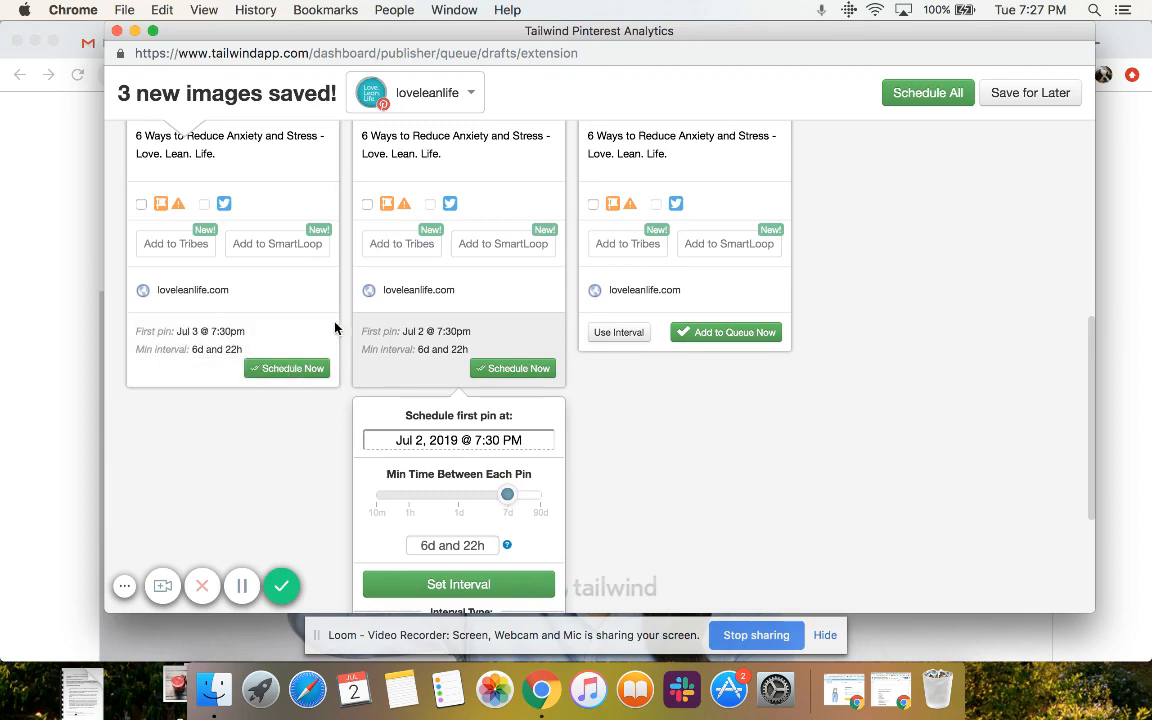
Set the first scheduled date of the 6 Ways to Reduce Stress pin to August 1, 2019
scroll(433, 347, down, 3)
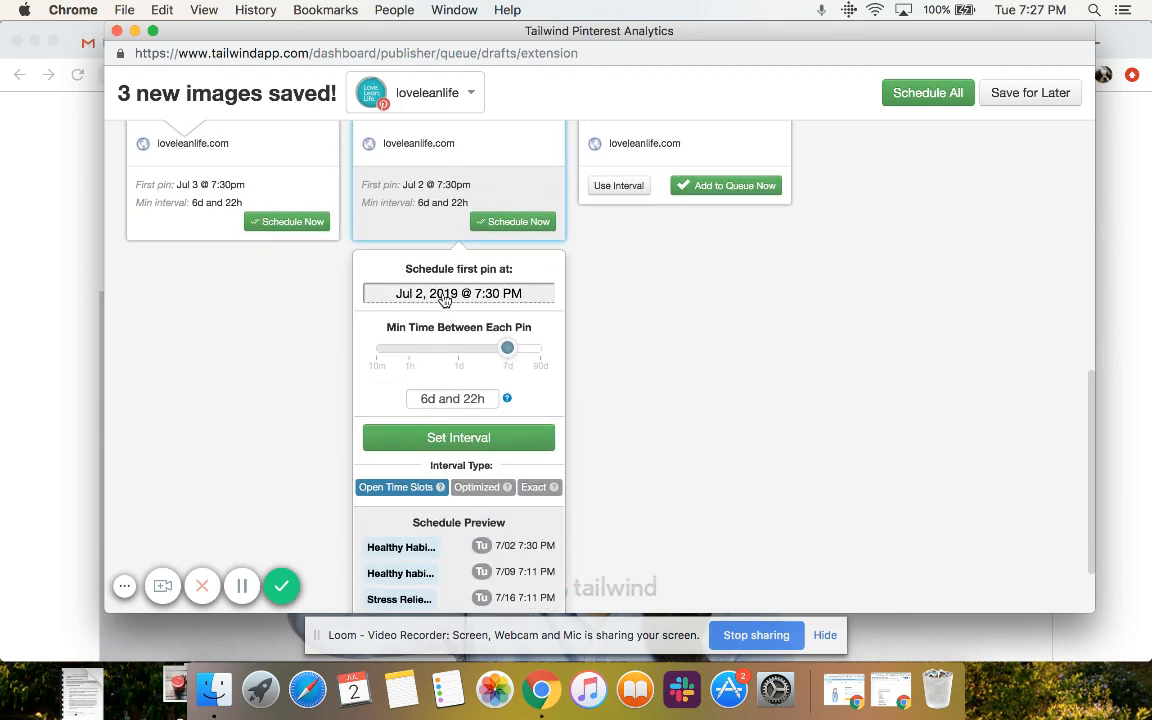
click(388, 292)
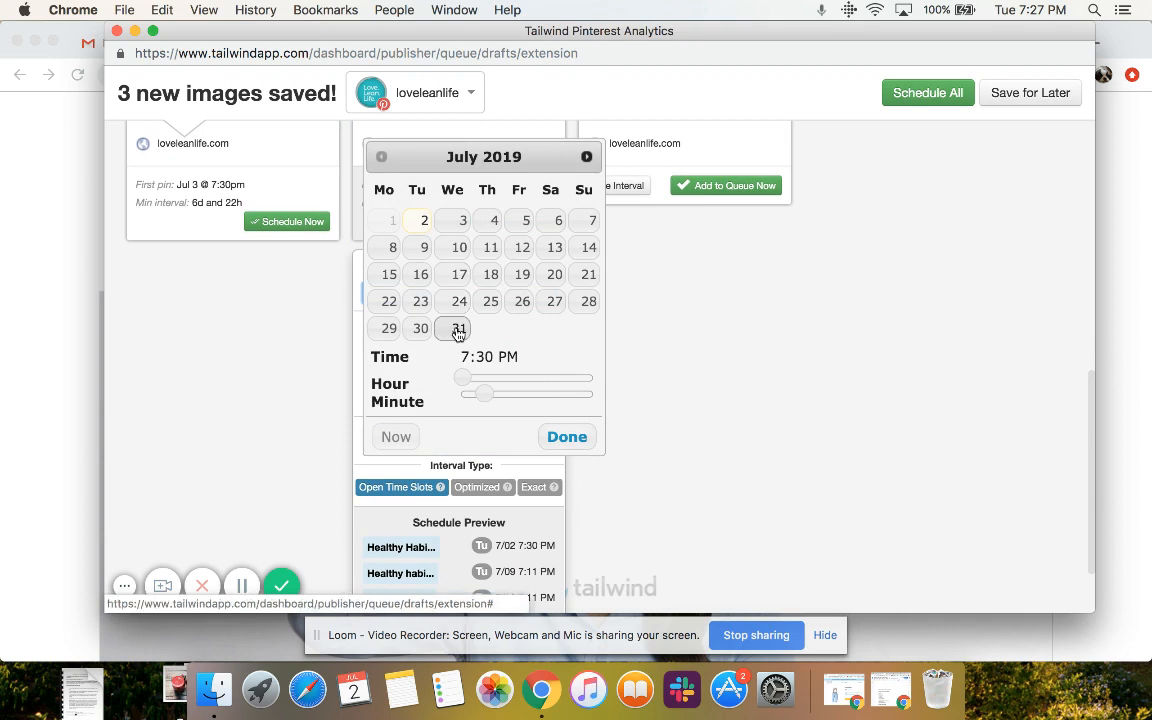
click(586, 157)
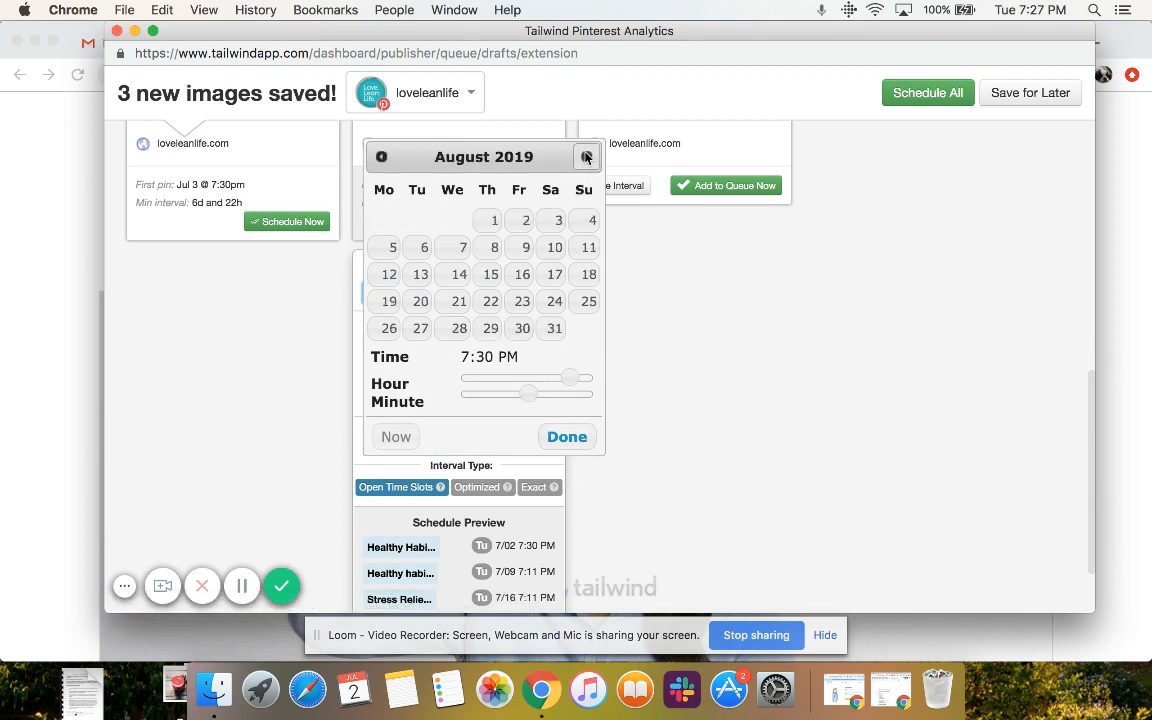
click(482, 229)
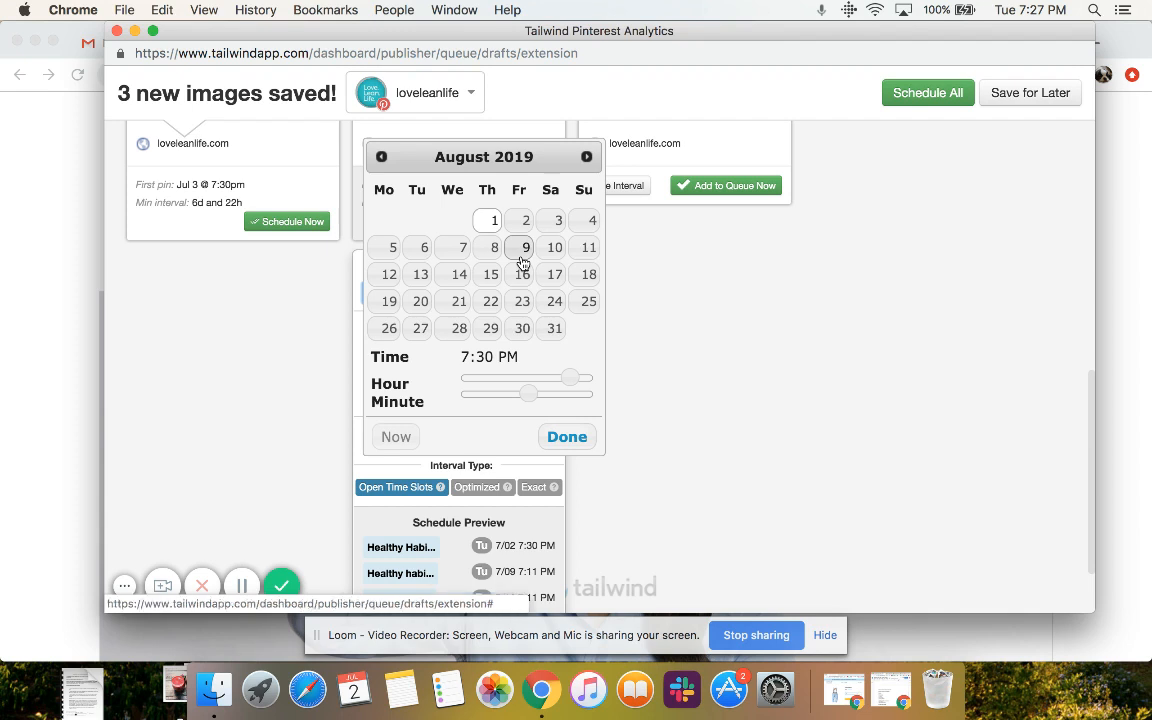
click(567, 437)
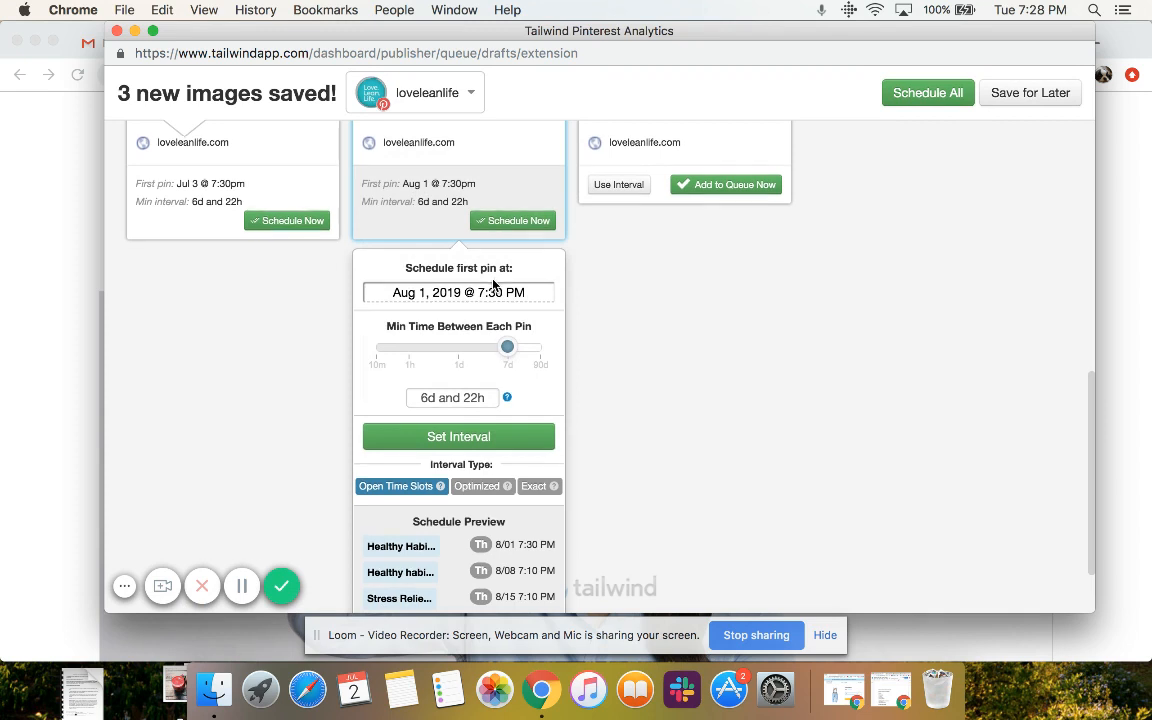
Choose the Optimized interval type for the 6 Ways to Reduce Stress pin and apply its interval
scroll(493, 295, down, 3)
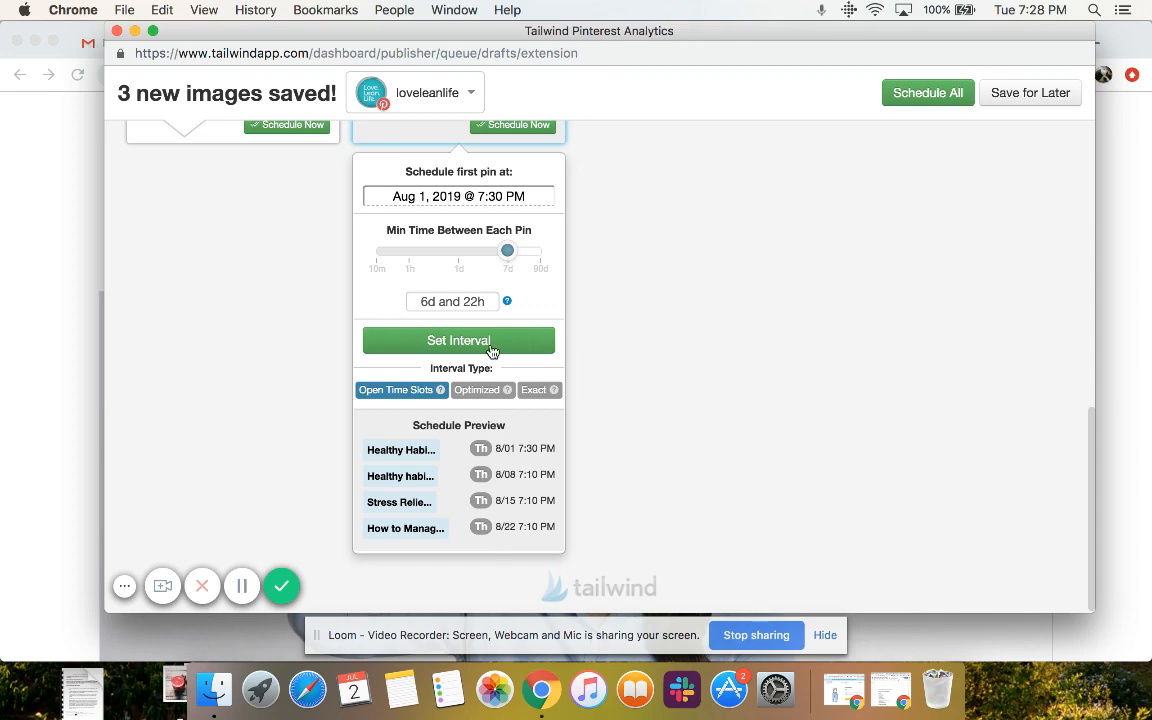
click(480, 393)
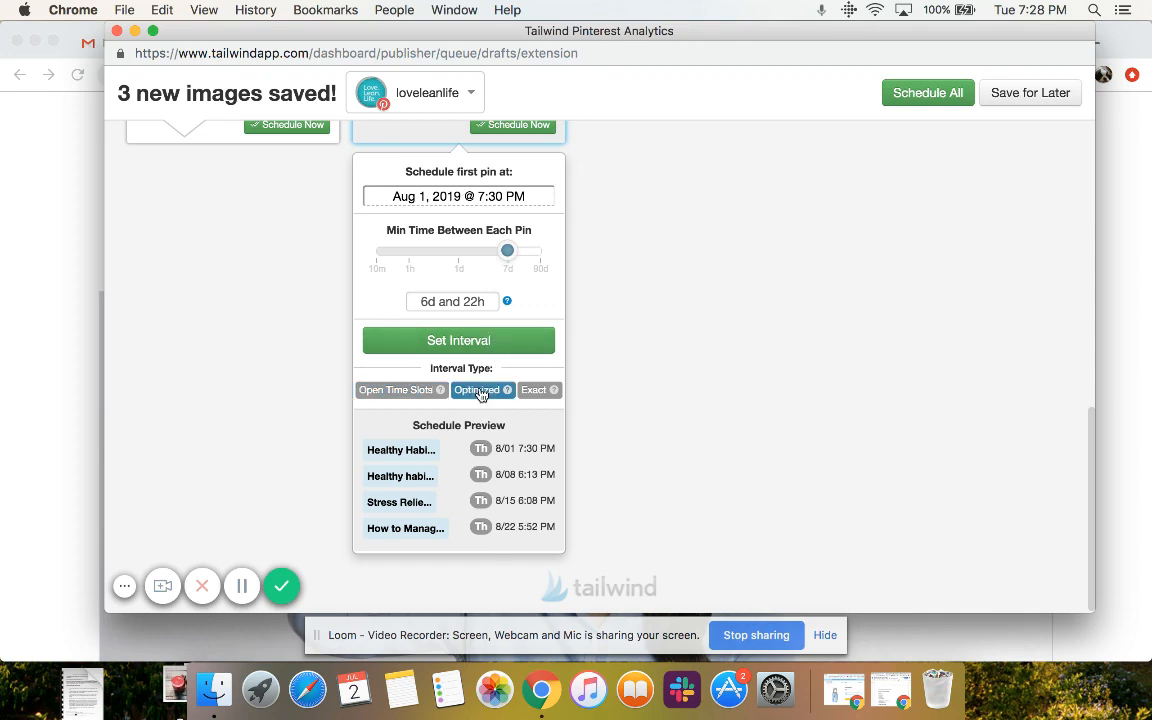
click(522, 340)
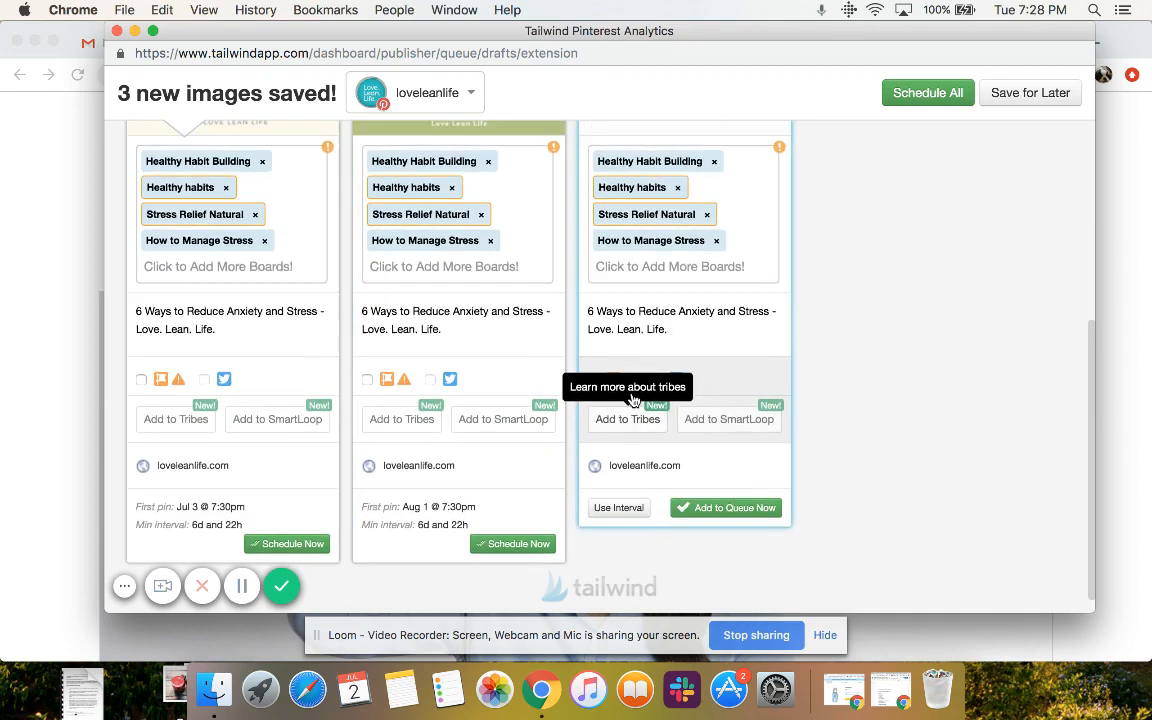
Turn on interval scheduling for the 6 Ways to Reduce Stress and Anxiety pin and set its first date to August 30, 2019
scroll(632, 400, up, 3)
scroll(633, 400, down, 3)
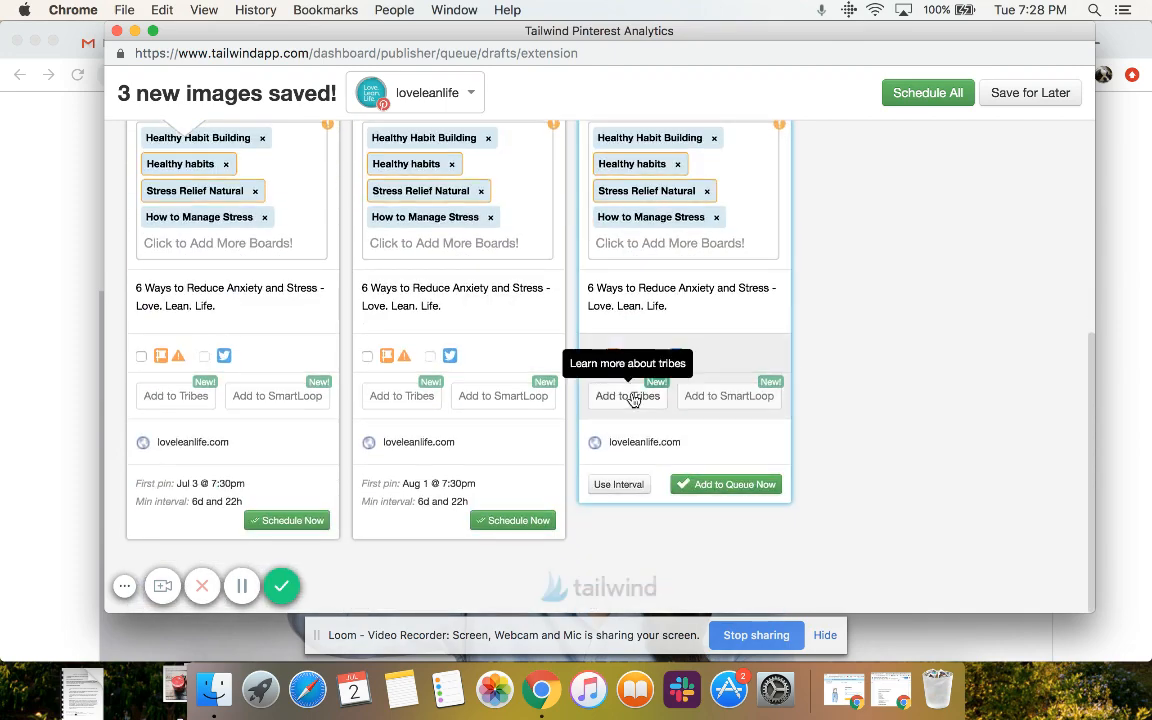
scroll(632, 398, up, 3)
scroll(632, 395, down, 3)
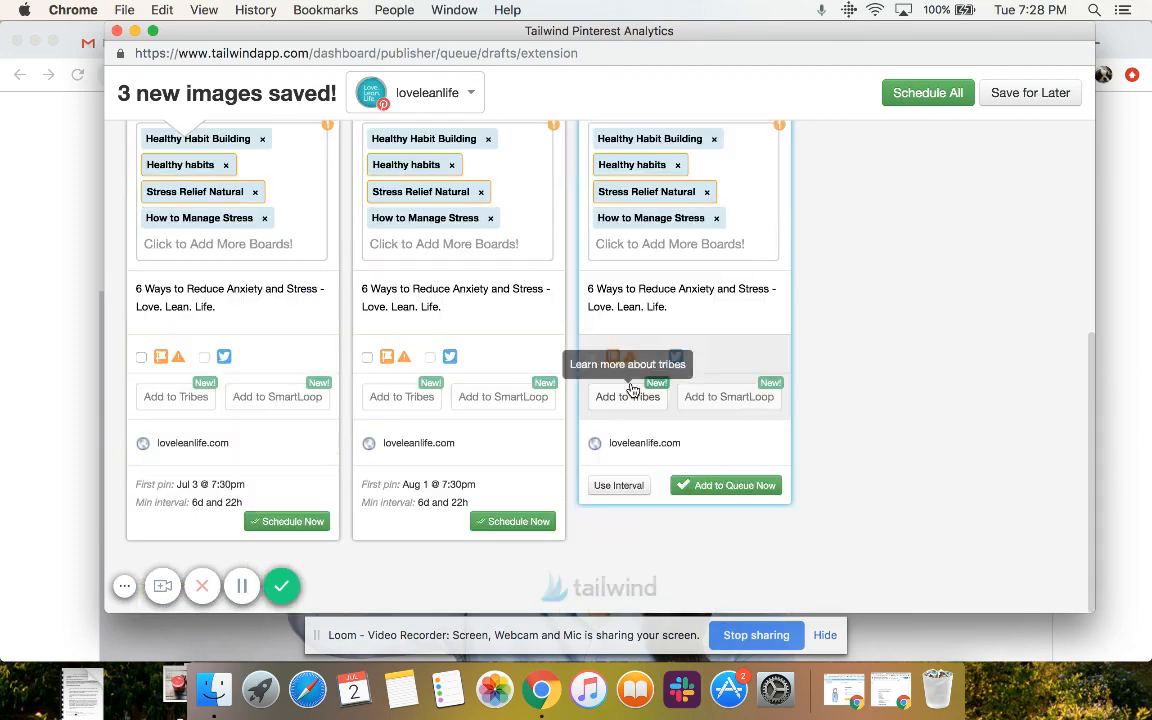
click(619, 486)
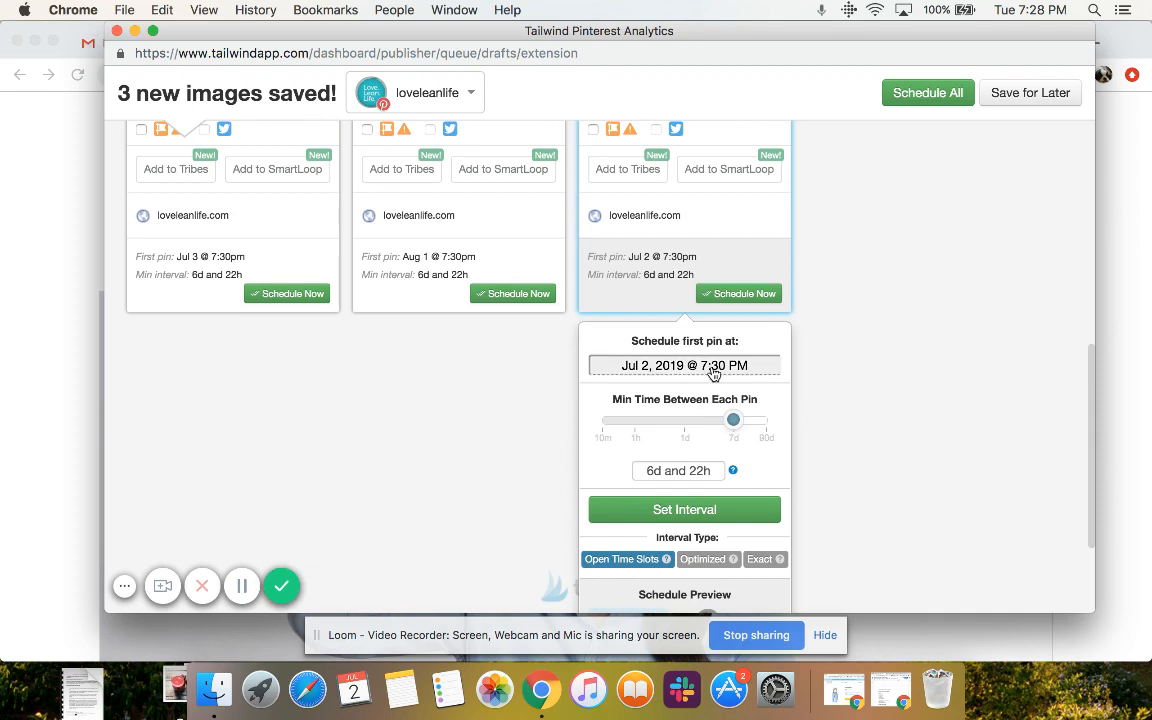
click(712, 370)
click(812, 157)
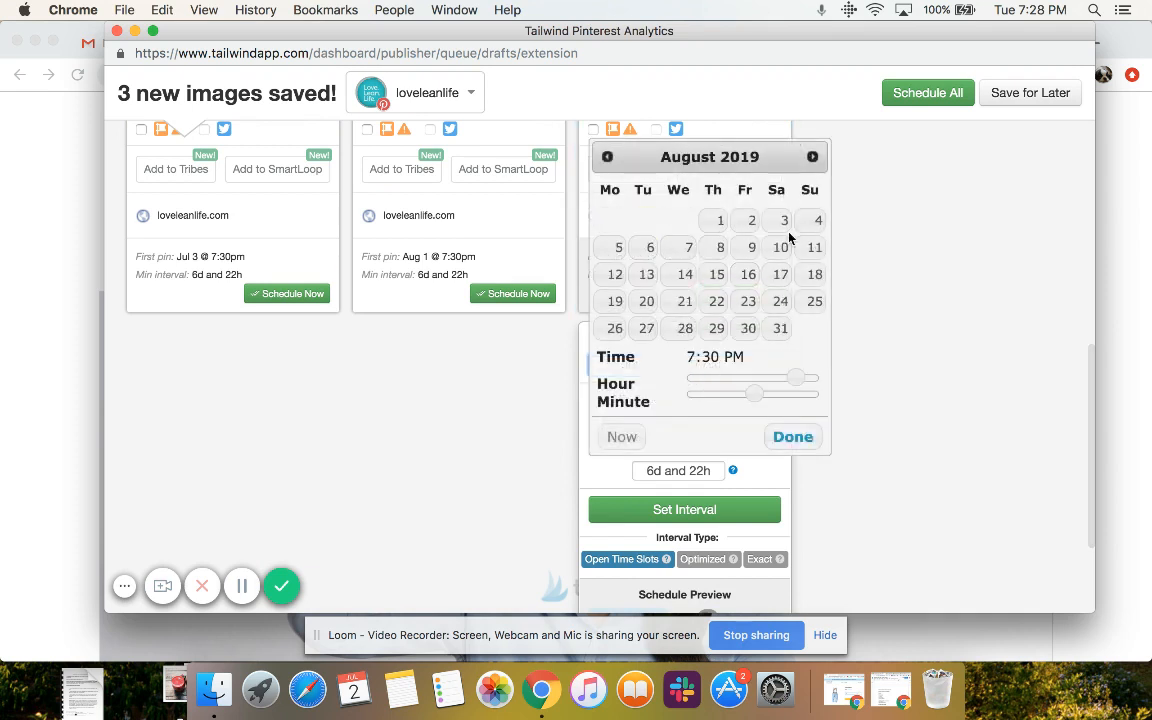
click(747, 328)
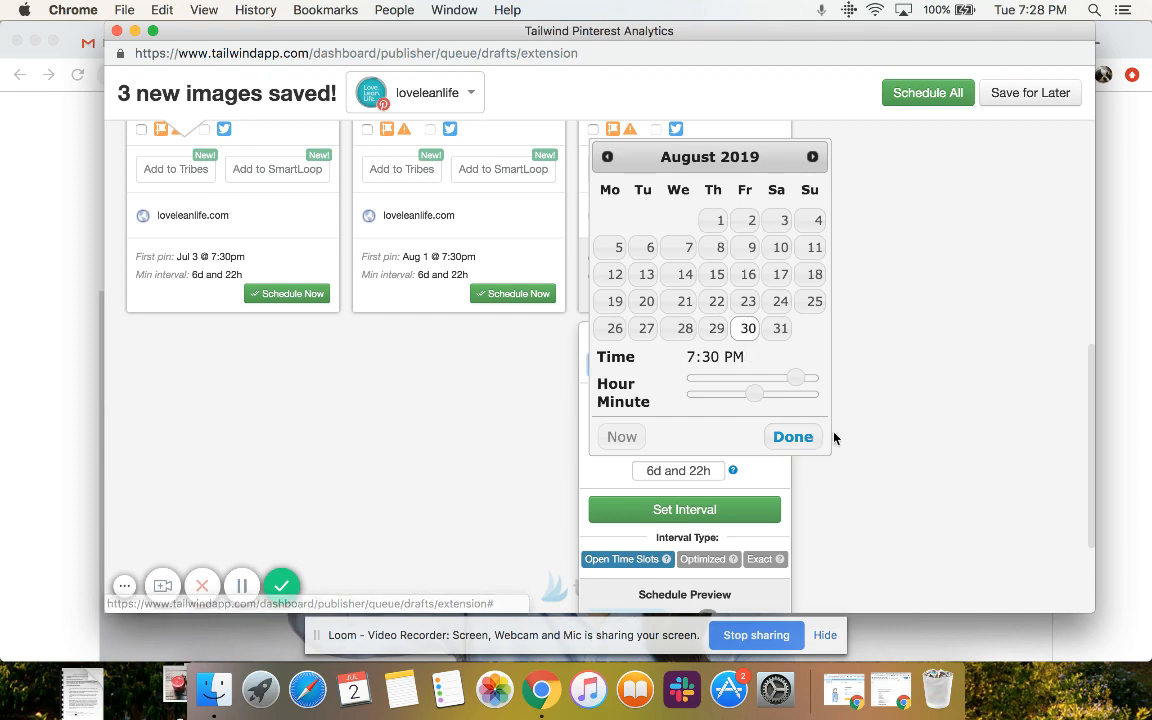
click(792, 437)
Compare Optimized and Open Time Slots for the 6 Ways to Reduce Stress and Anxiety pin, and apply its interval as Optimized
scroll(805, 445, down, 4)
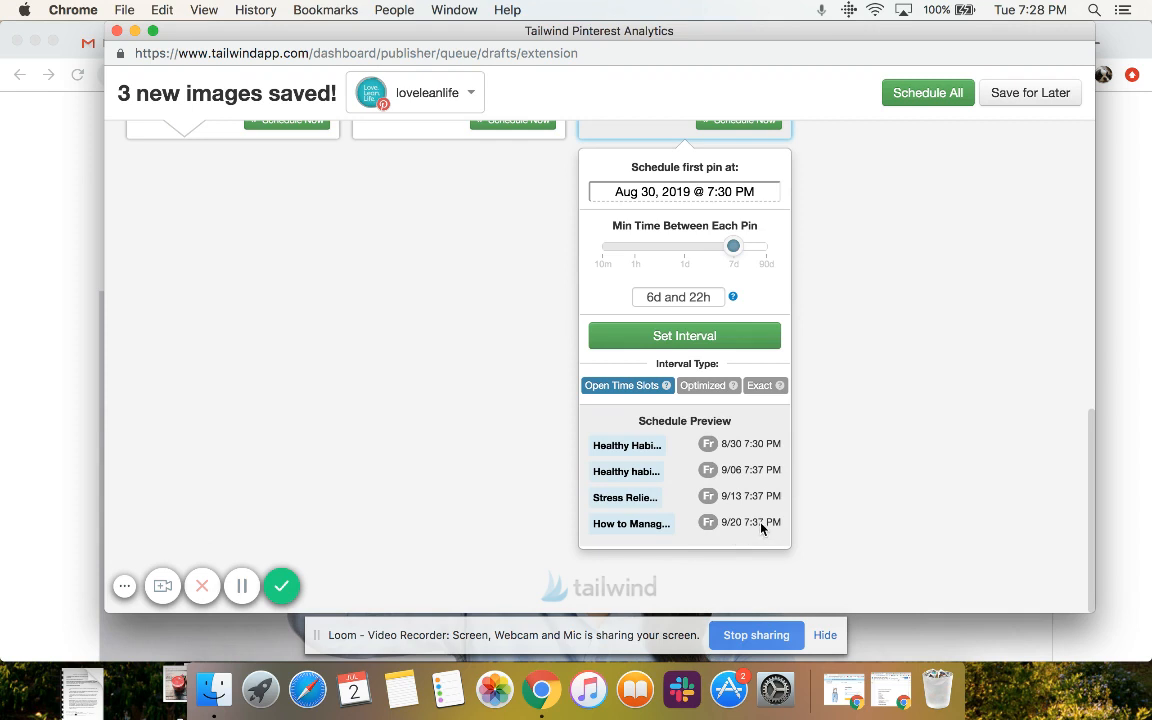
click(704, 388)
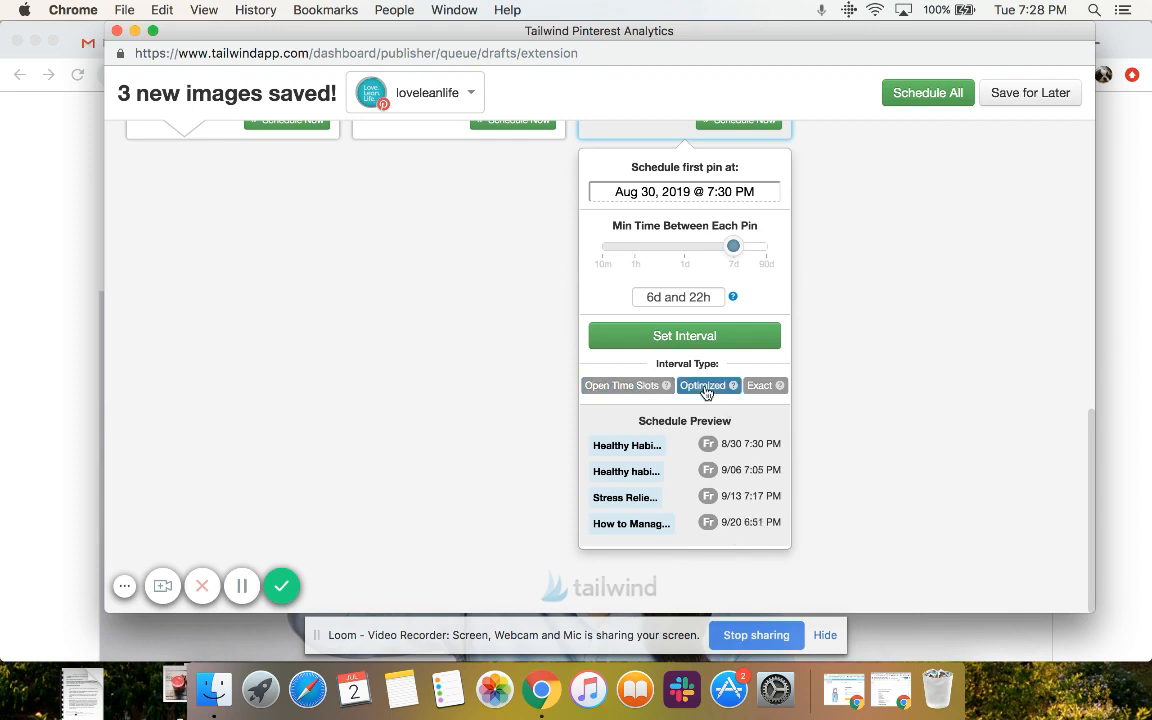
scroll(660, 410, up, 1)
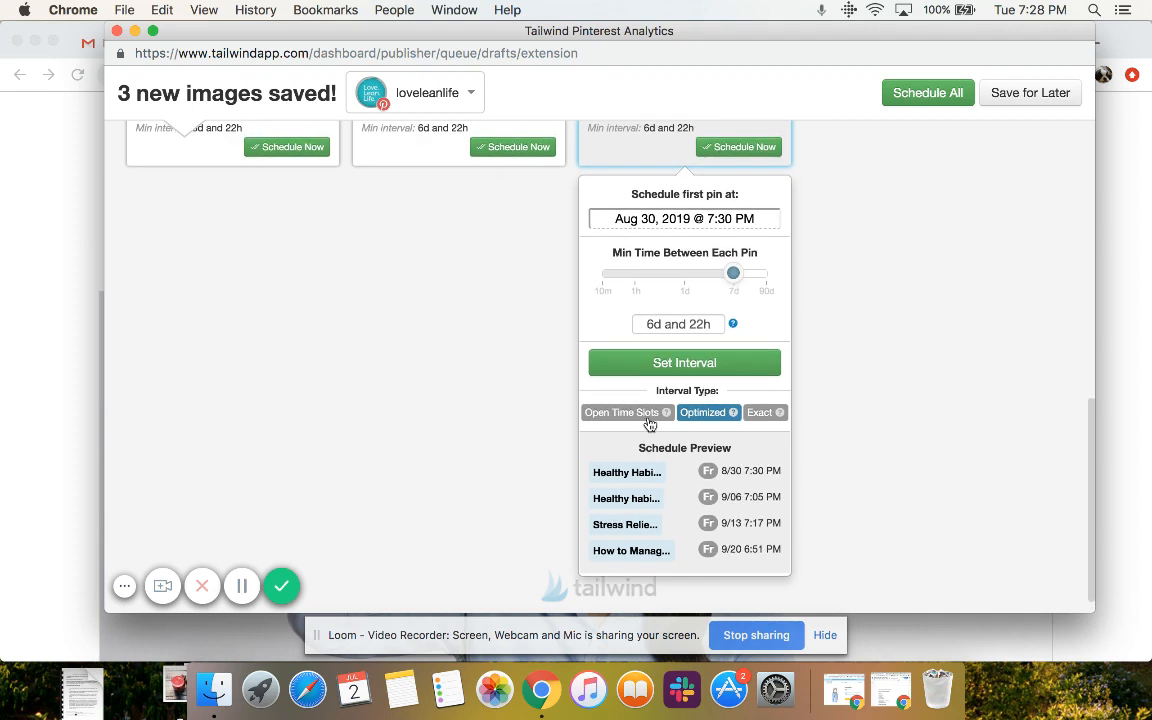
click(637, 418)
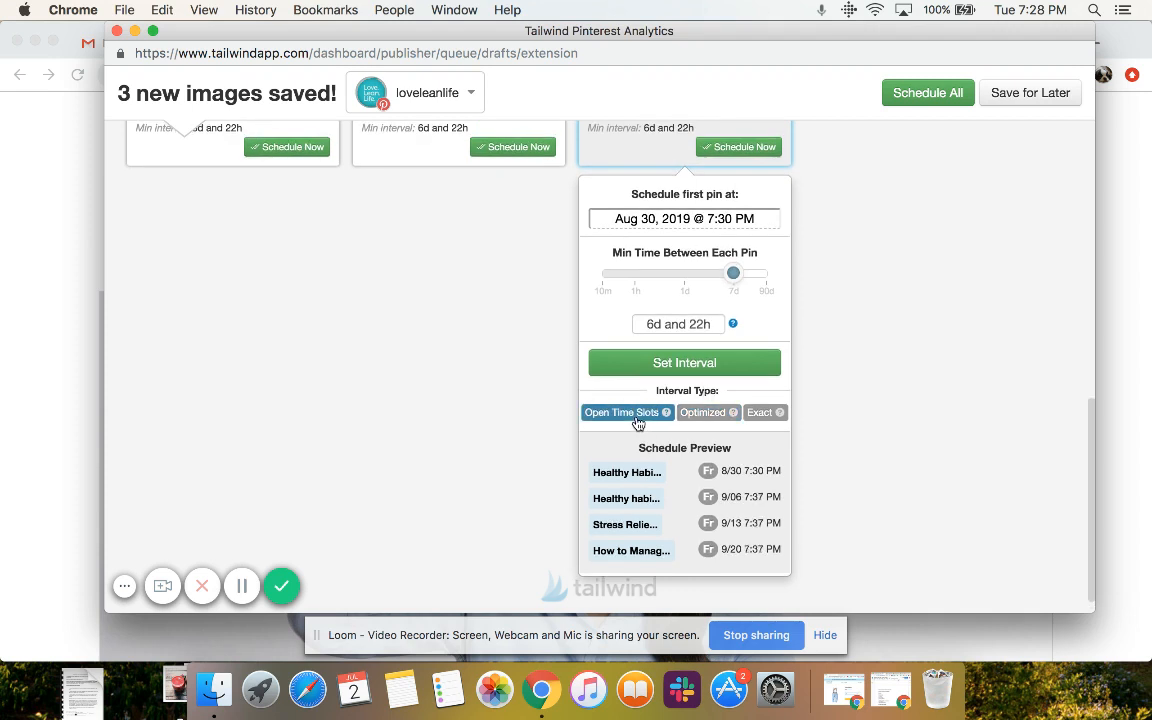
click(710, 414)
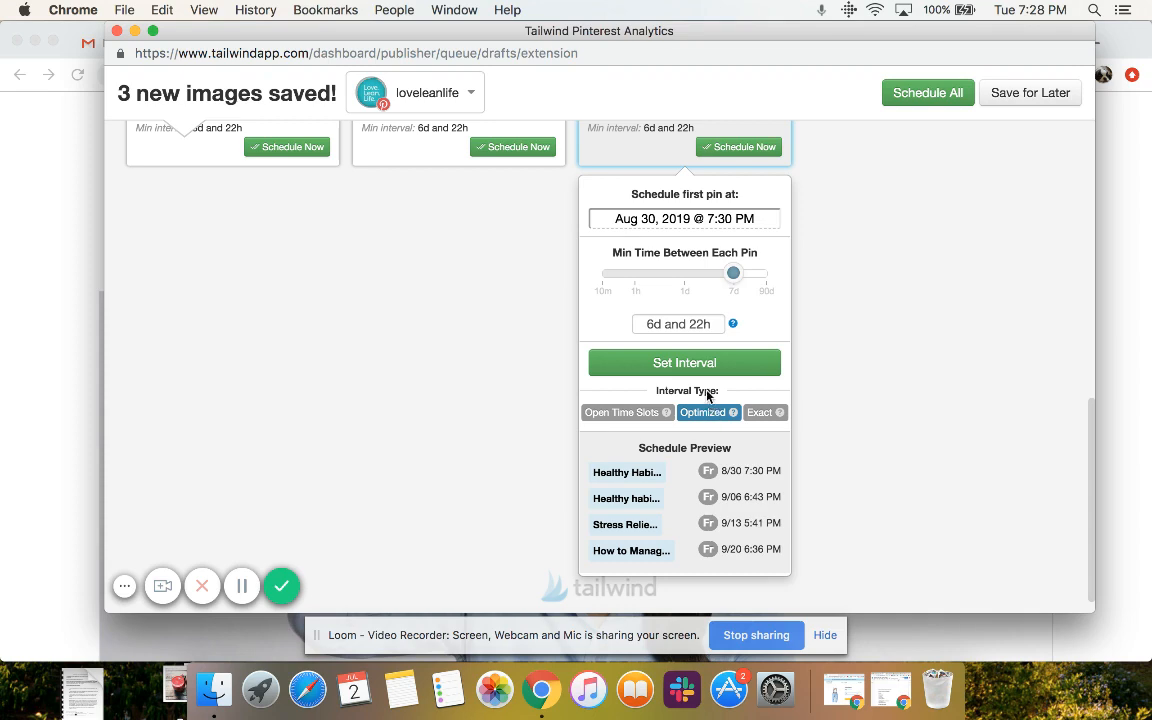
click(707, 362)
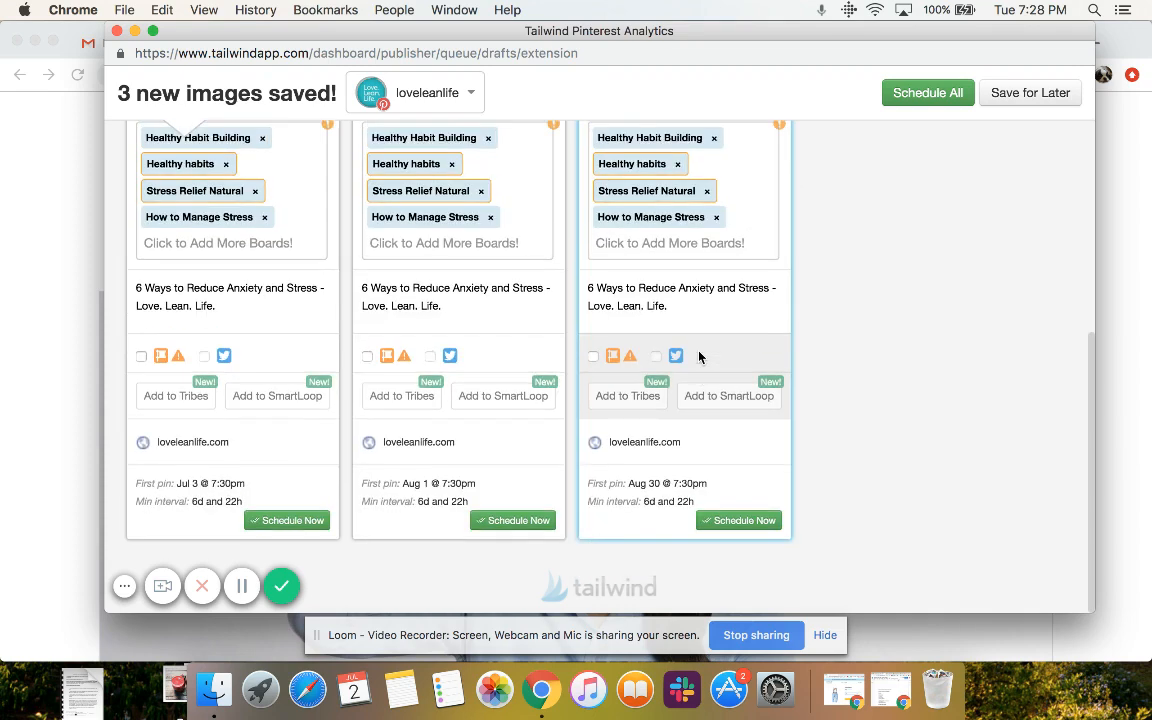
Schedule all three stress-relief pins at once and close the extension window
scroll(697, 358, up, 5)
click(921, 95)
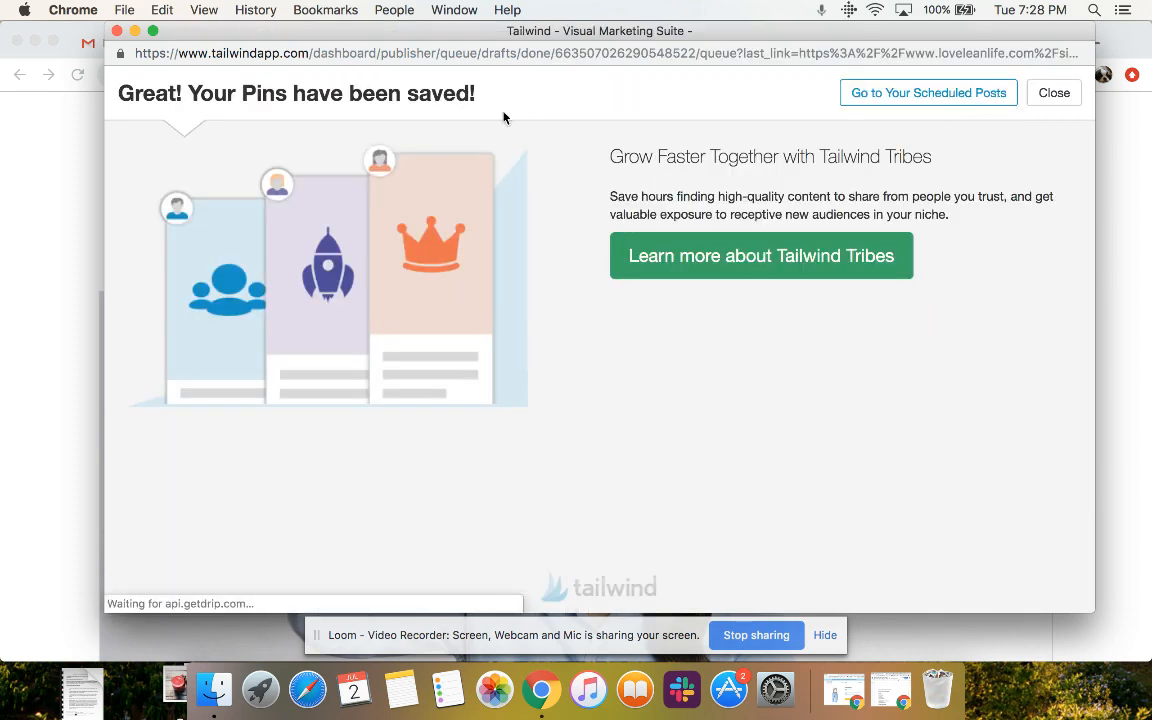
click(116, 31)
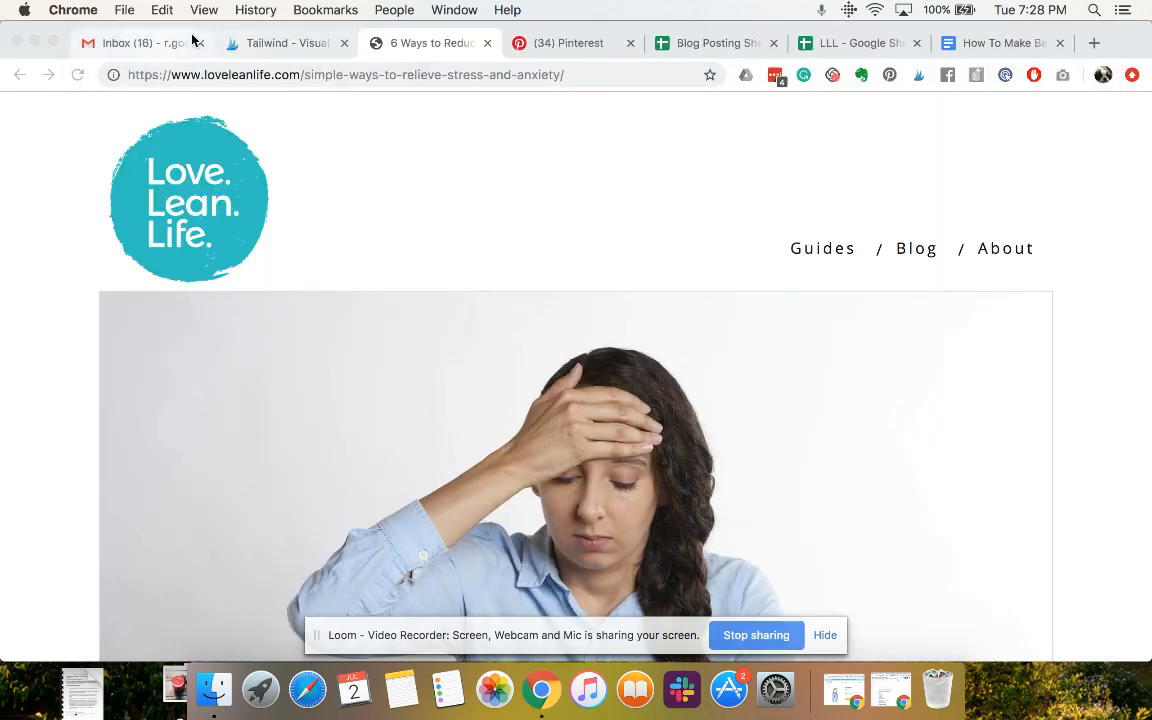
Go to the Tailwind Publisher's pin schedule, look through the July slots and reload the page to update the queue
click(294, 45)
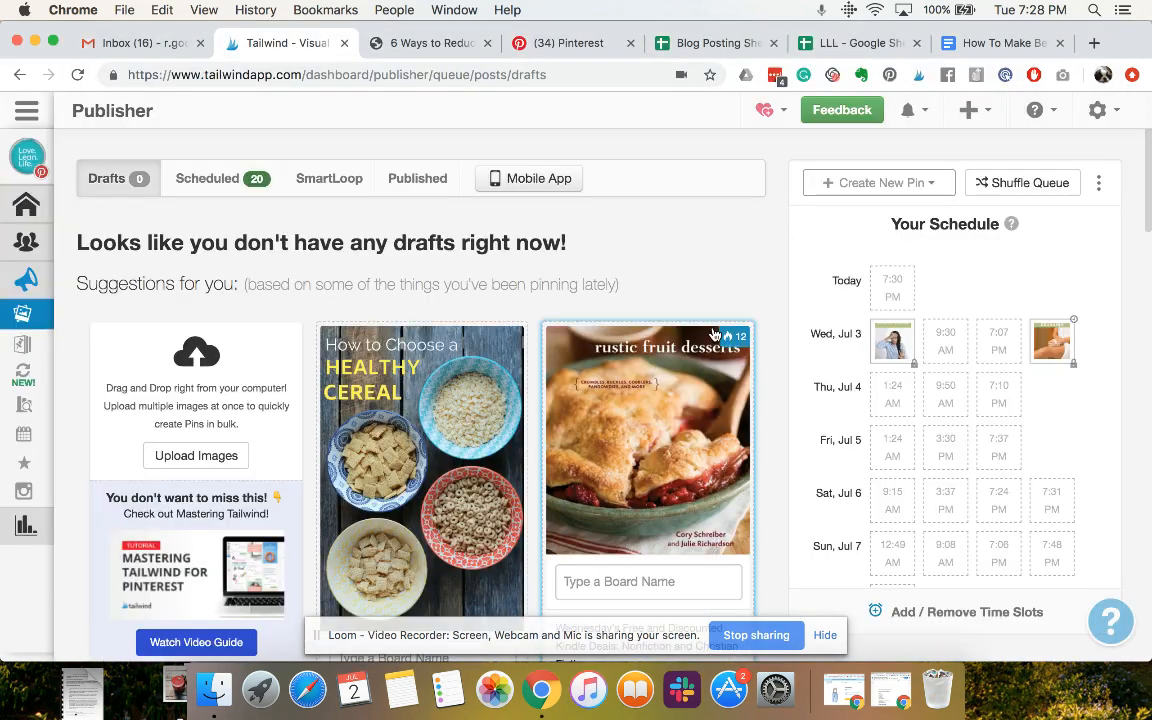
scroll(997, 323, down, 10)
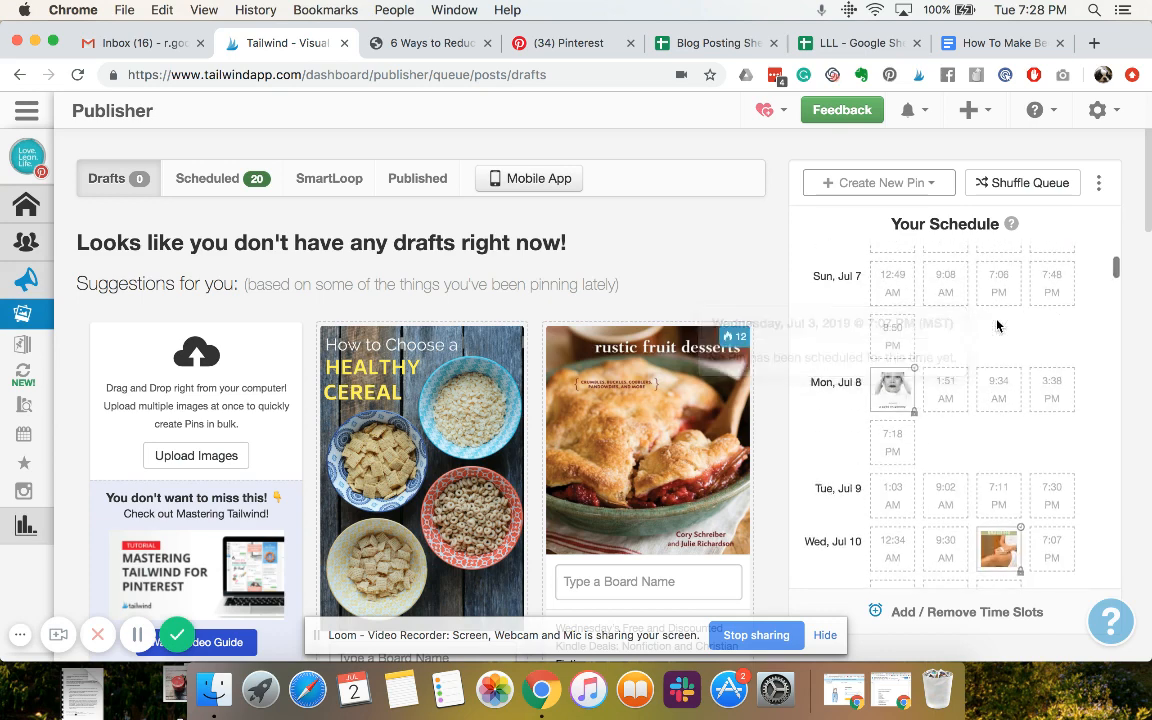
scroll(997, 320, down, 6)
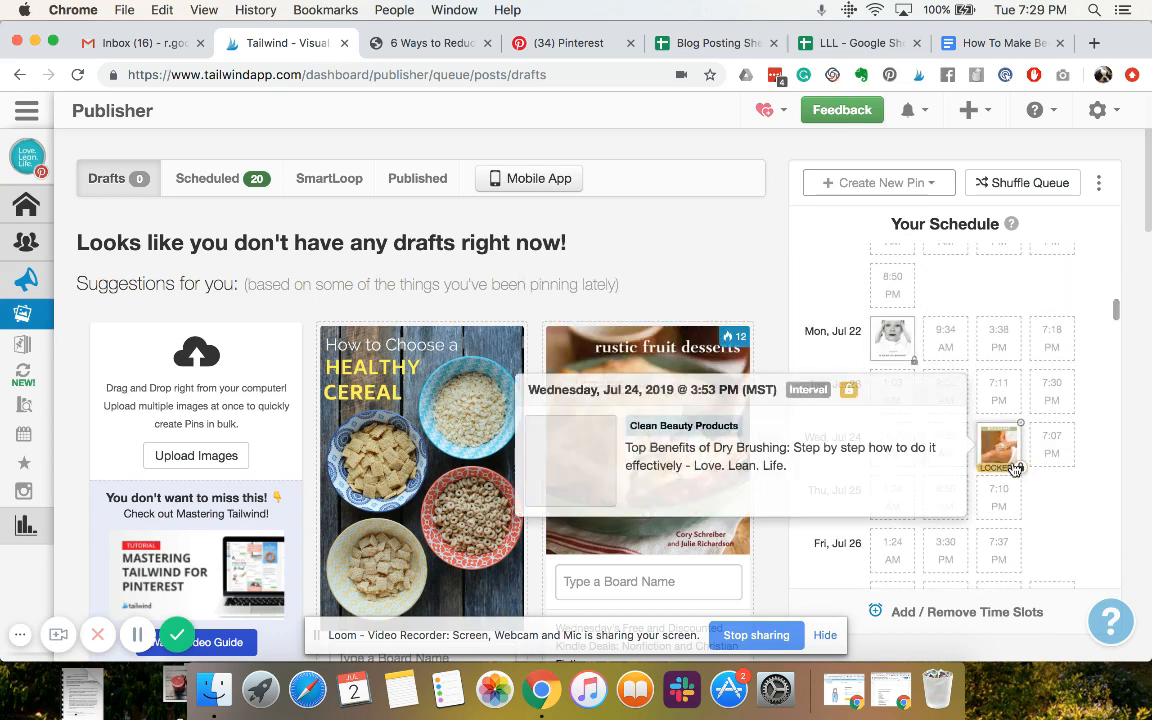
scroll(1016, 470, down, 3)
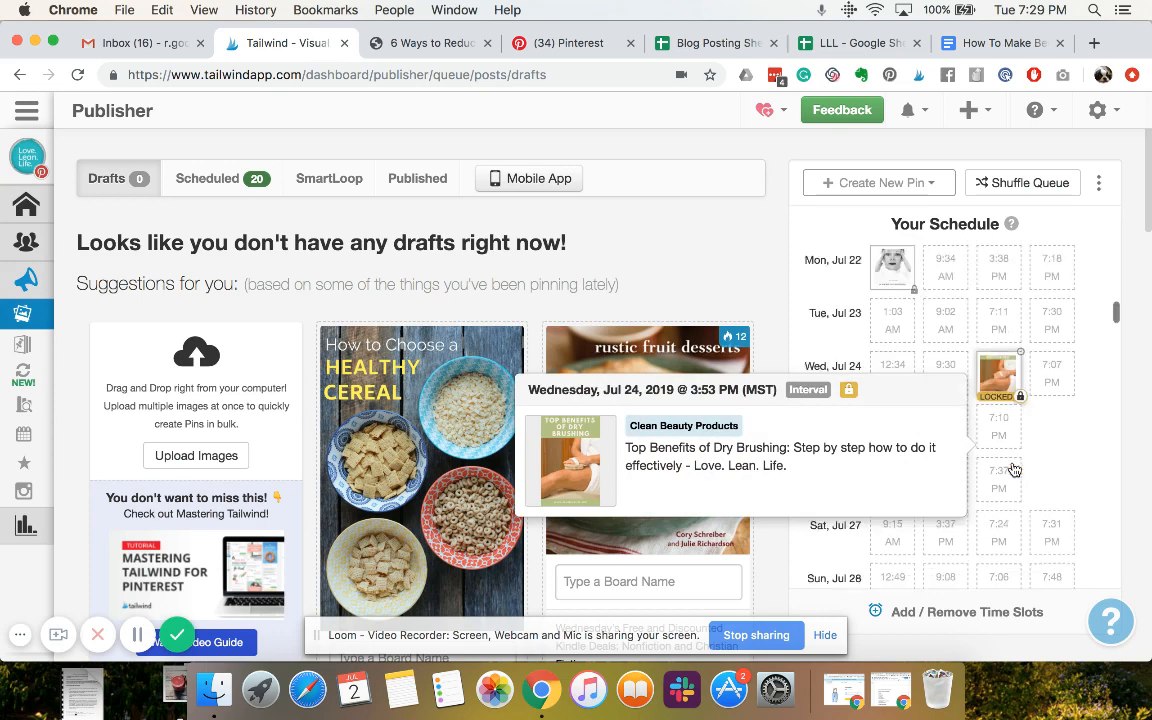
click(77, 74)
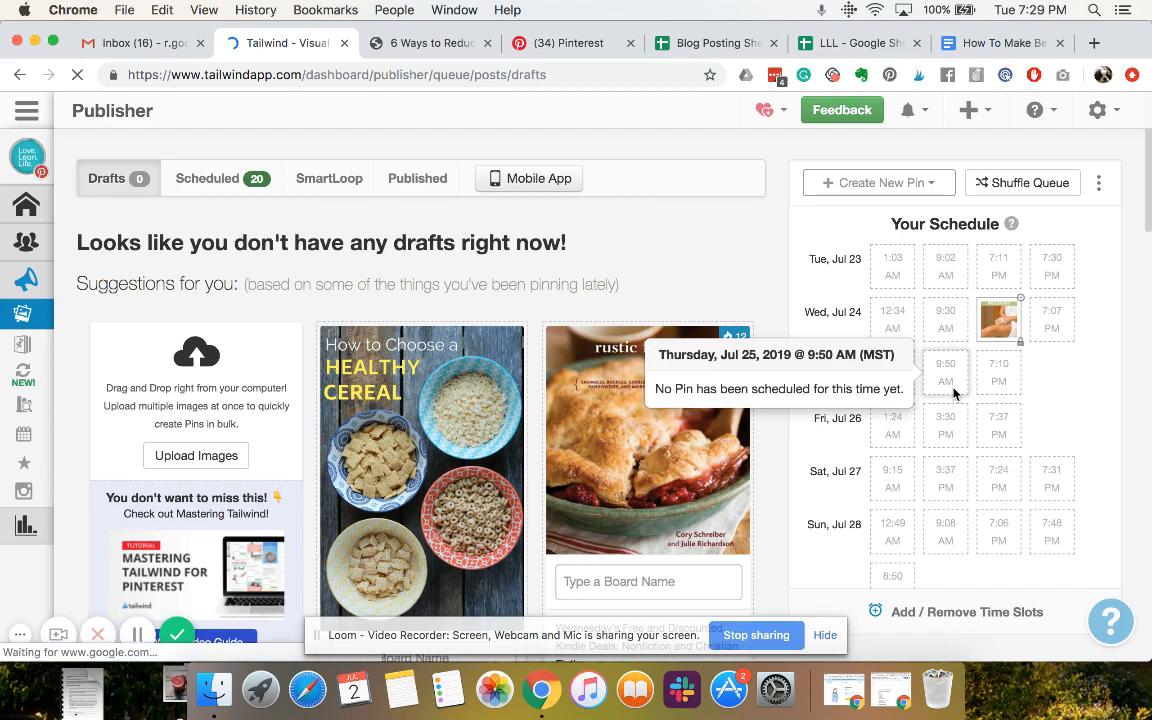
Review the refreshed schedule from July through mid-September to see how the interval pins are spread across the dates
scroll(955, 394, down, 3)
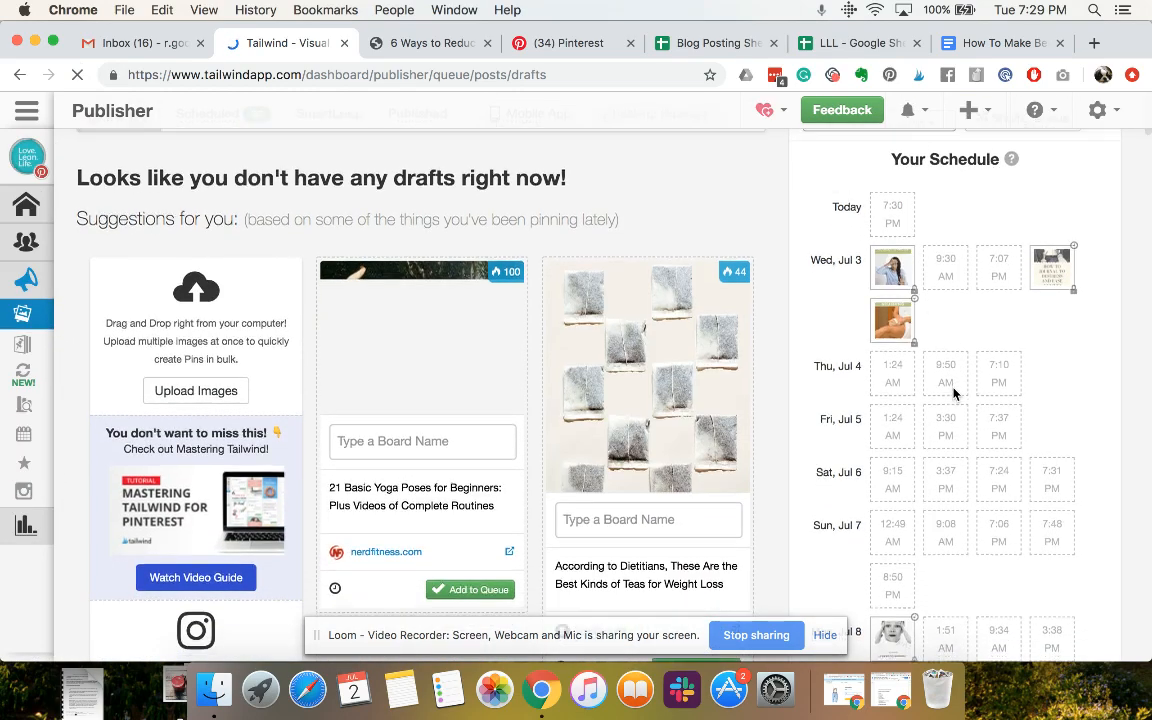
scroll(953, 393, down, 3)
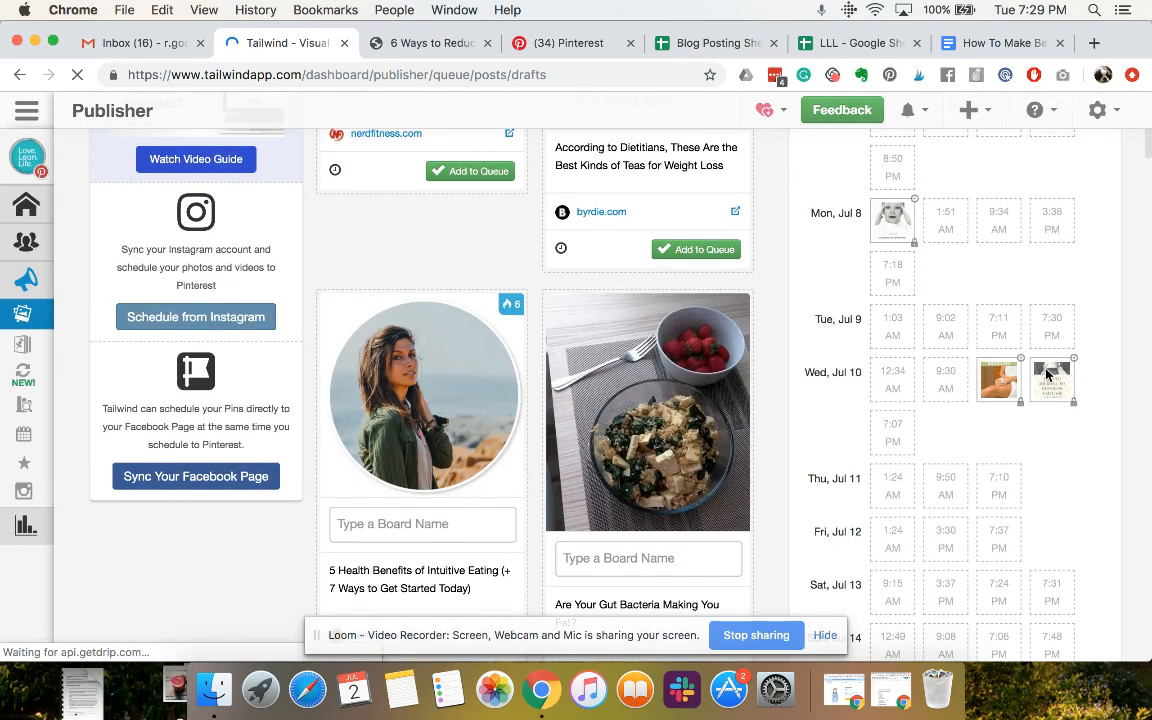
scroll(1045, 368, down, 3)
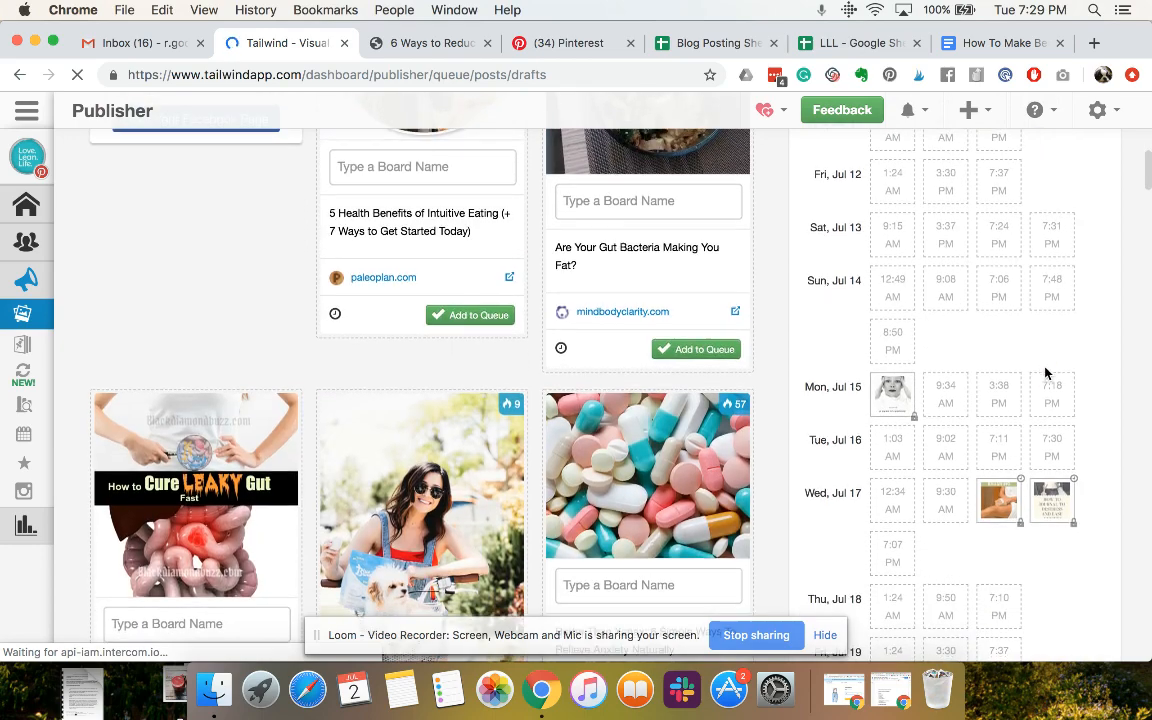
scroll(1045, 370, down, 2)
scroll(923, 321, down, 6)
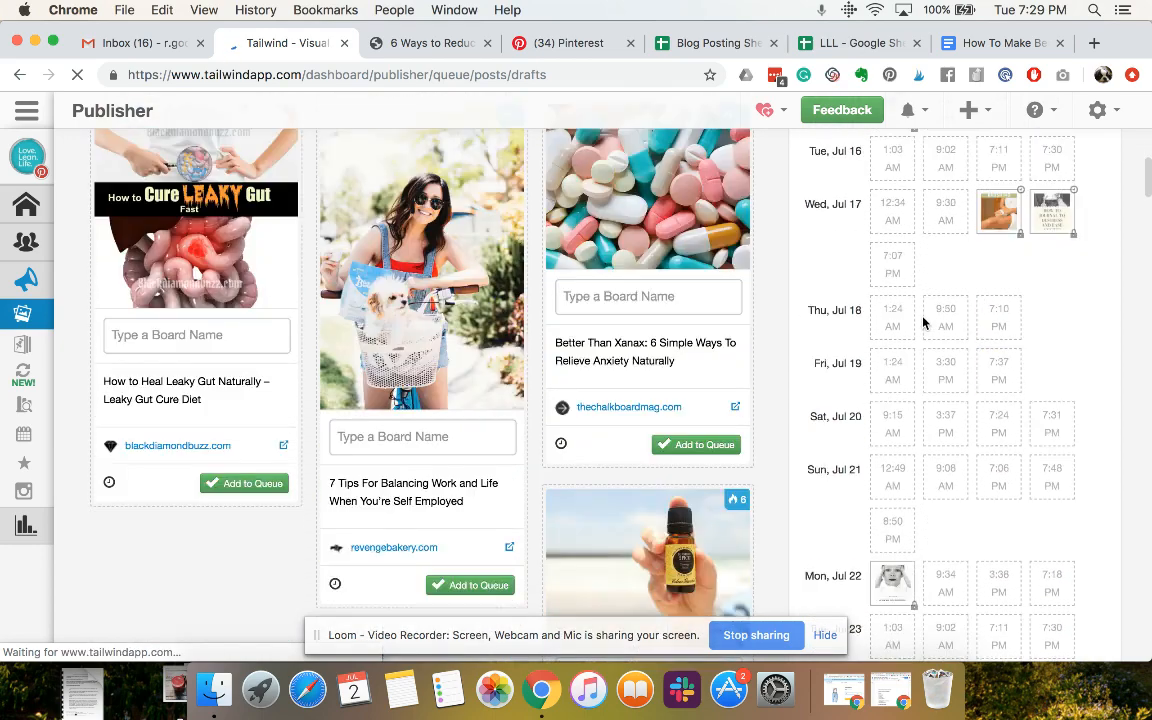
scroll(923, 321, down, 10)
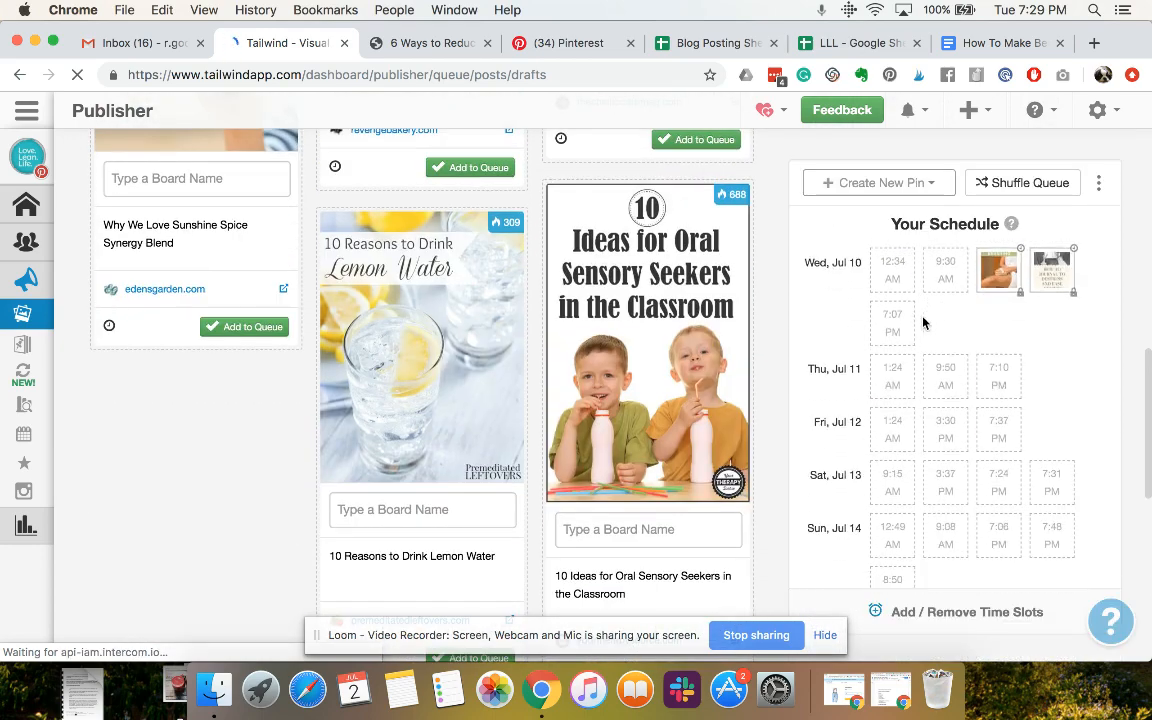
scroll(923, 321, down, 12)
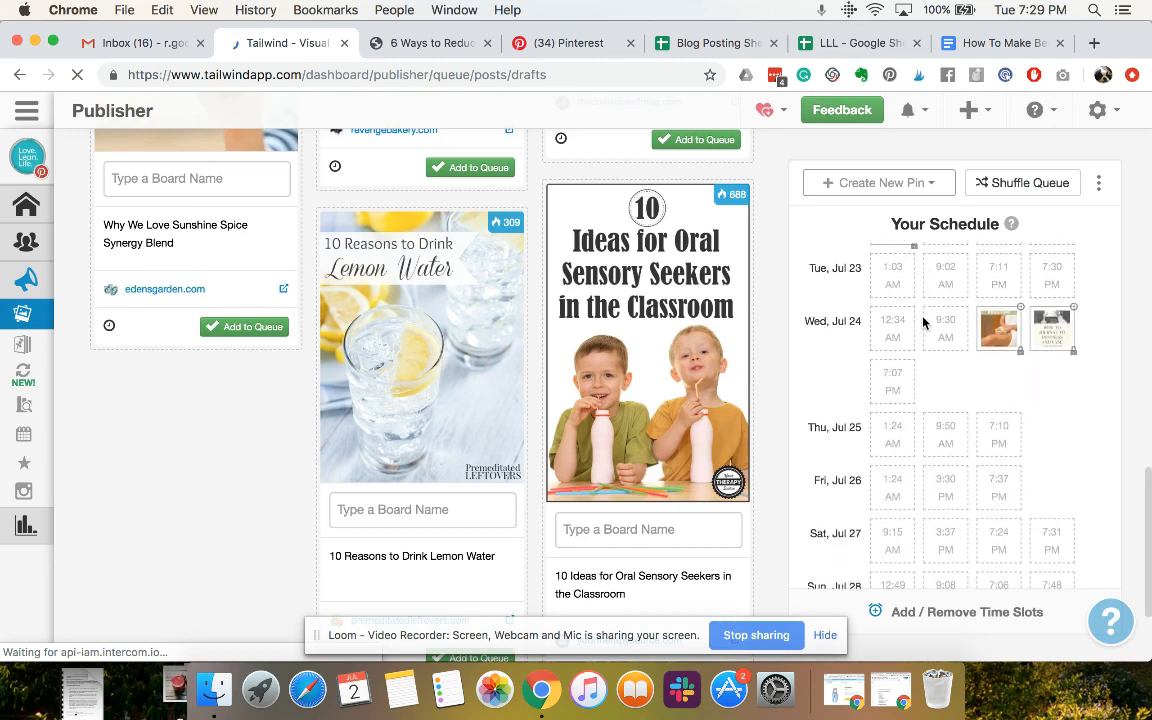
scroll(923, 321, down, 12)
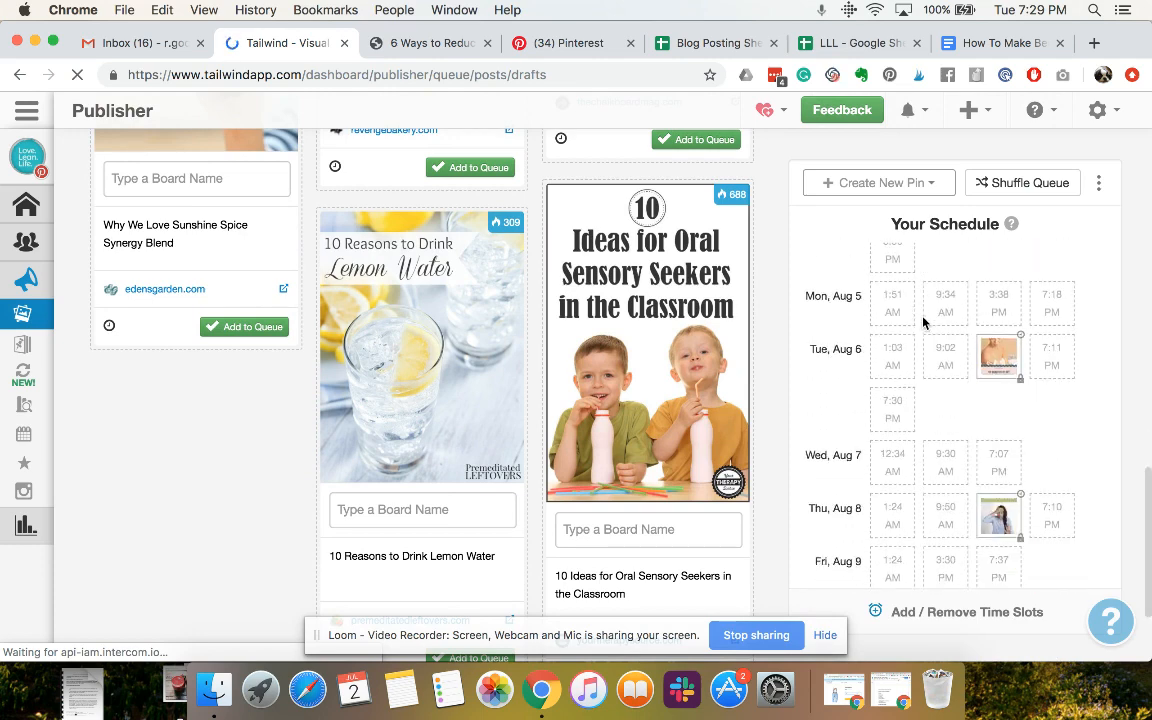
scroll(923, 321, down, 12)
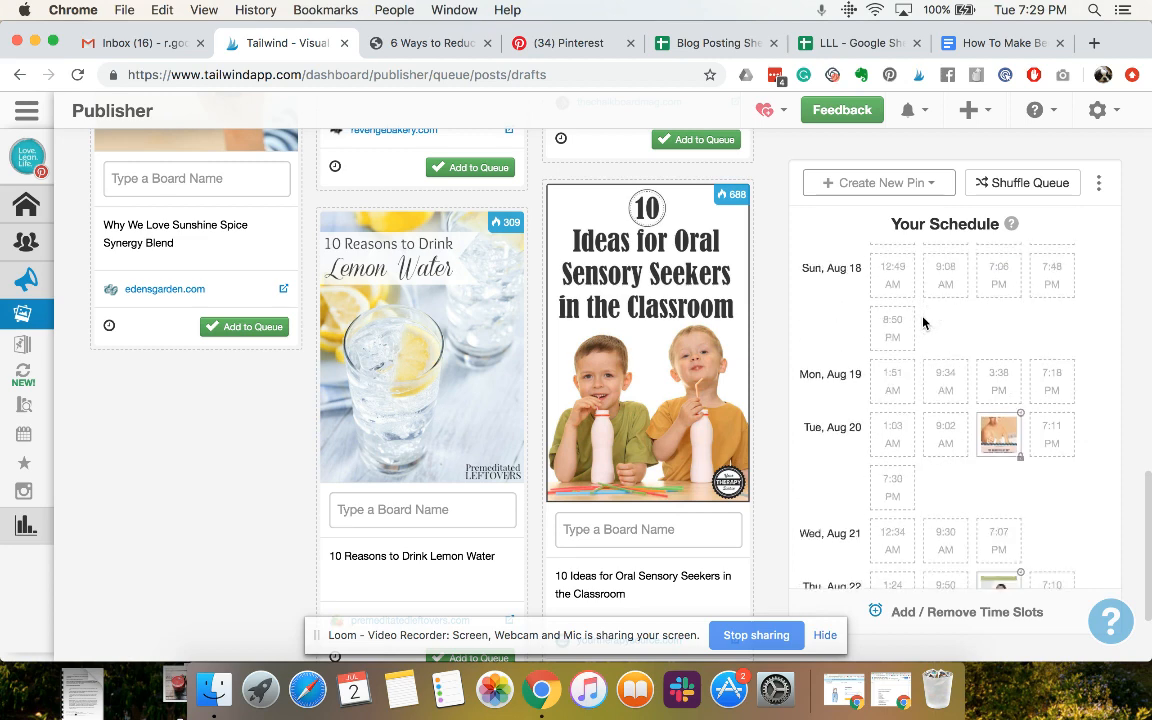
scroll(923, 321, down, 12)
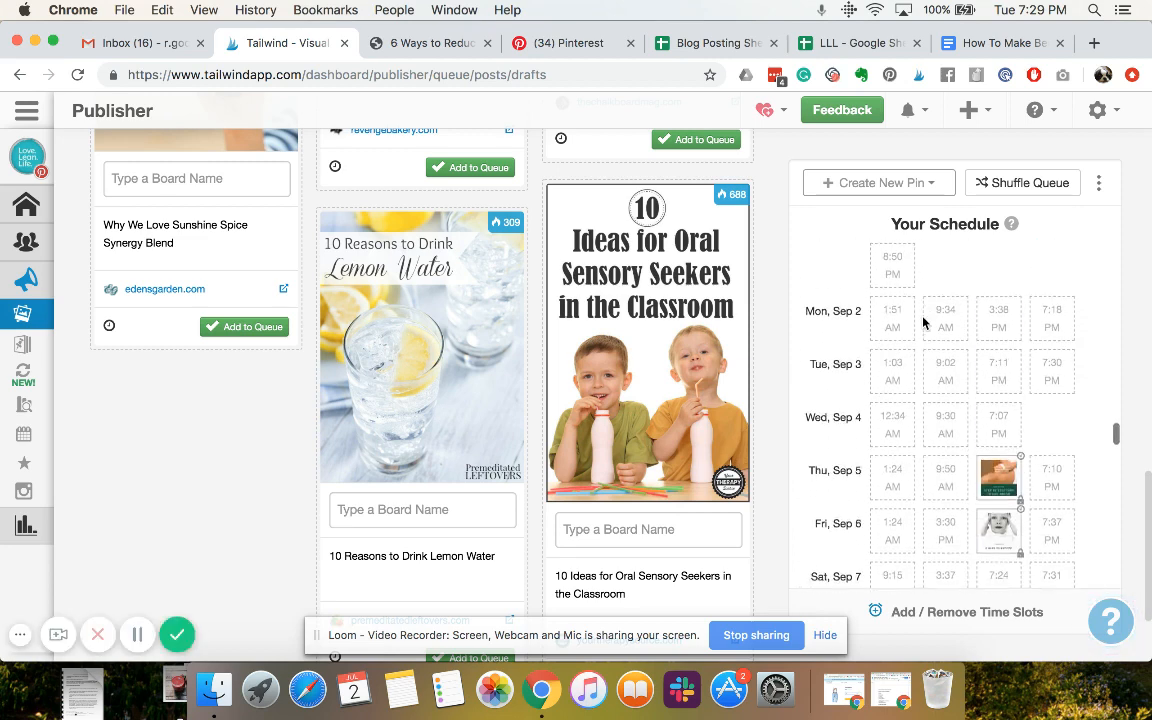
scroll(923, 321, down, 12)
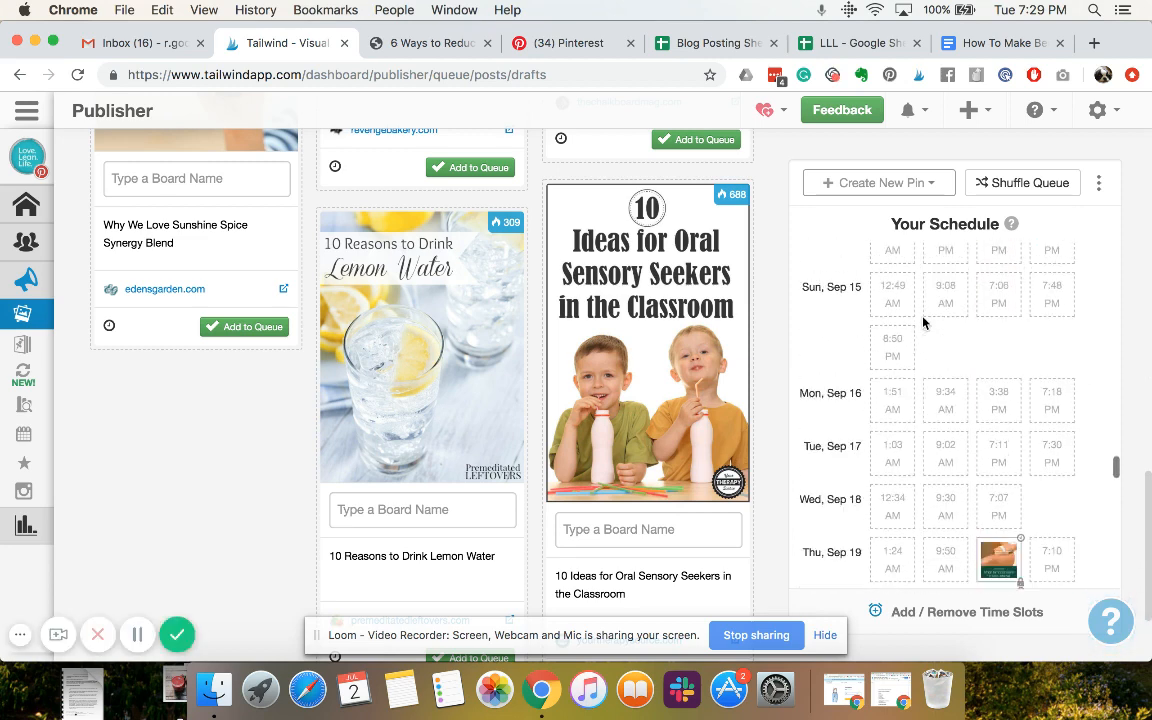
Check the details of the dry brushing pin scheduled for September 19 and the time slots around it
scroll(923, 321, up, 4)
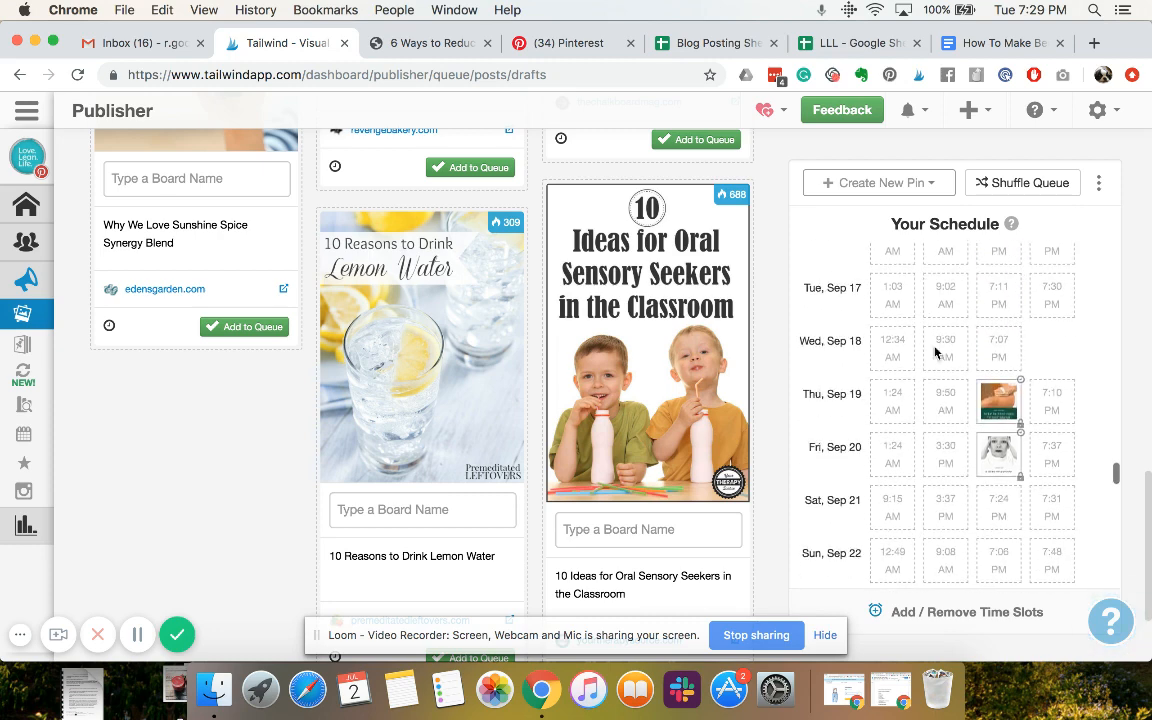
mouse_move(979, 430)
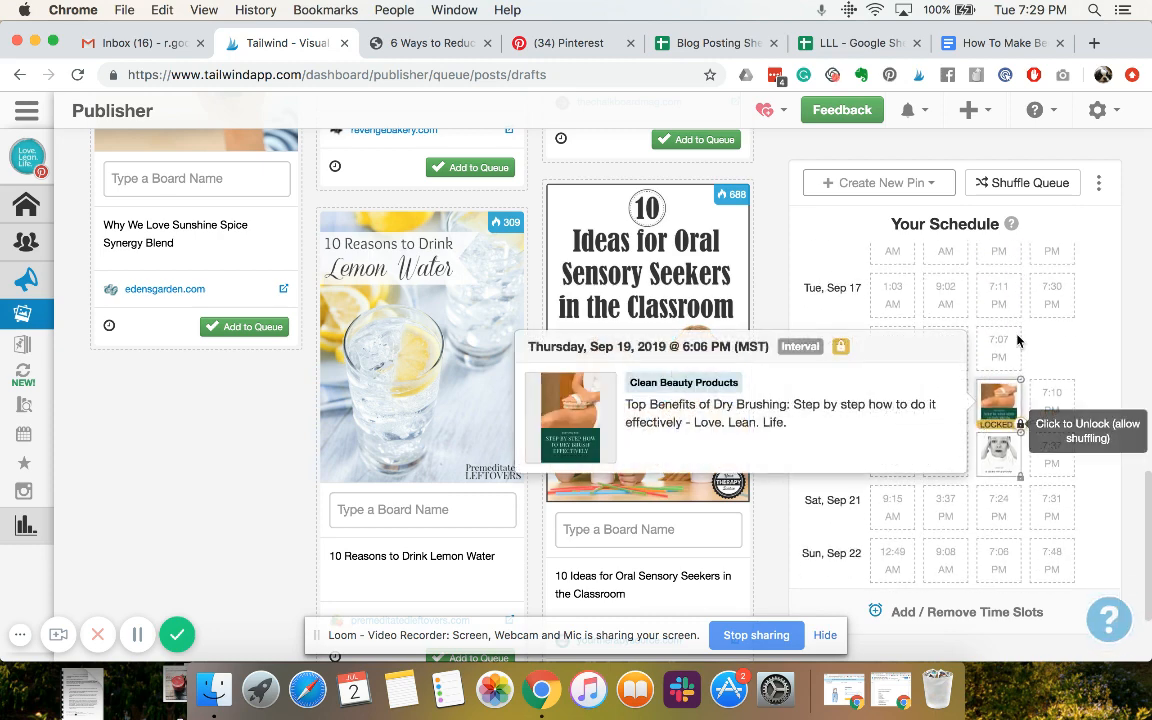
scroll(1075, 351, up, 2)
scroll(1075, 351, up, 2)
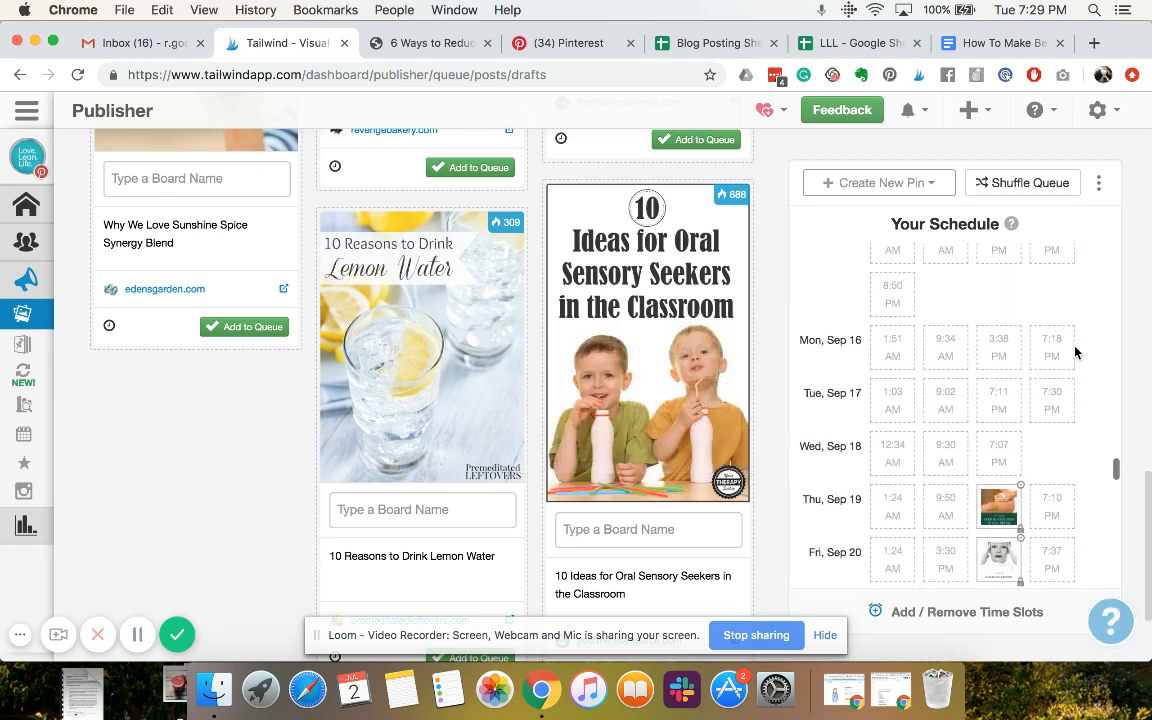
scroll(1034, 406, down, 3)
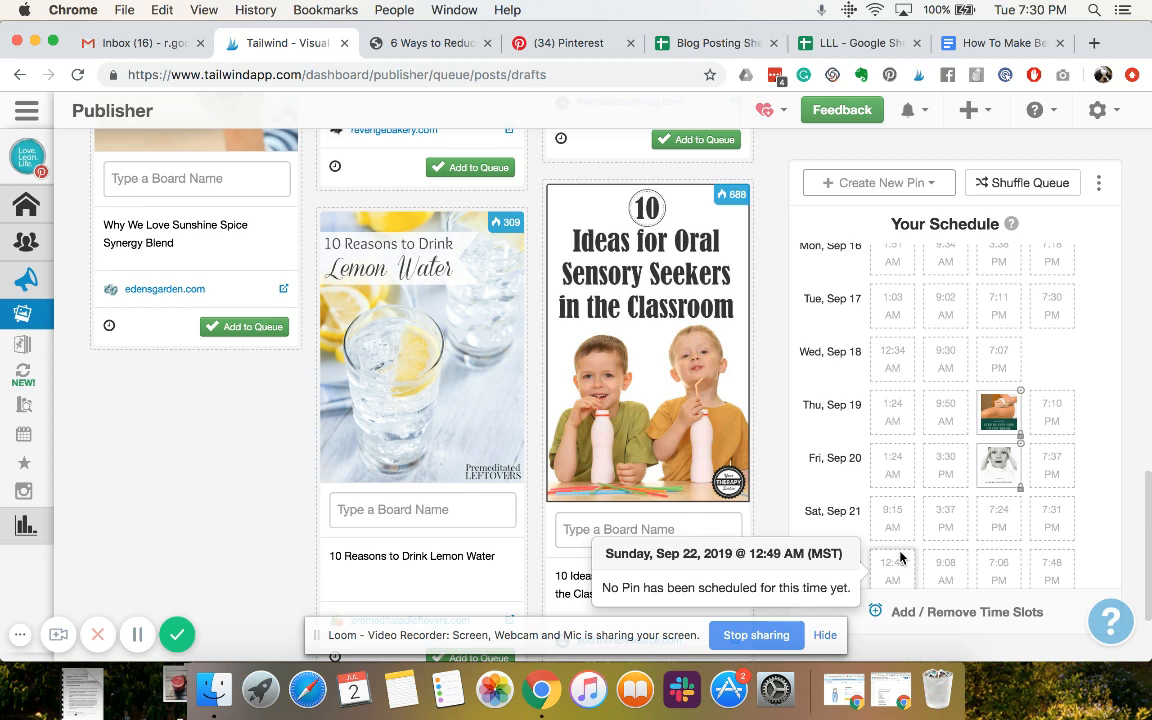
Revisit the stress and anxiety blog post, return to the Tailwind Publisher and look back over the August schedule
click(430, 43)
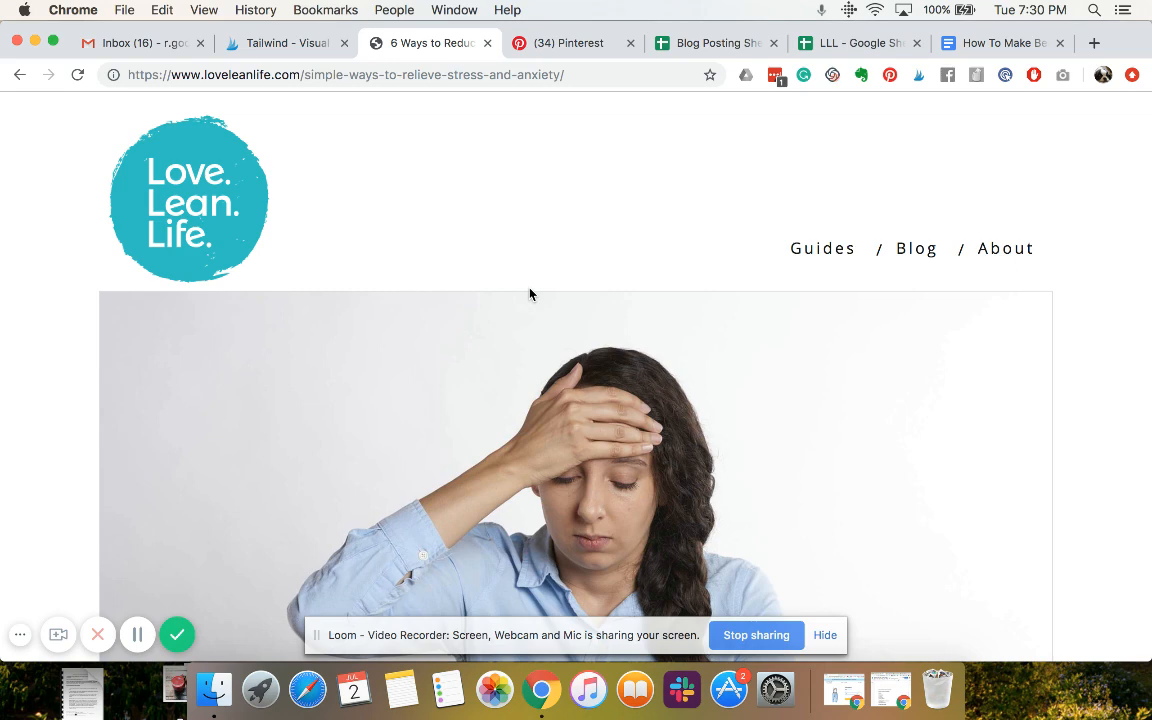
click(275, 50)
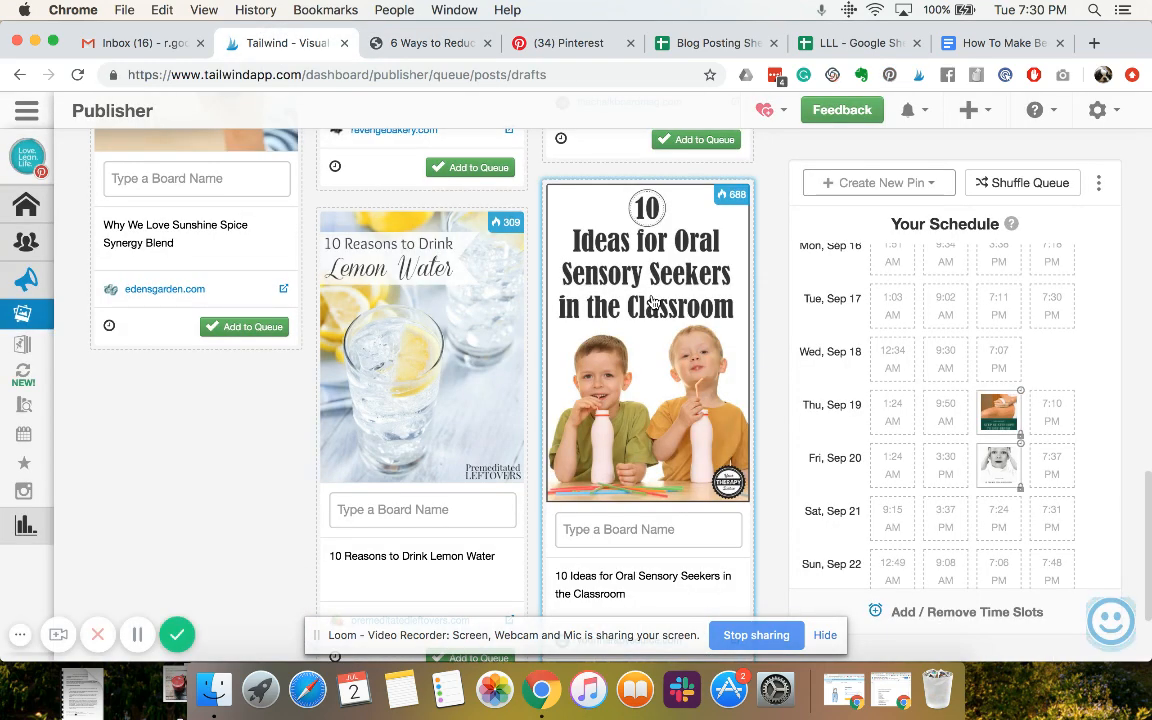
scroll(370, 398, up, 4)
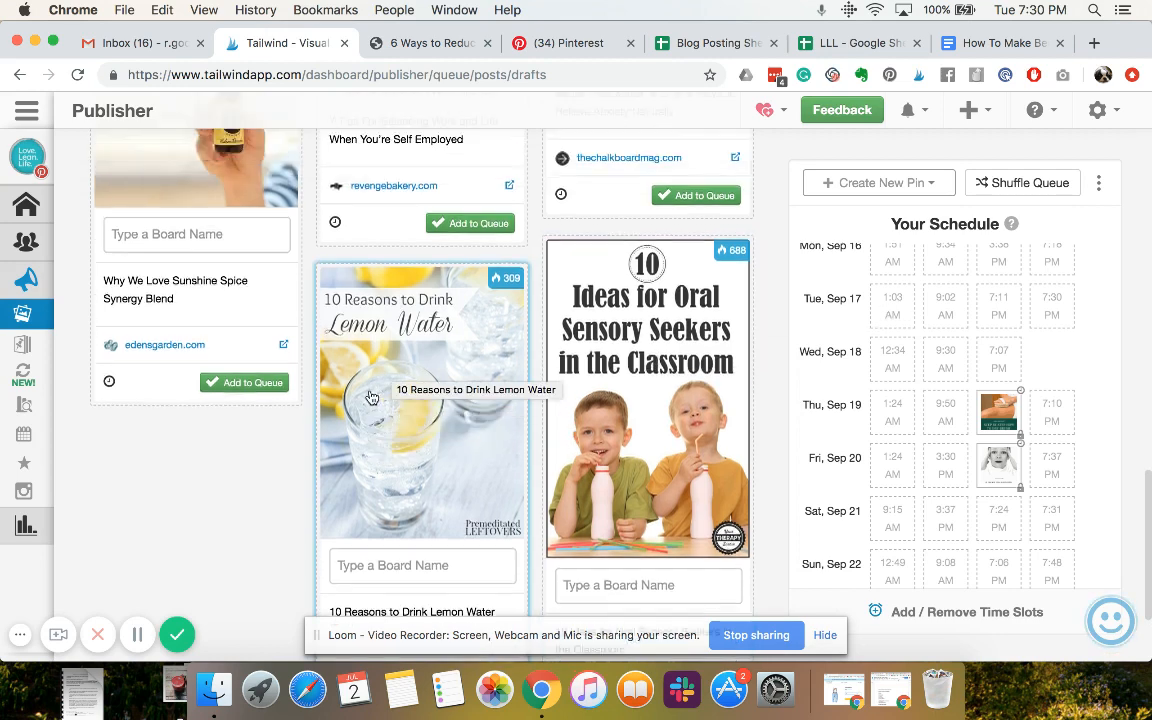
scroll(896, 449, up, 10)
scroll(896, 449, up, 10)
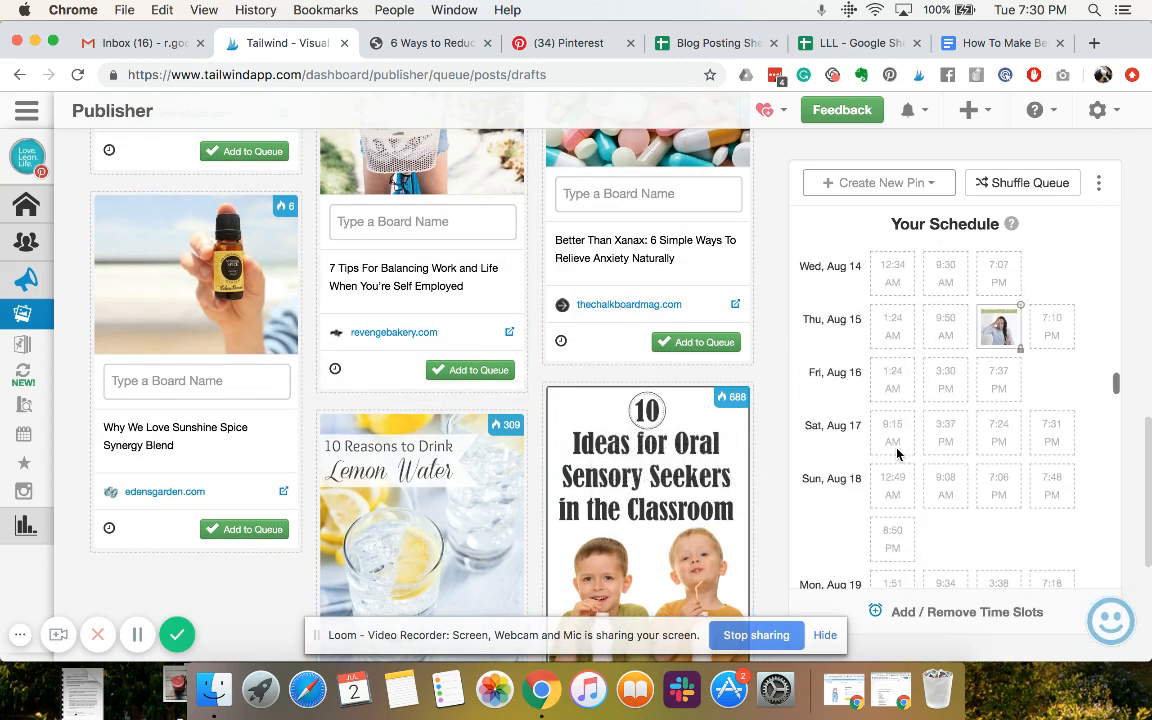